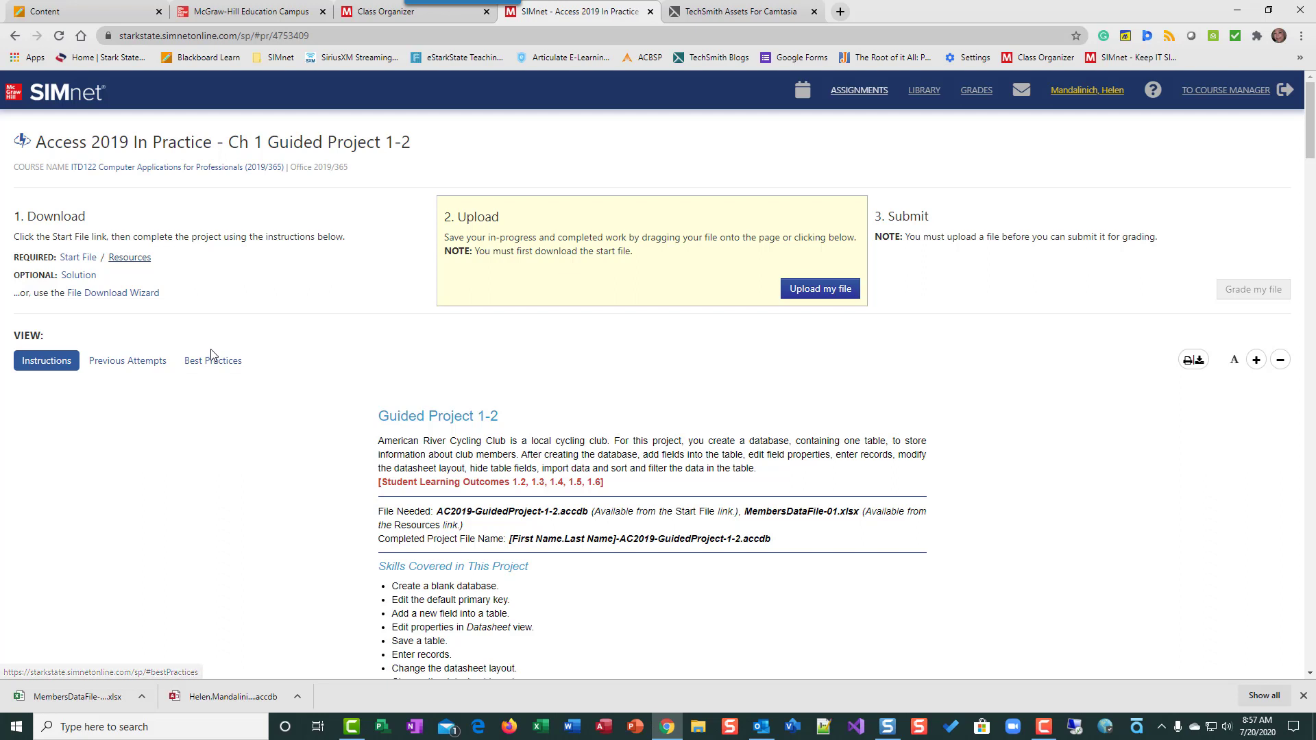
Download the Guided Project 1-2 solution PDF and scroll the instructions to steps 1–2 and Table 1-8
click(77, 274)
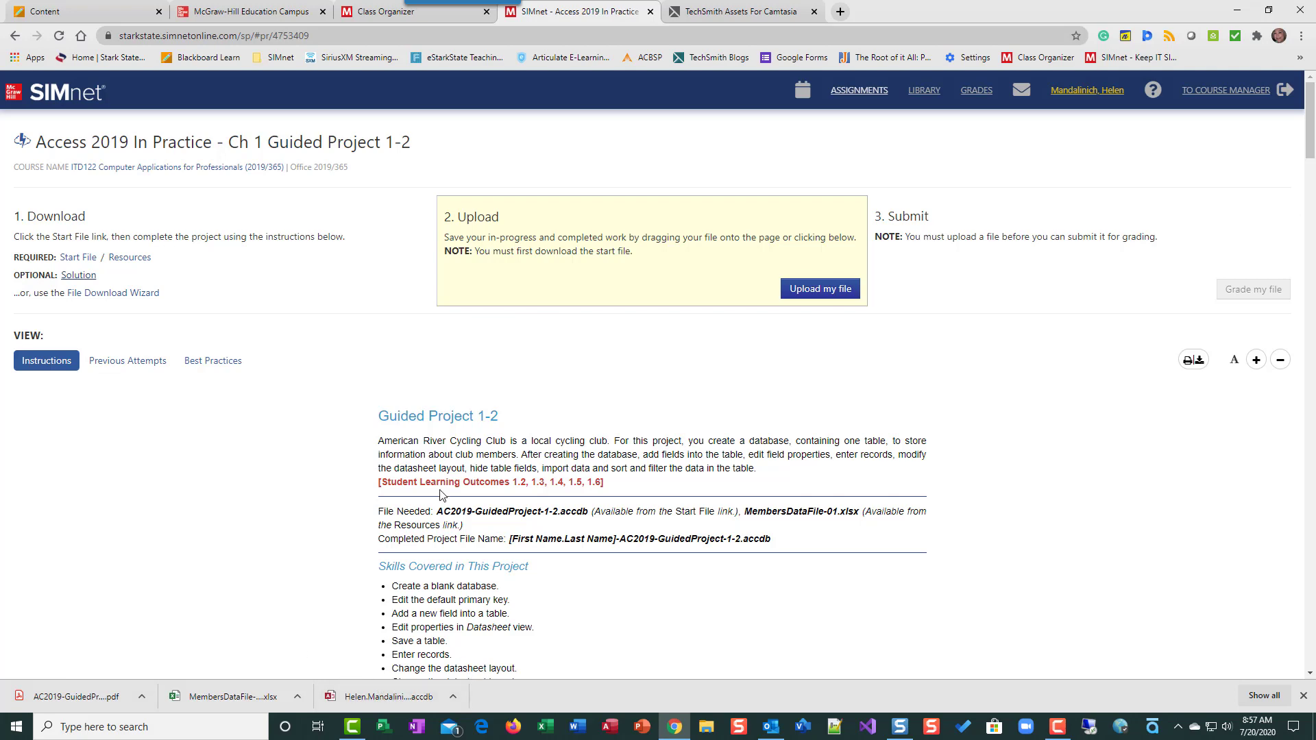
scroll(468, 464, down, 4)
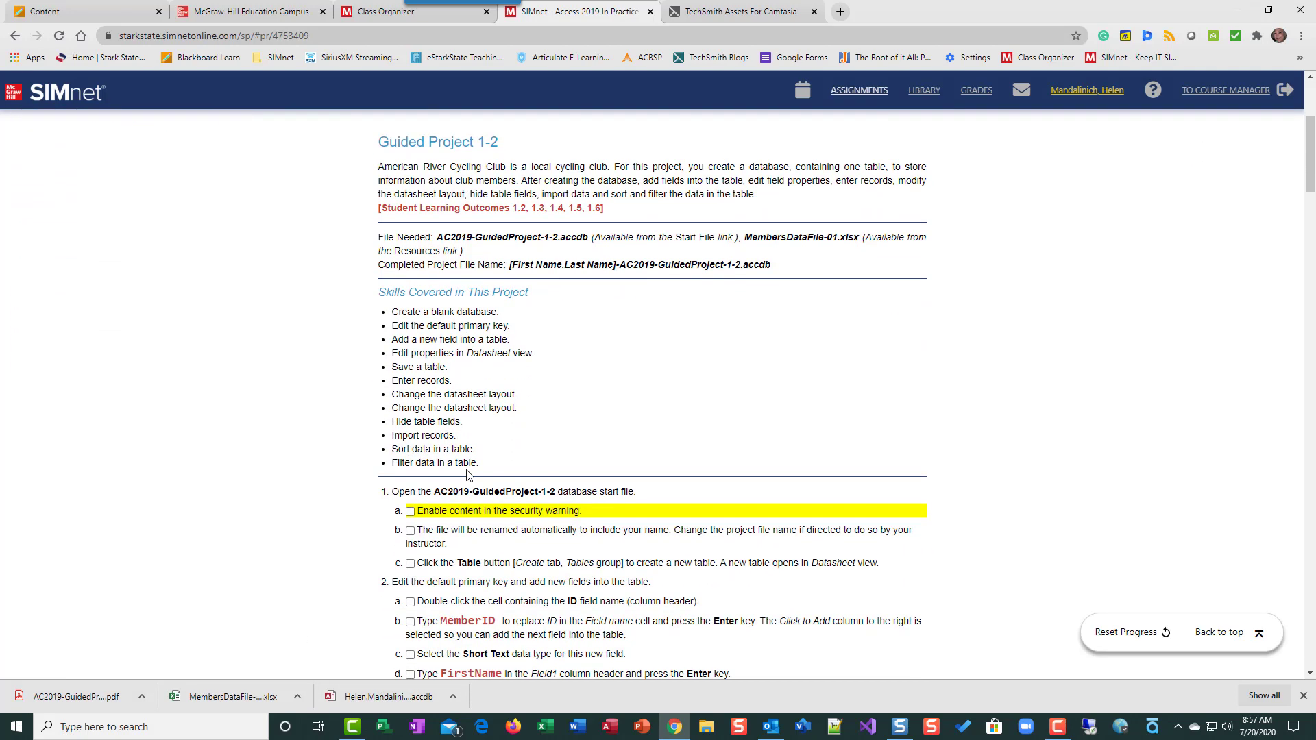
scroll(485, 468, up, 4)
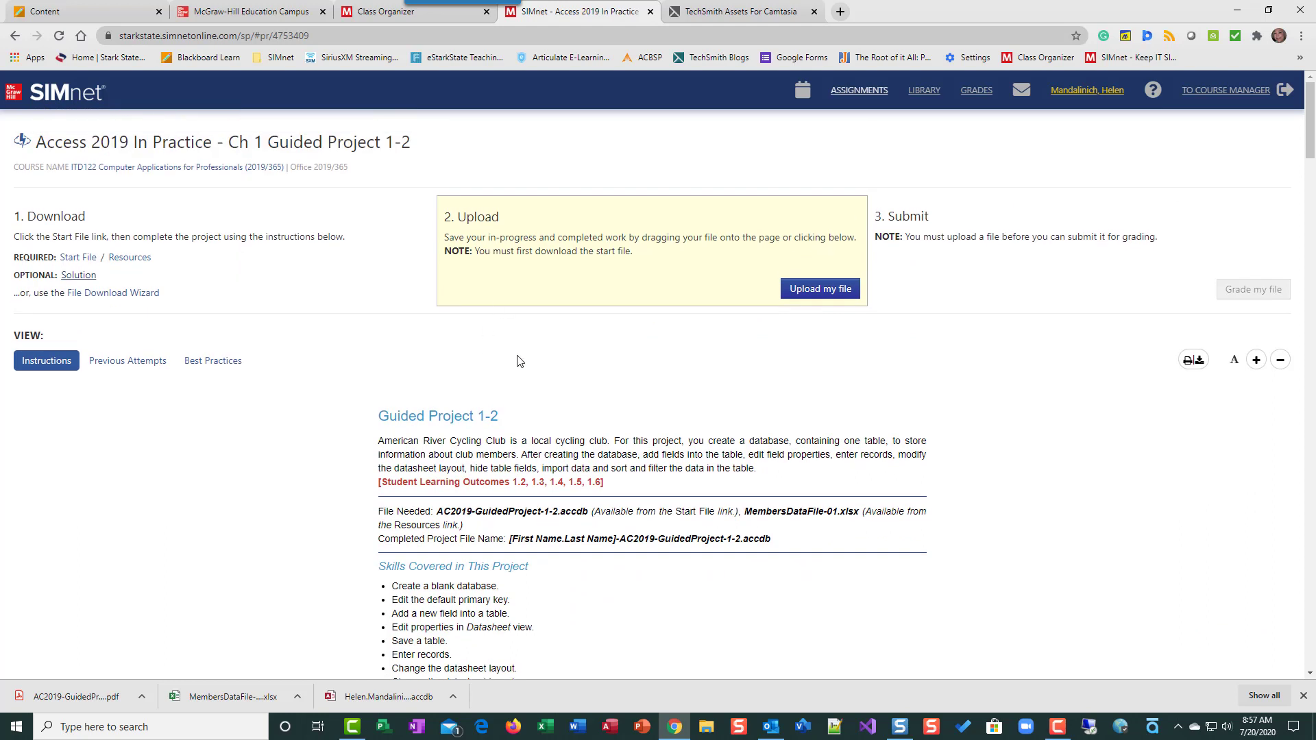
scroll(509, 513, down, 2)
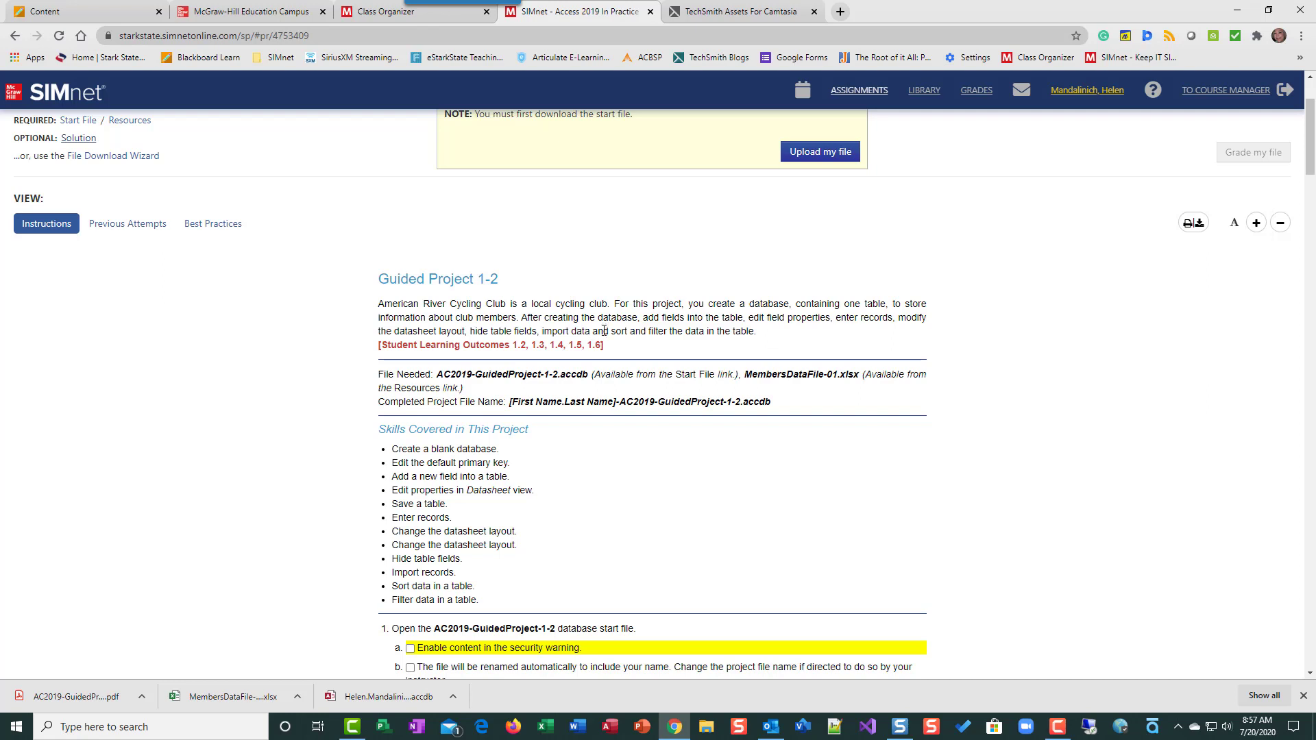
scroll(596, 449, down, 1)
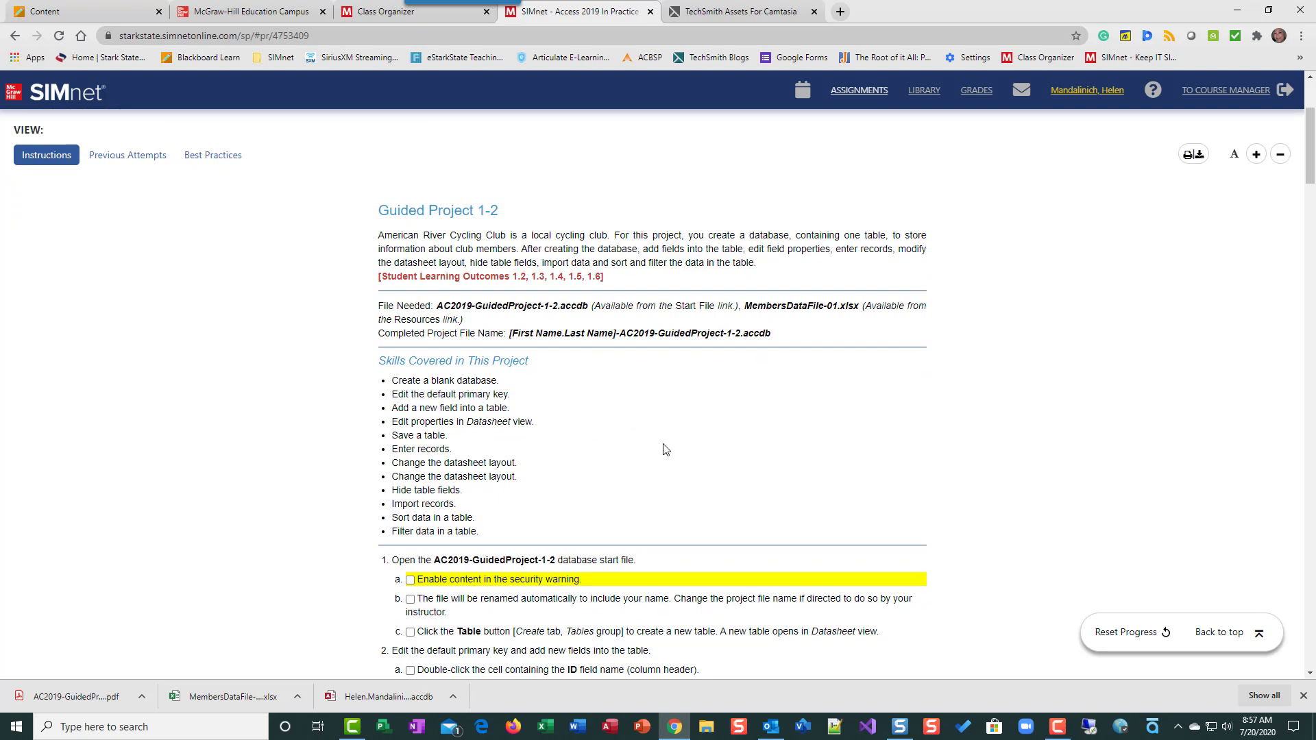
scroll(663, 449, down, 3)
scroll(663, 447, up, 3)
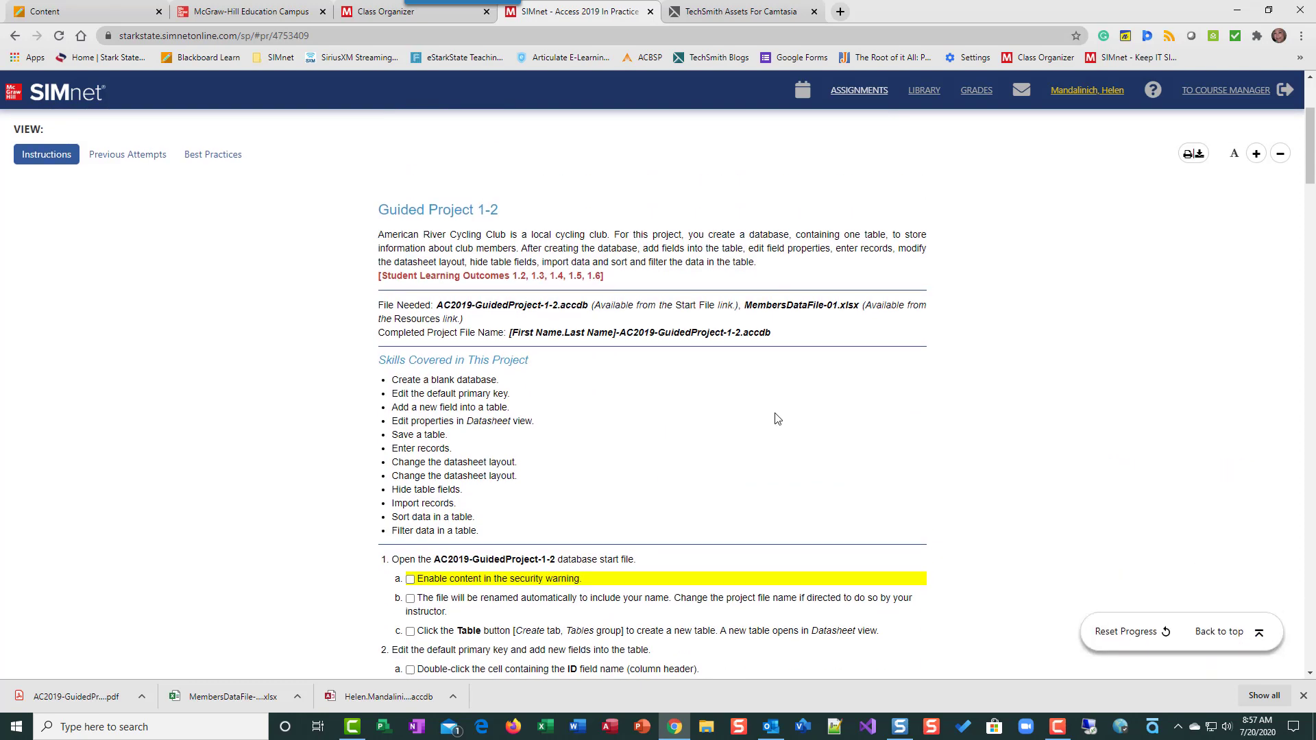
scroll(778, 419, down, 5)
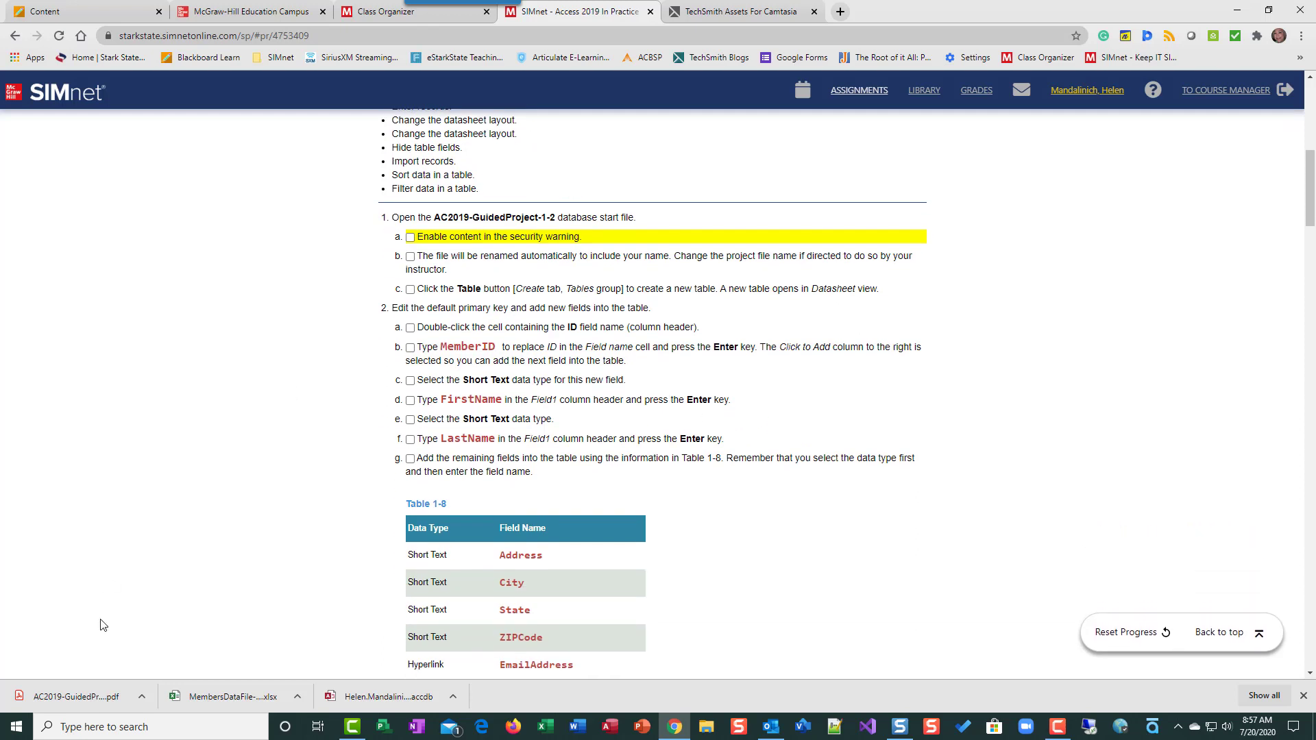
Open the downloaded start database beside the half-screen browser and enable its content
click(368, 698)
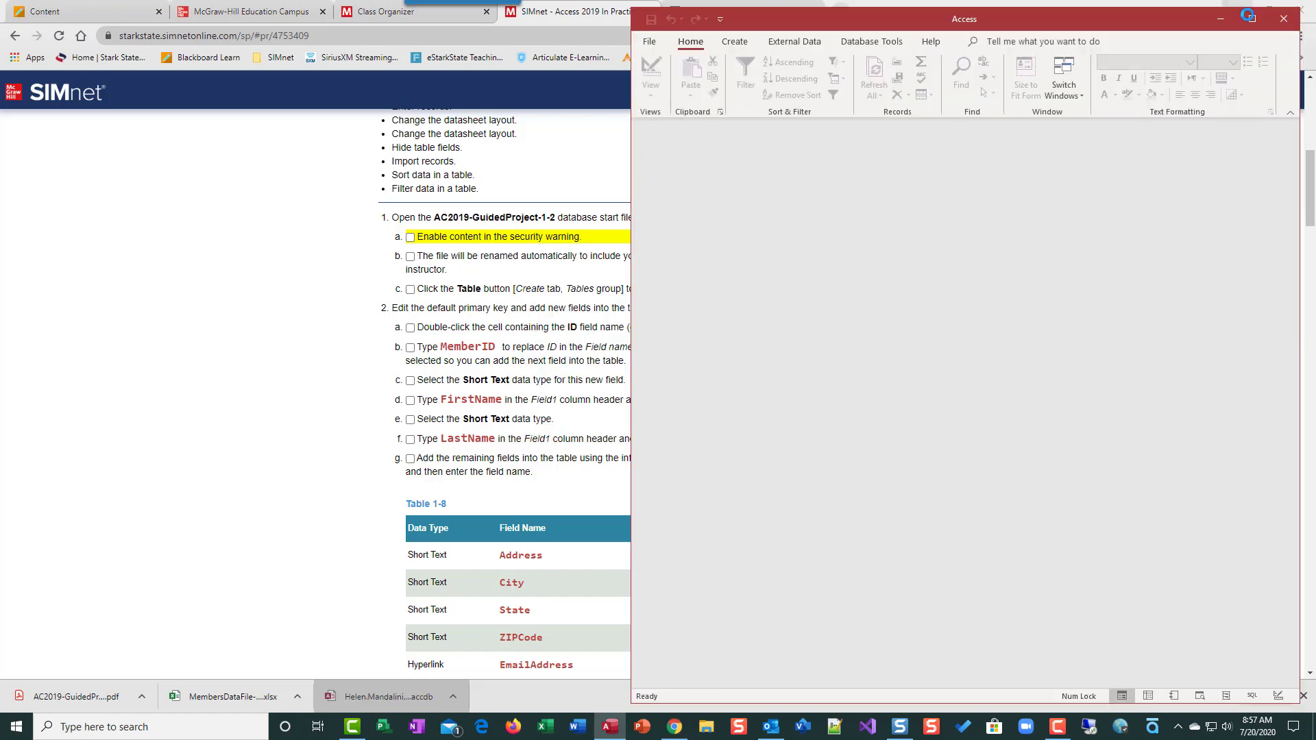
click(1289, 4)
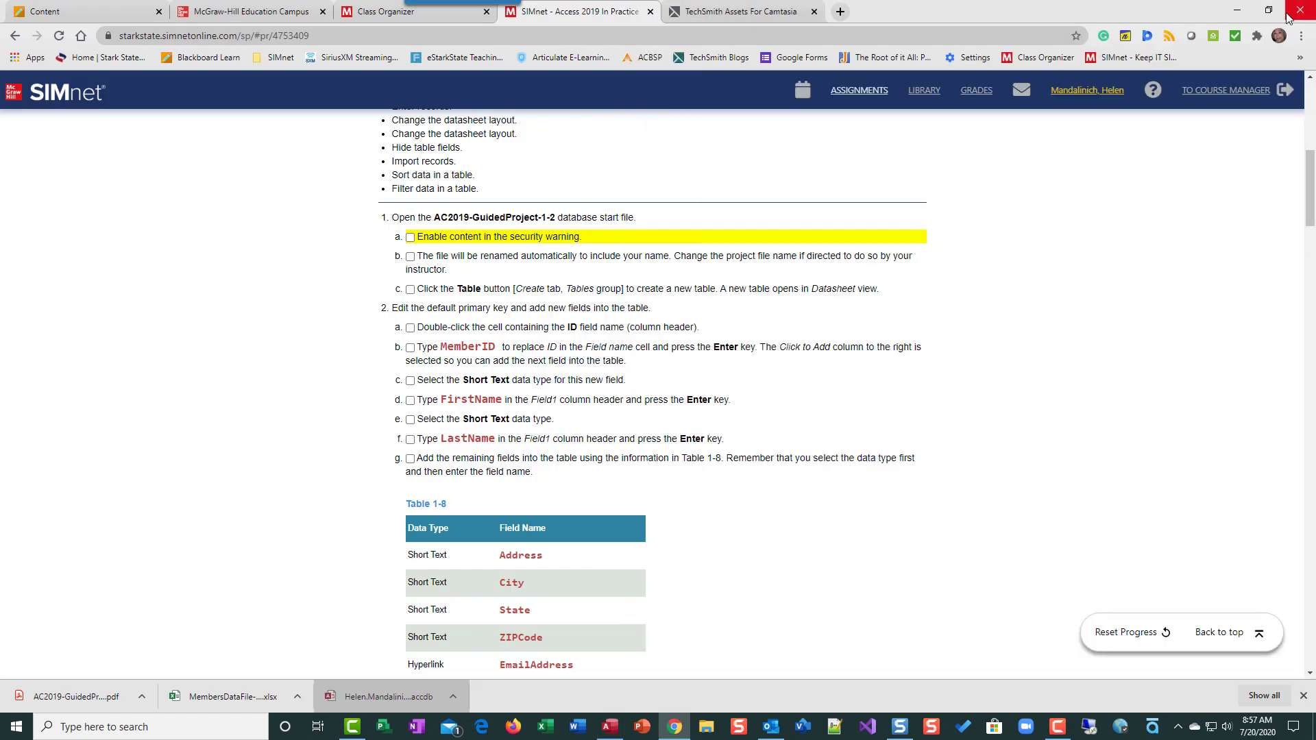
click(1268, 11)
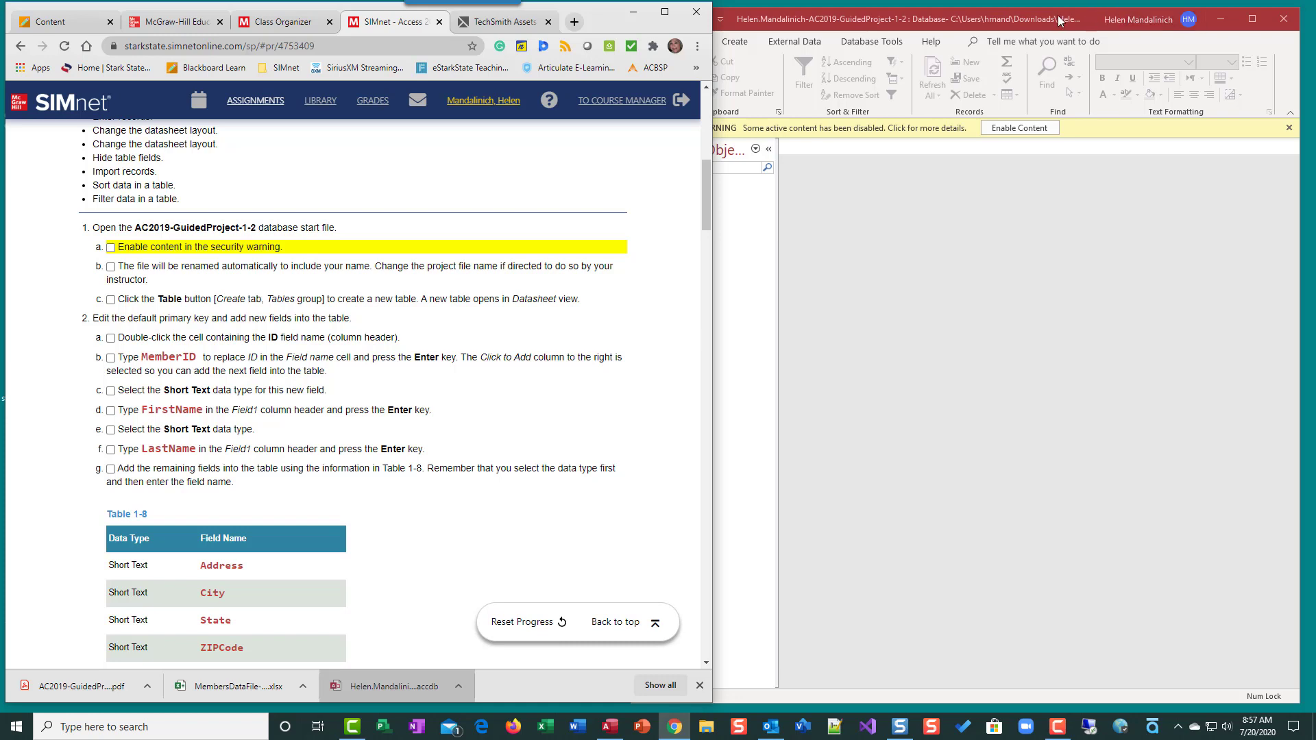
drag(1087, 15, 1096, 8)
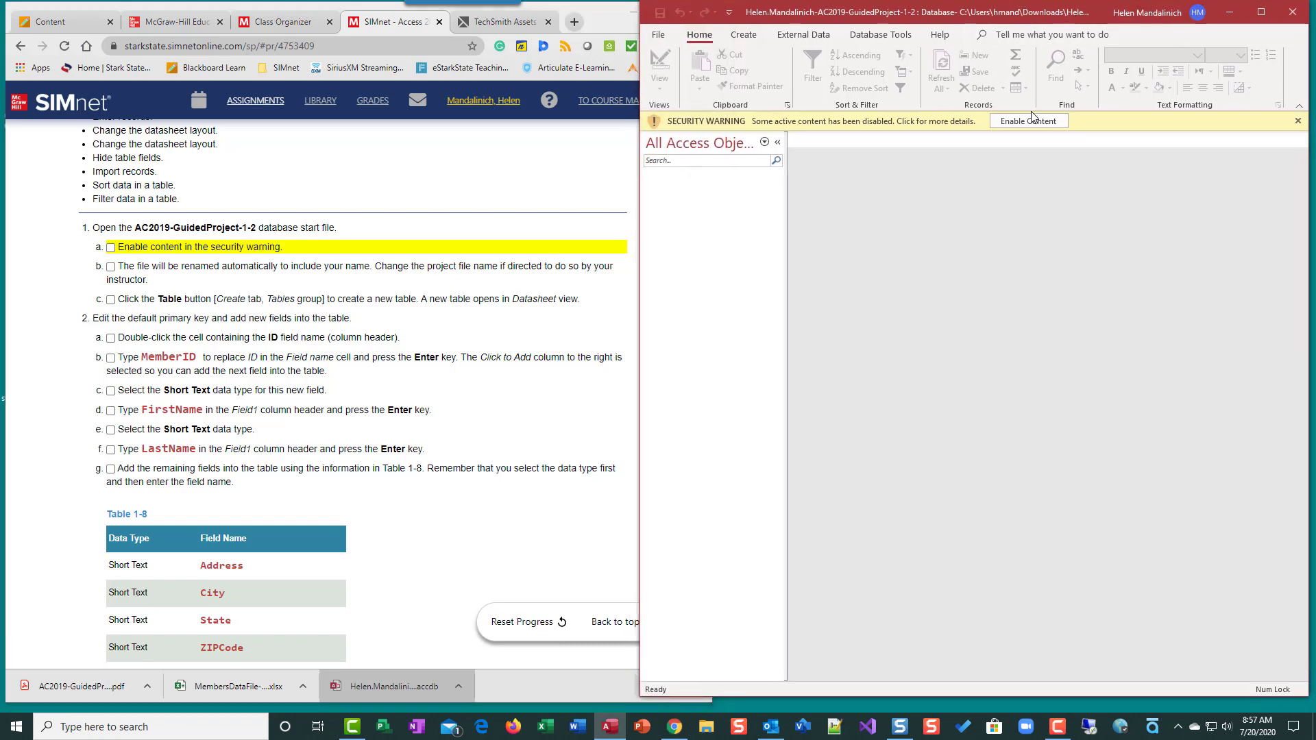
click(1029, 121)
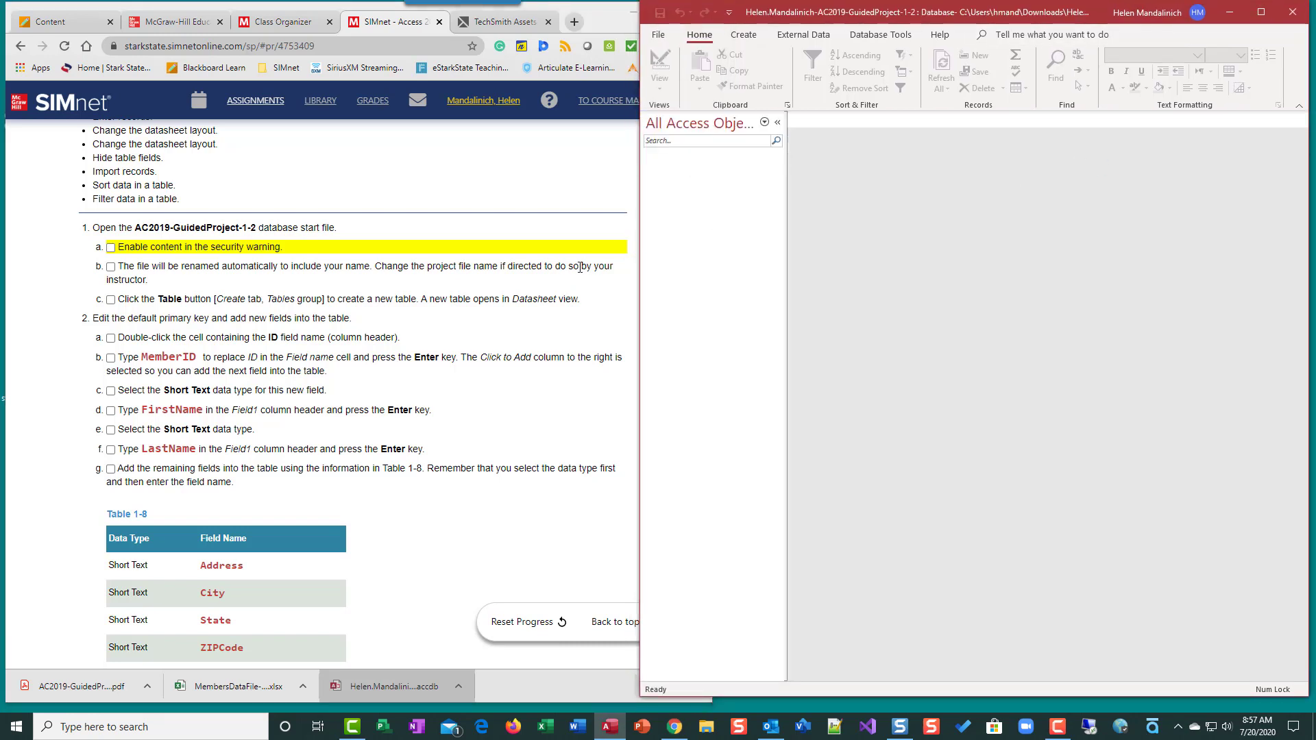
Check off steps 1a and 1b in the SIMnet instructions
click(111, 253)
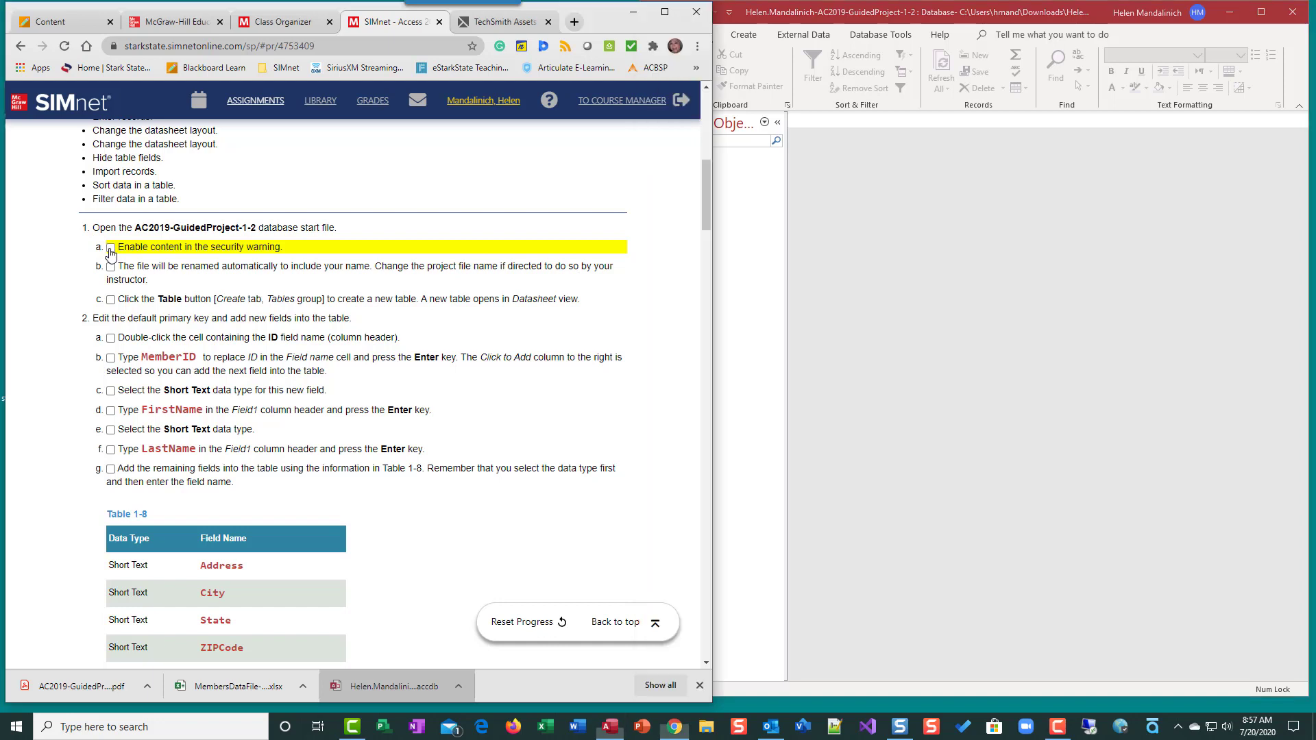
click(110, 250)
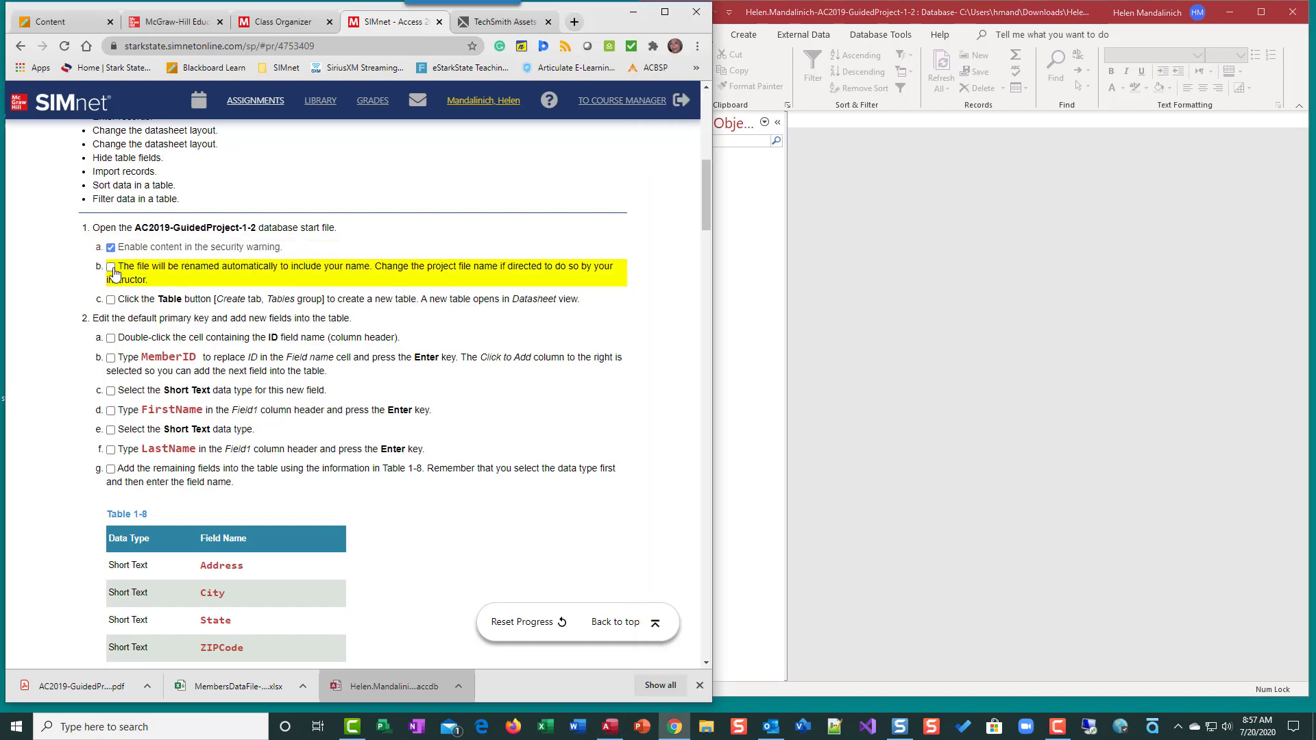
click(112, 269)
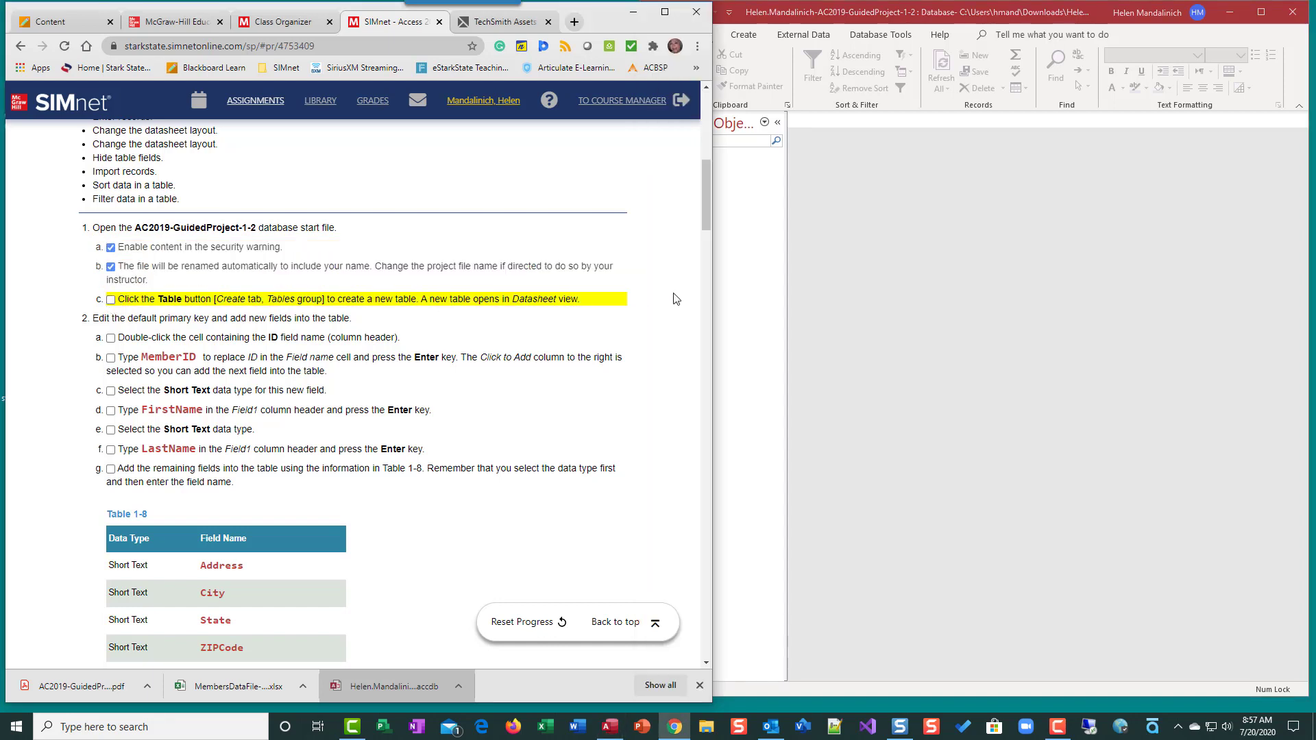
click(734, 259)
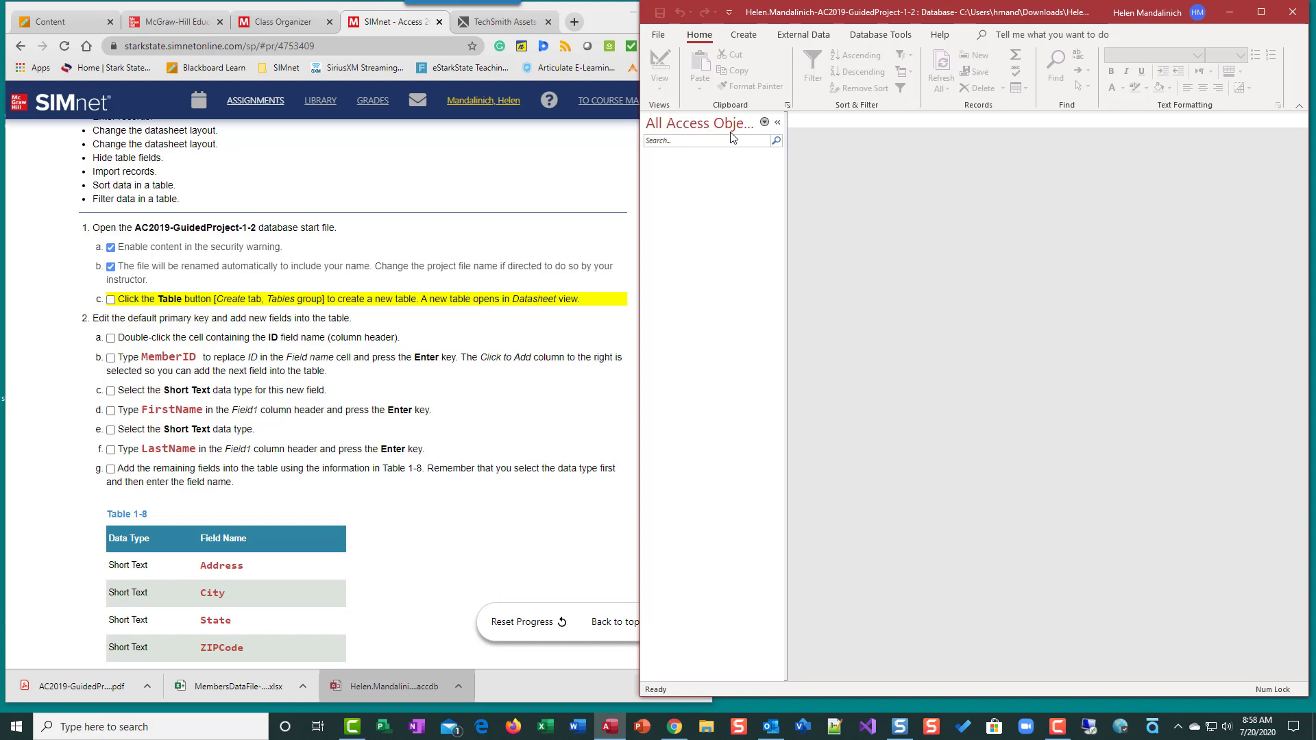
Create a new blank table, collapse the Navigation Pane, and check off step 1c
click(745, 36)
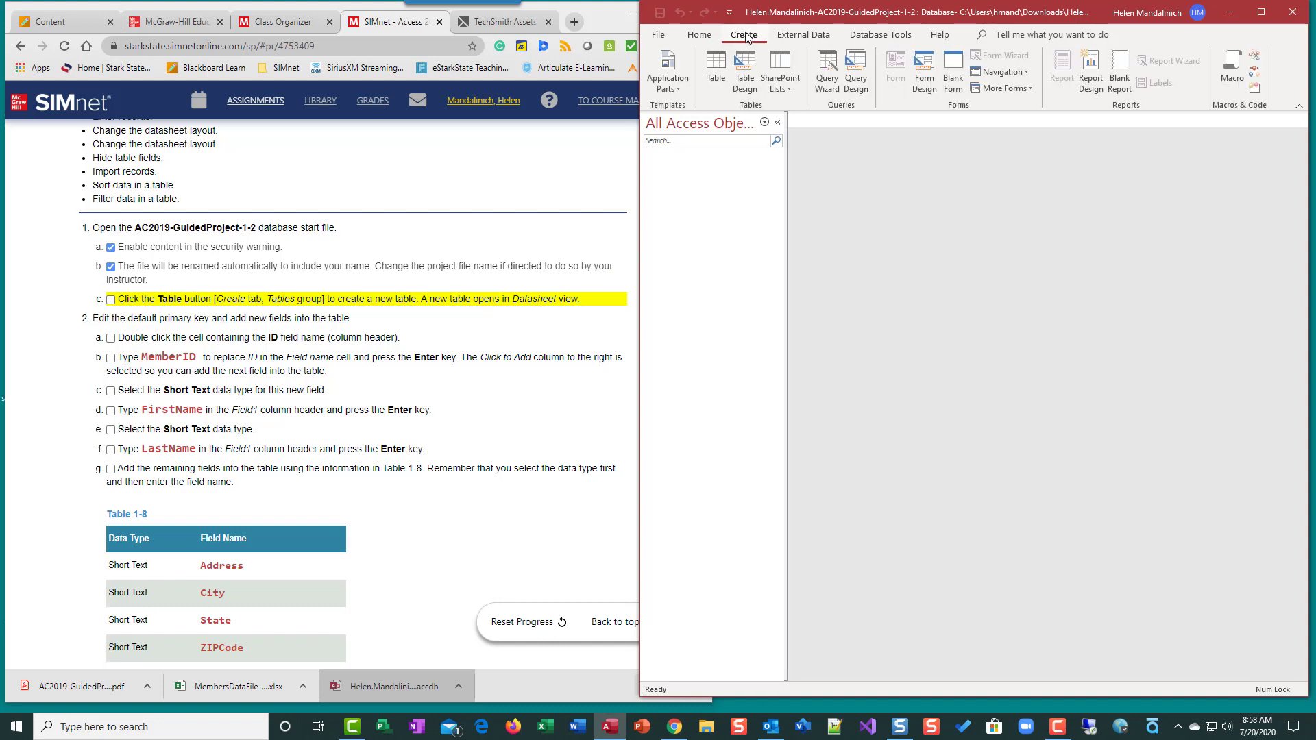
click(716, 65)
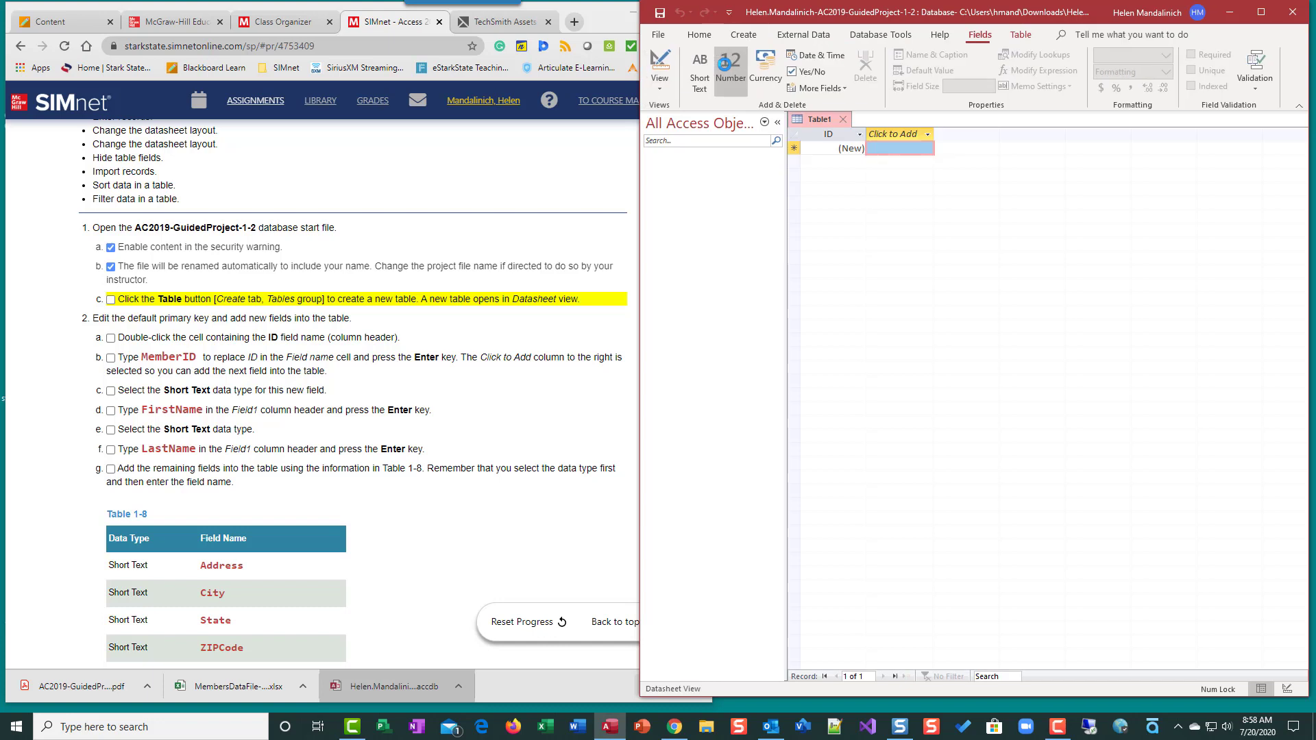
click(778, 122)
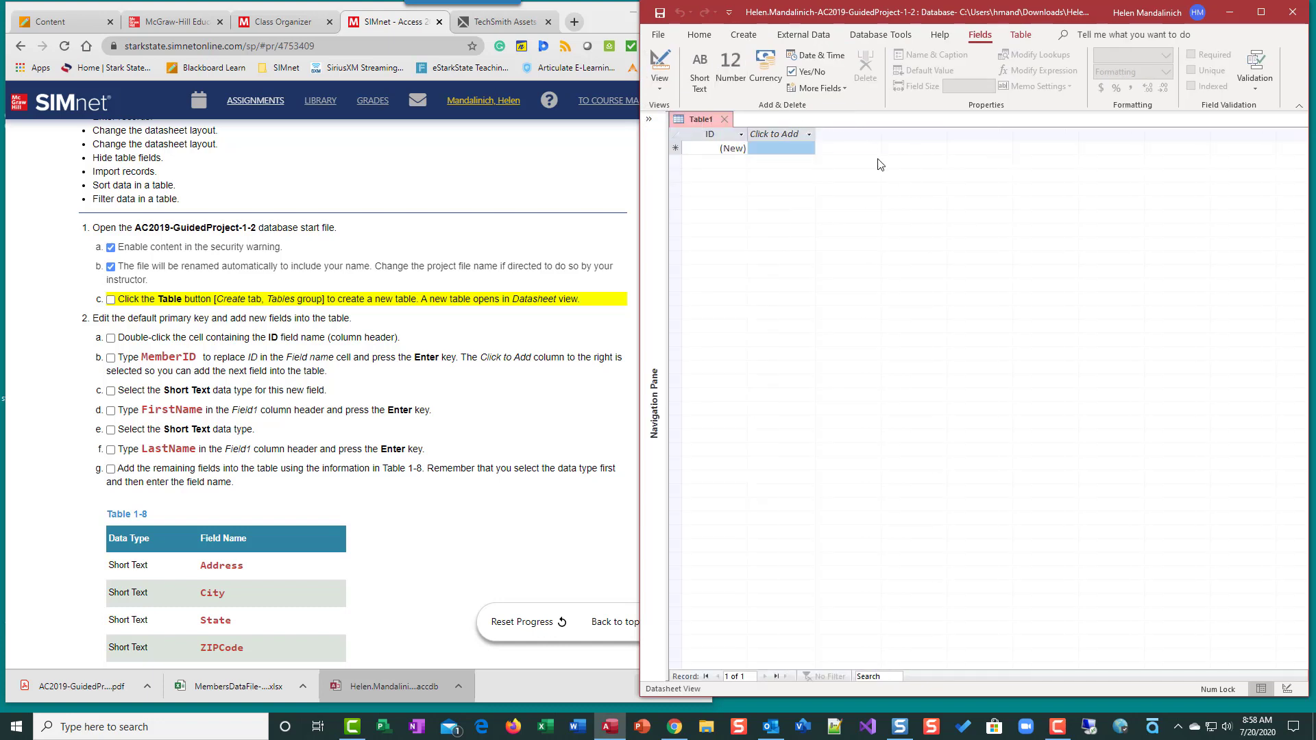
click(110, 300)
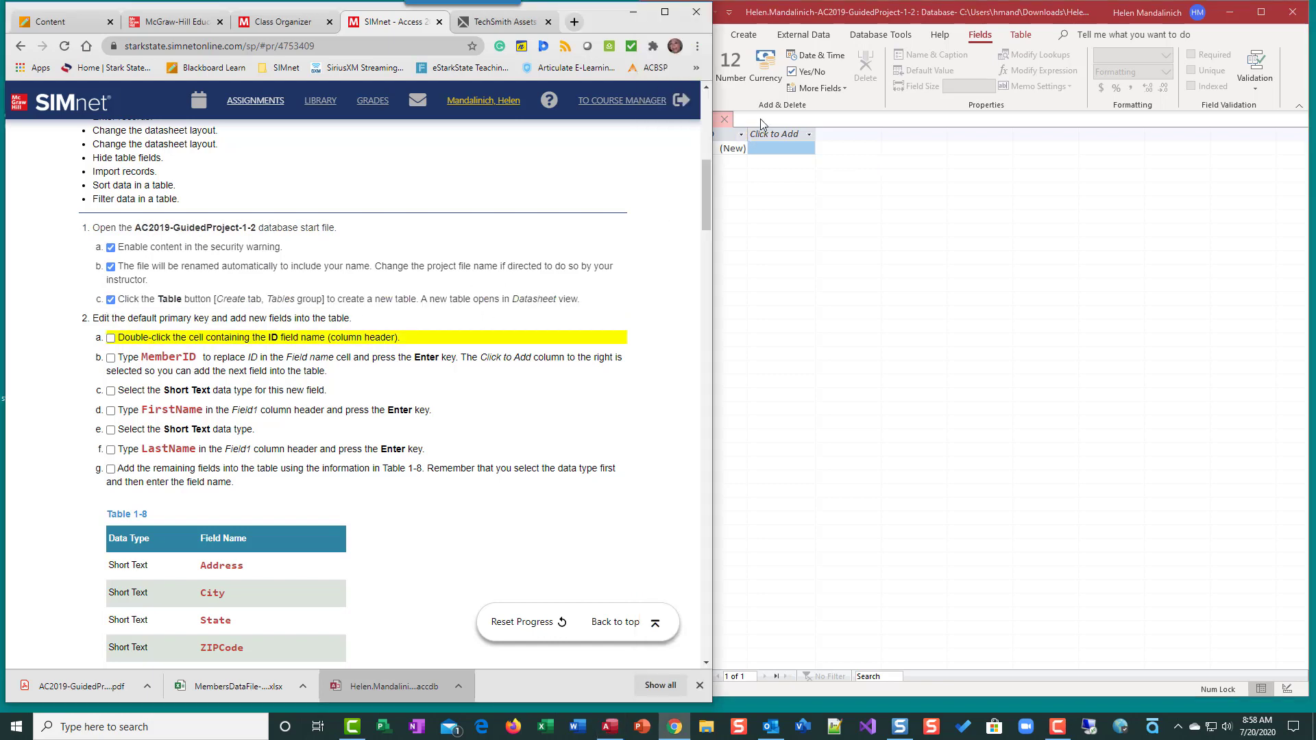
click(891, 677)
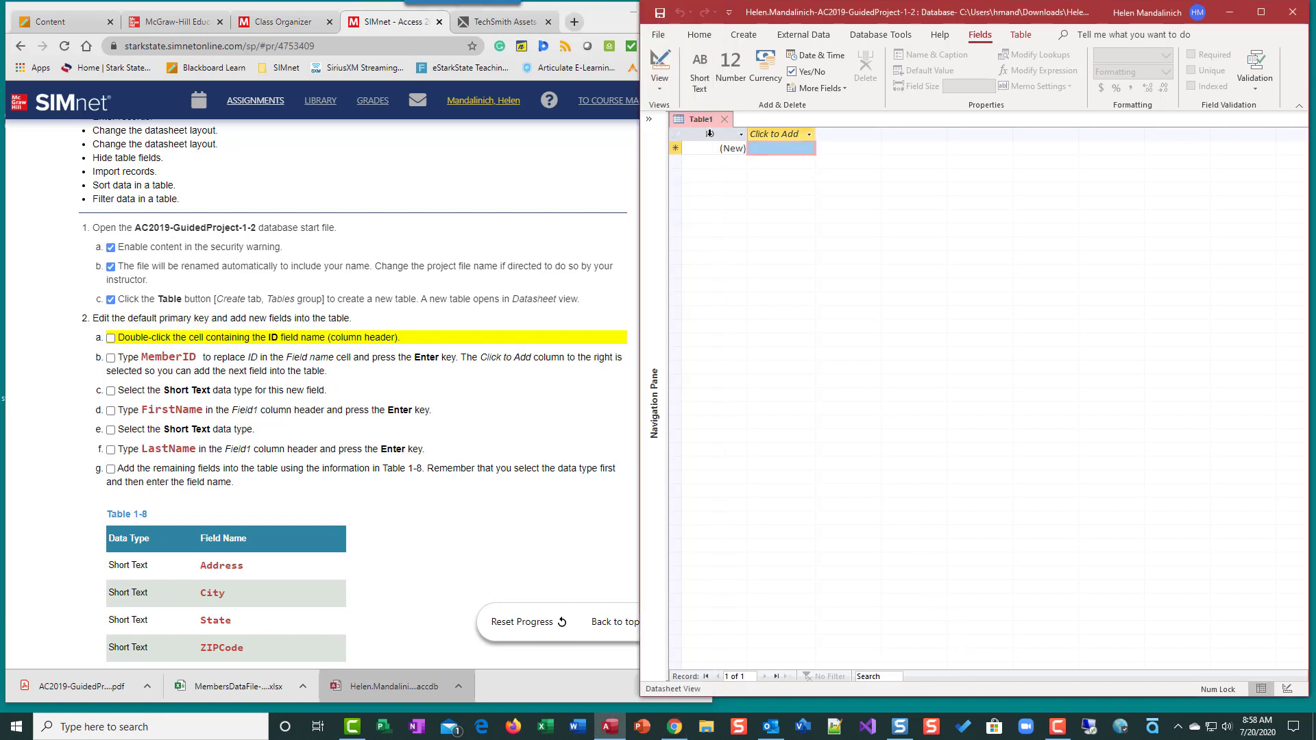
Rename the ID field to MemberID, check off steps 2a and 2b, and open the Click to Add list
double_click(709, 133)
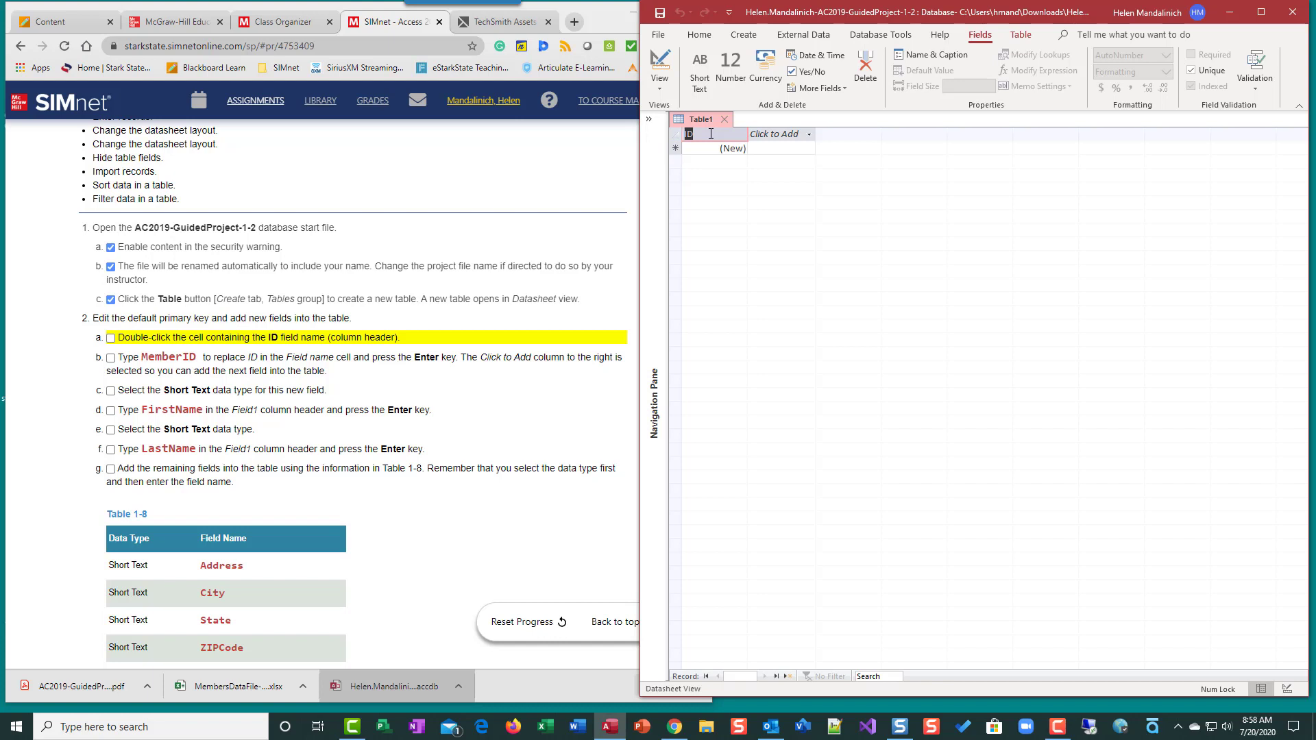
text(Member)
key(Return)
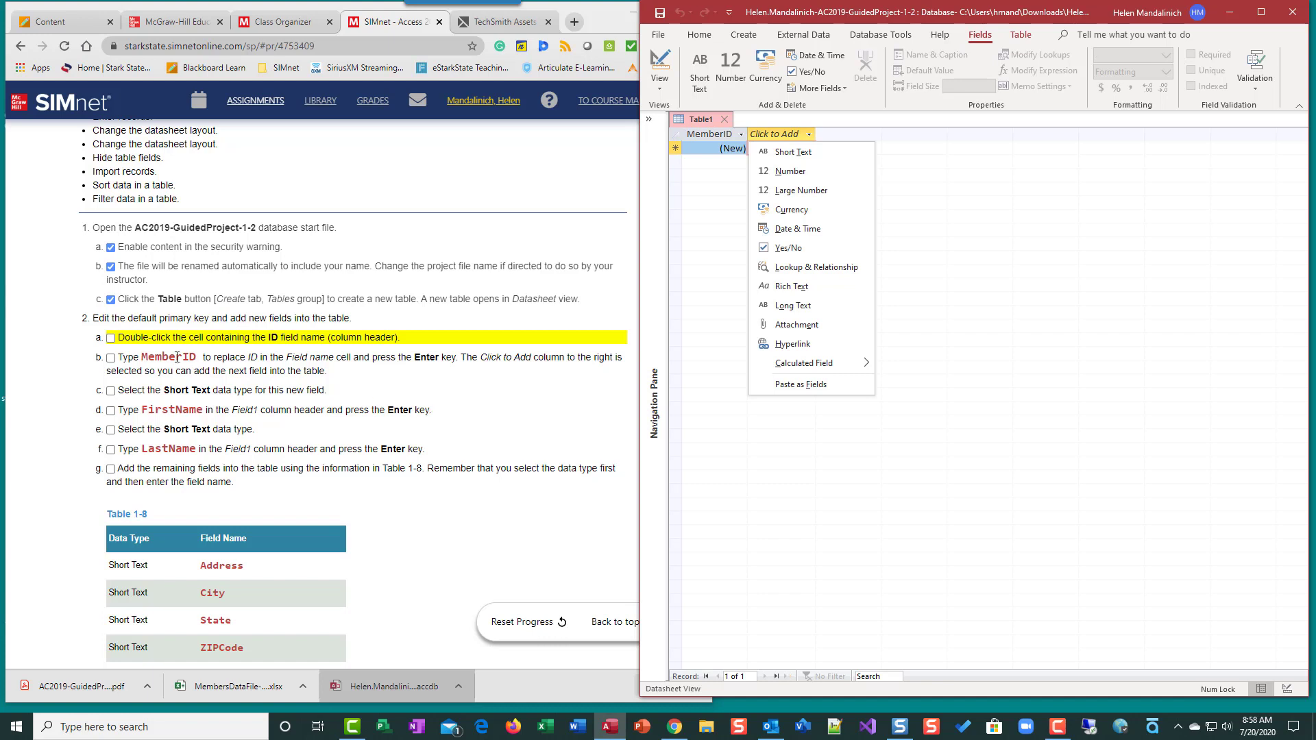
click(110, 344)
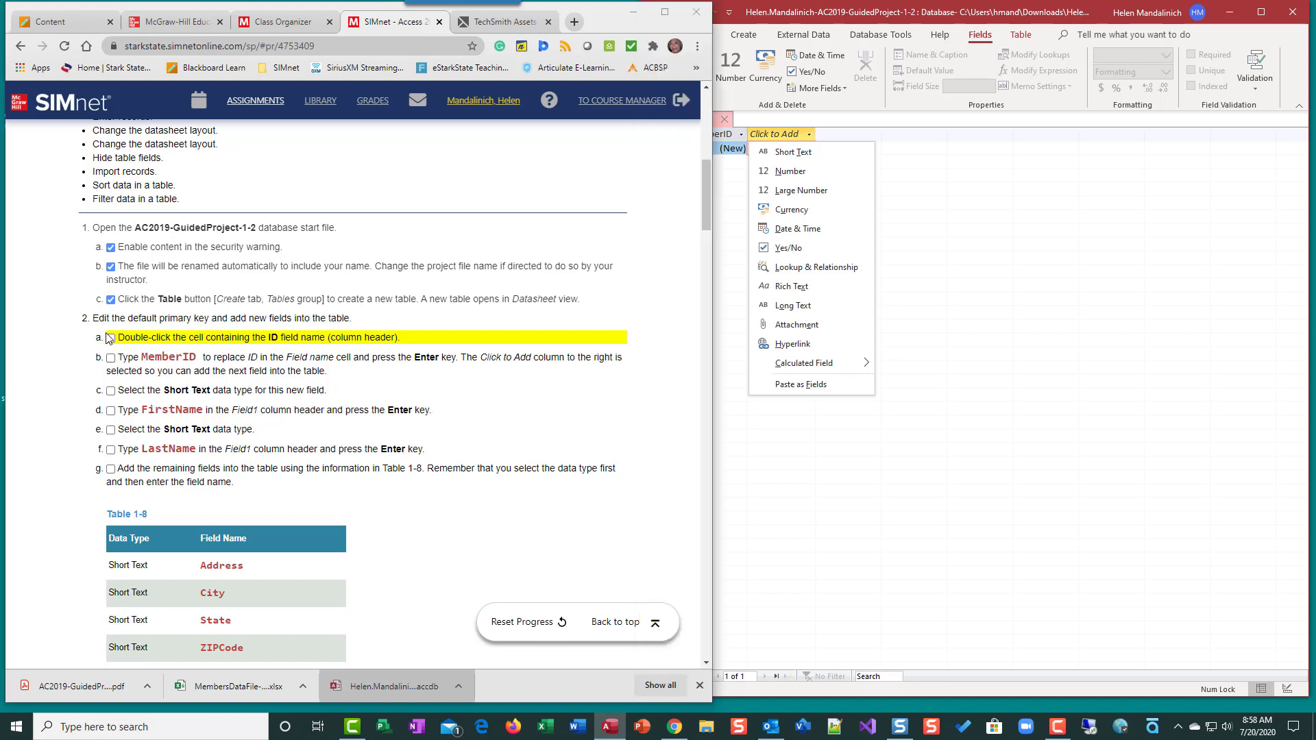
click(109, 338)
click(110, 357)
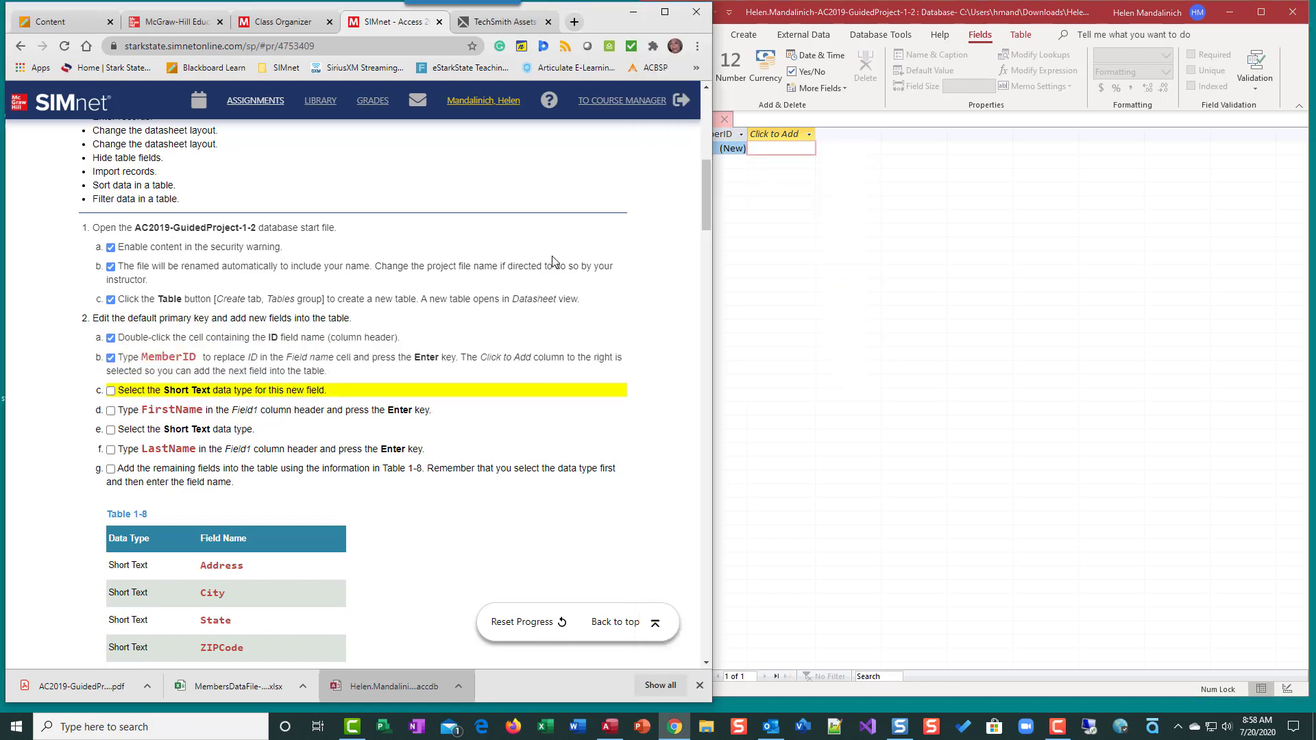
click(787, 135)
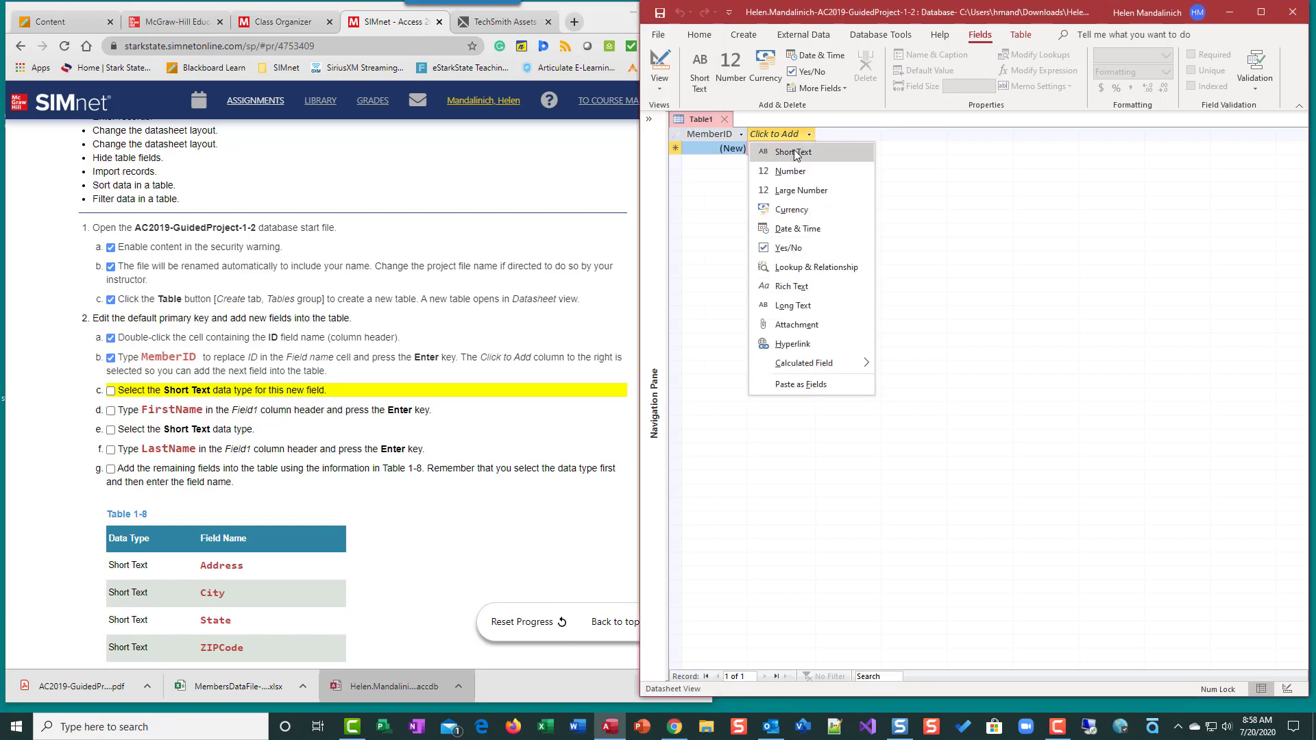
Add Short Text fields FirstName and LastName, checking off the matching instruction steps
click(793, 152)
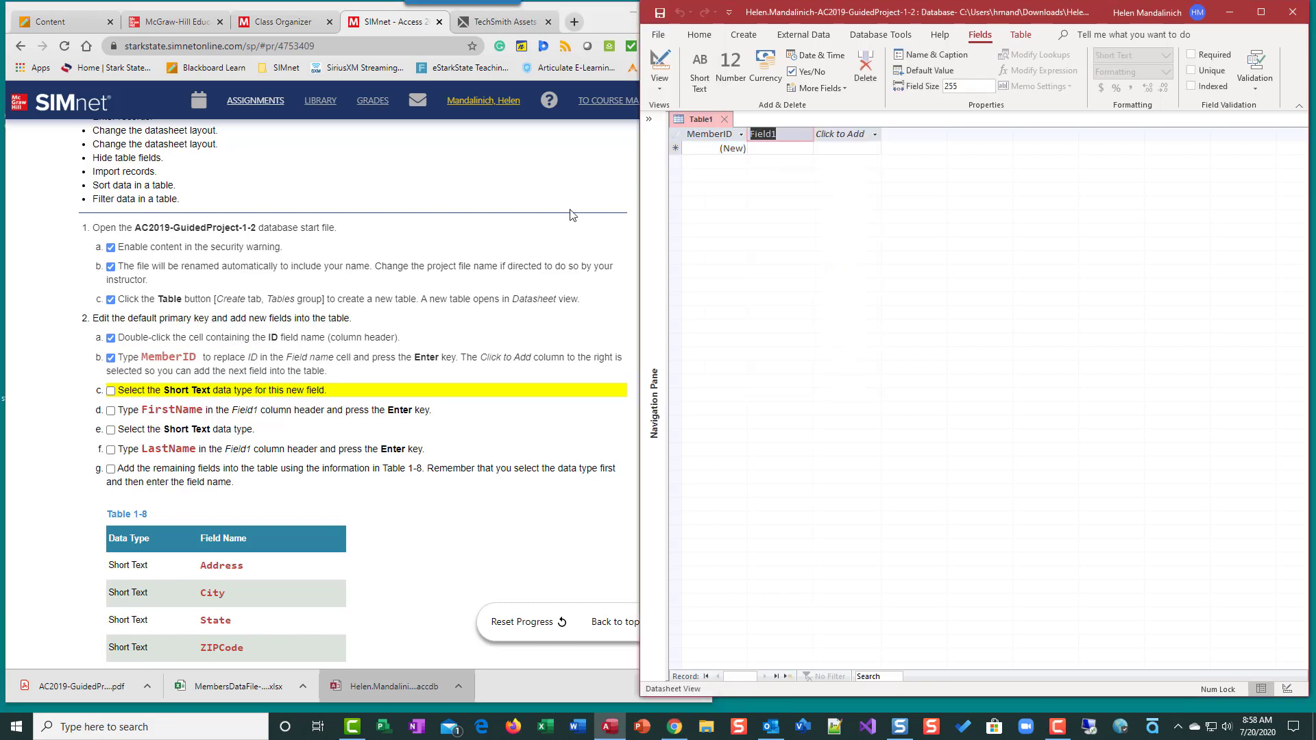
click(110, 391)
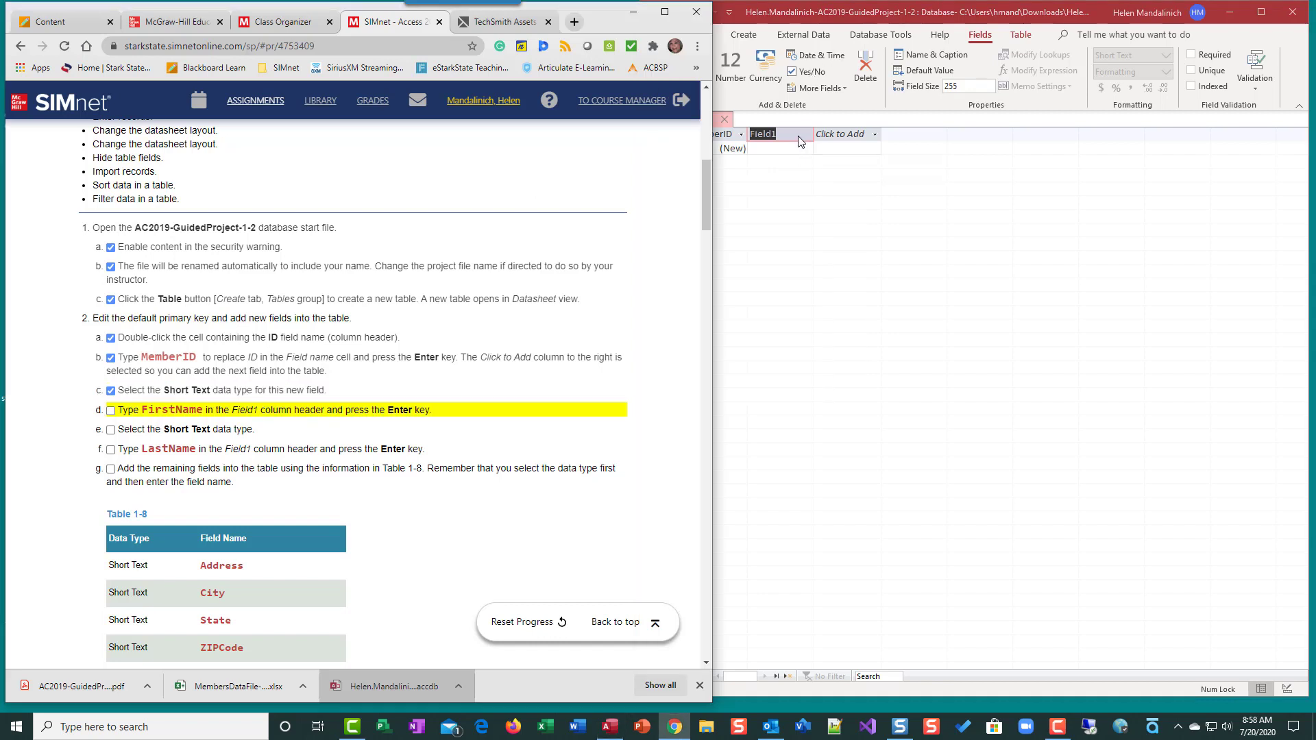
click(777, 134)
text(F)
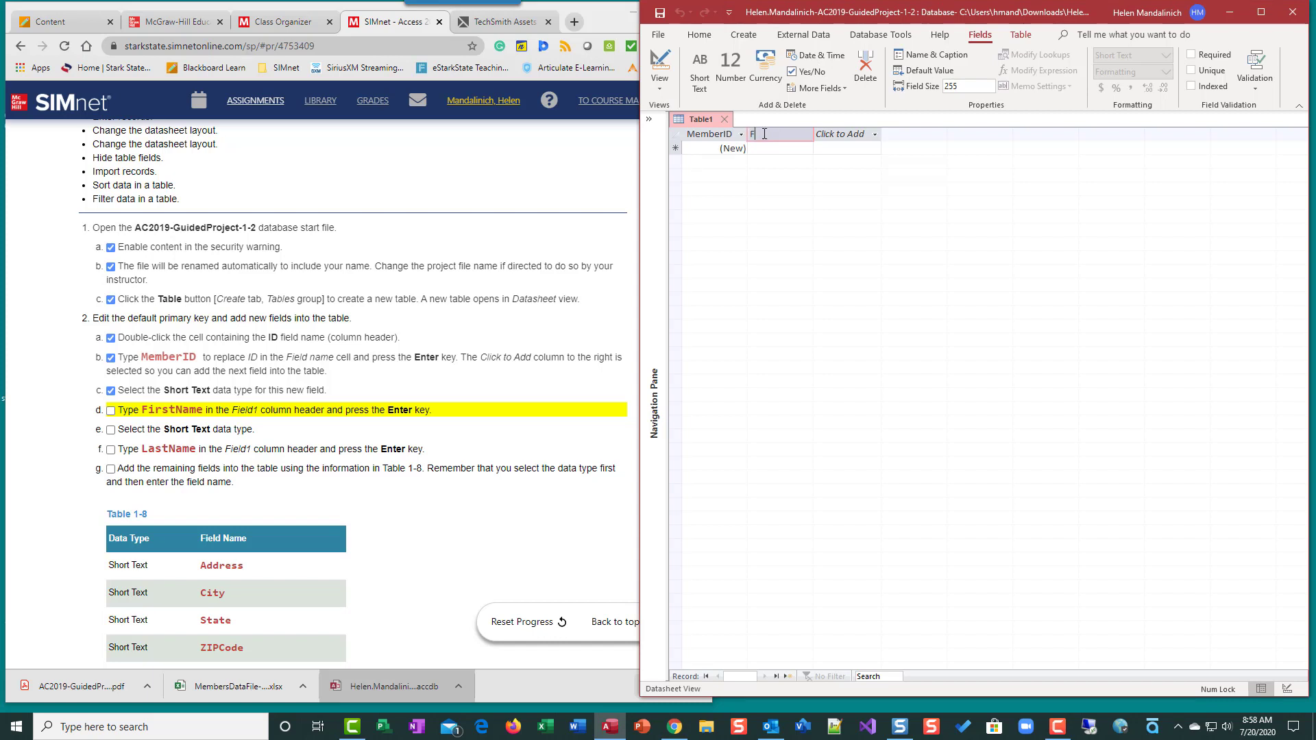
text(irstName)
key(Return)
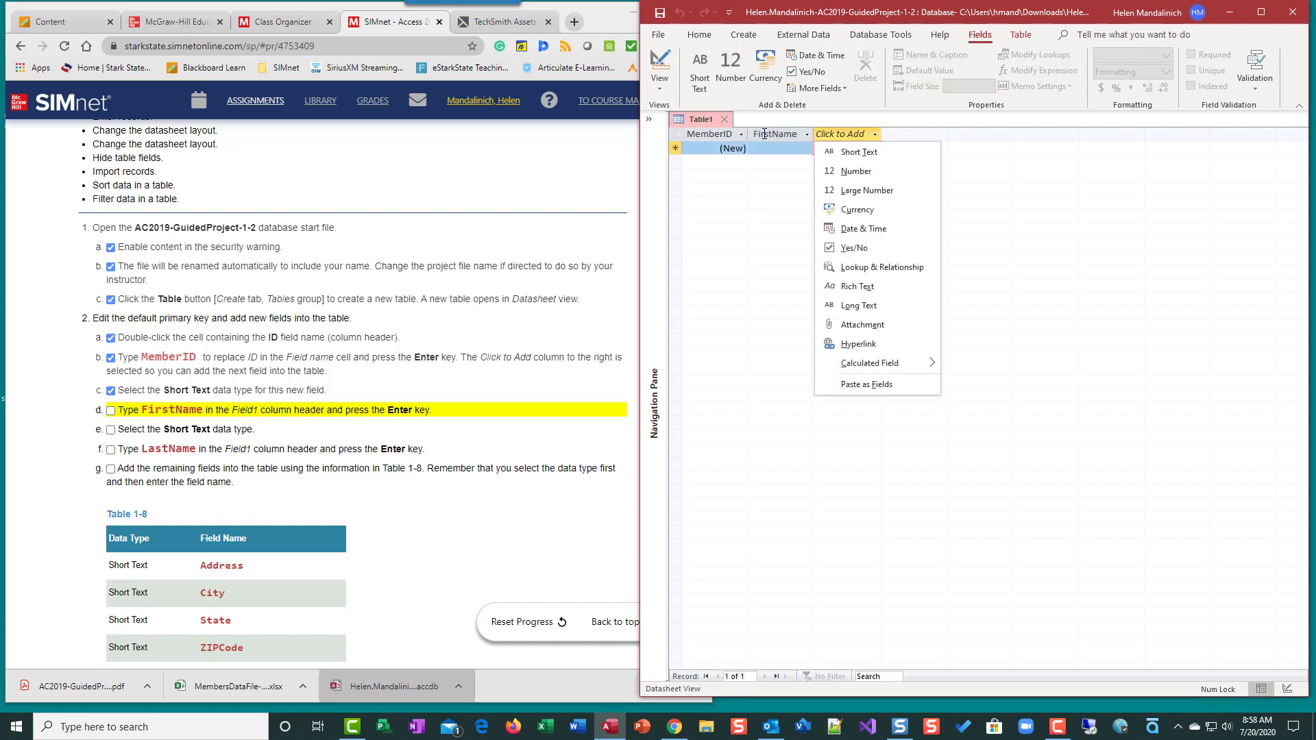
click(889, 151)
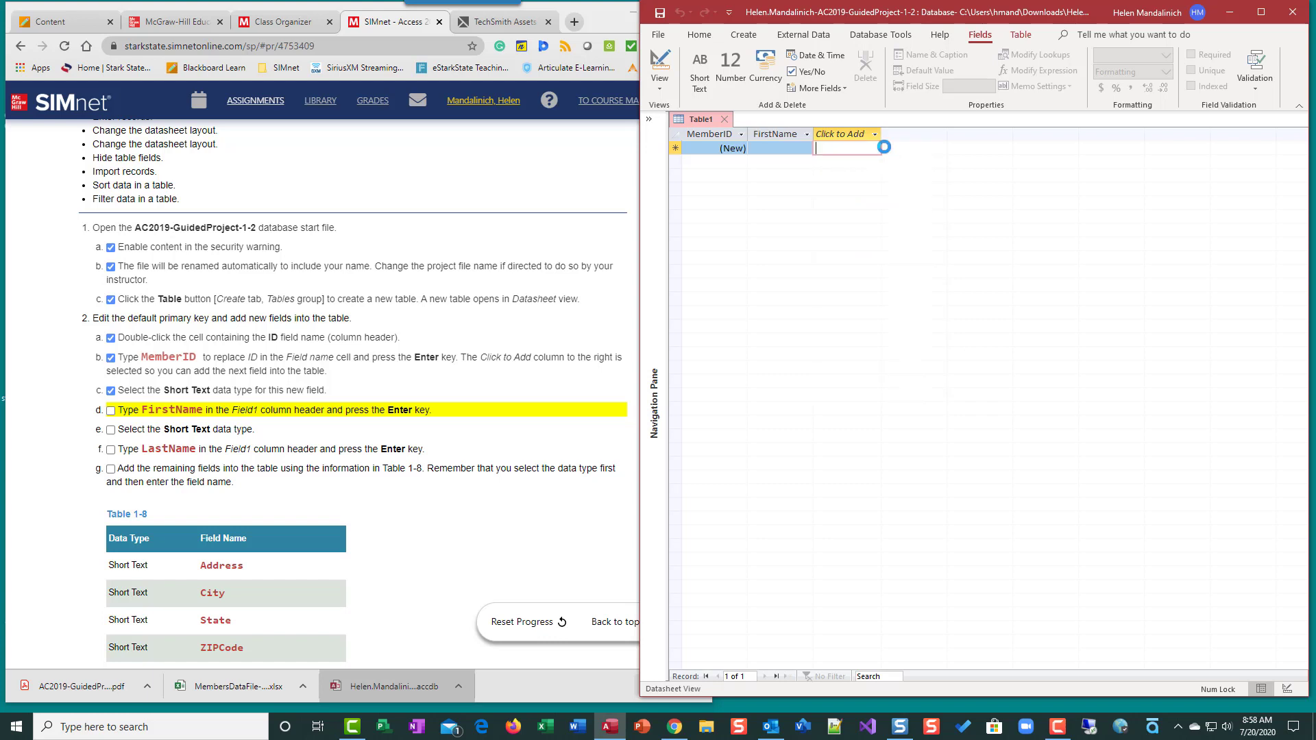
text(LastName)
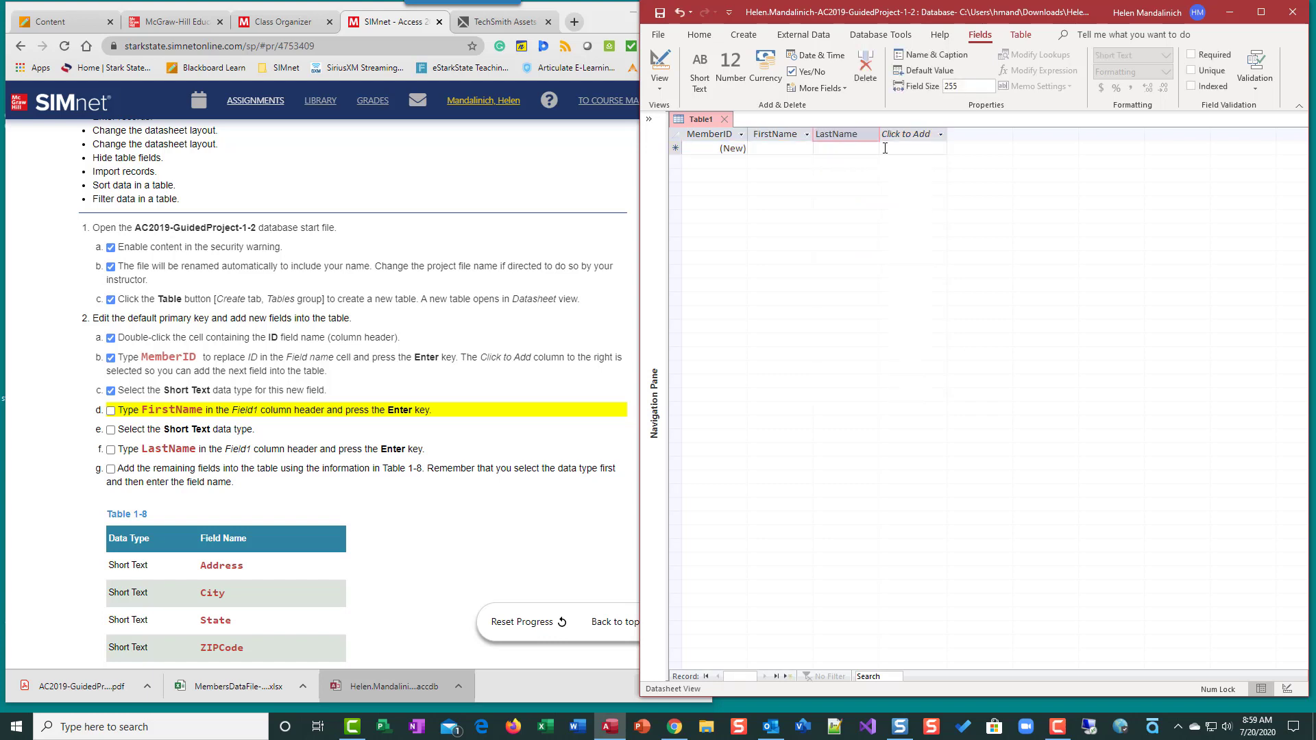
key(Return)
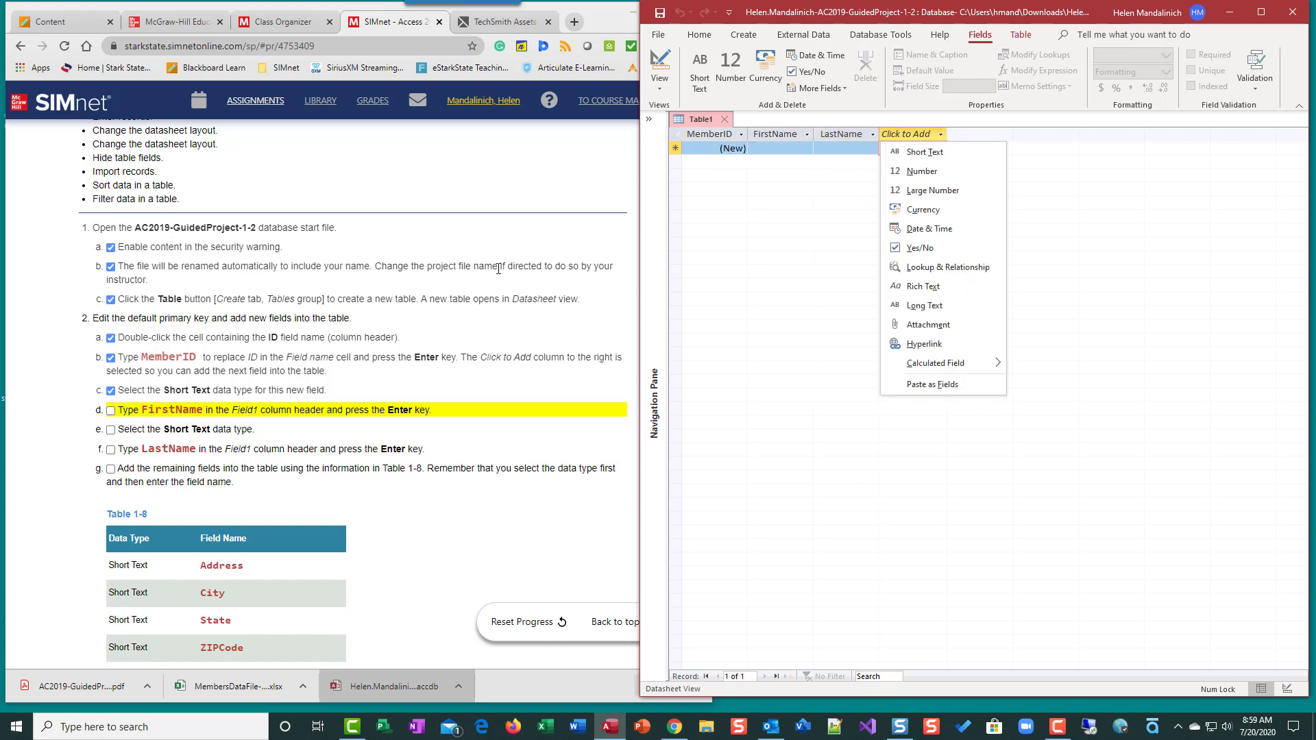
click(116, 291)
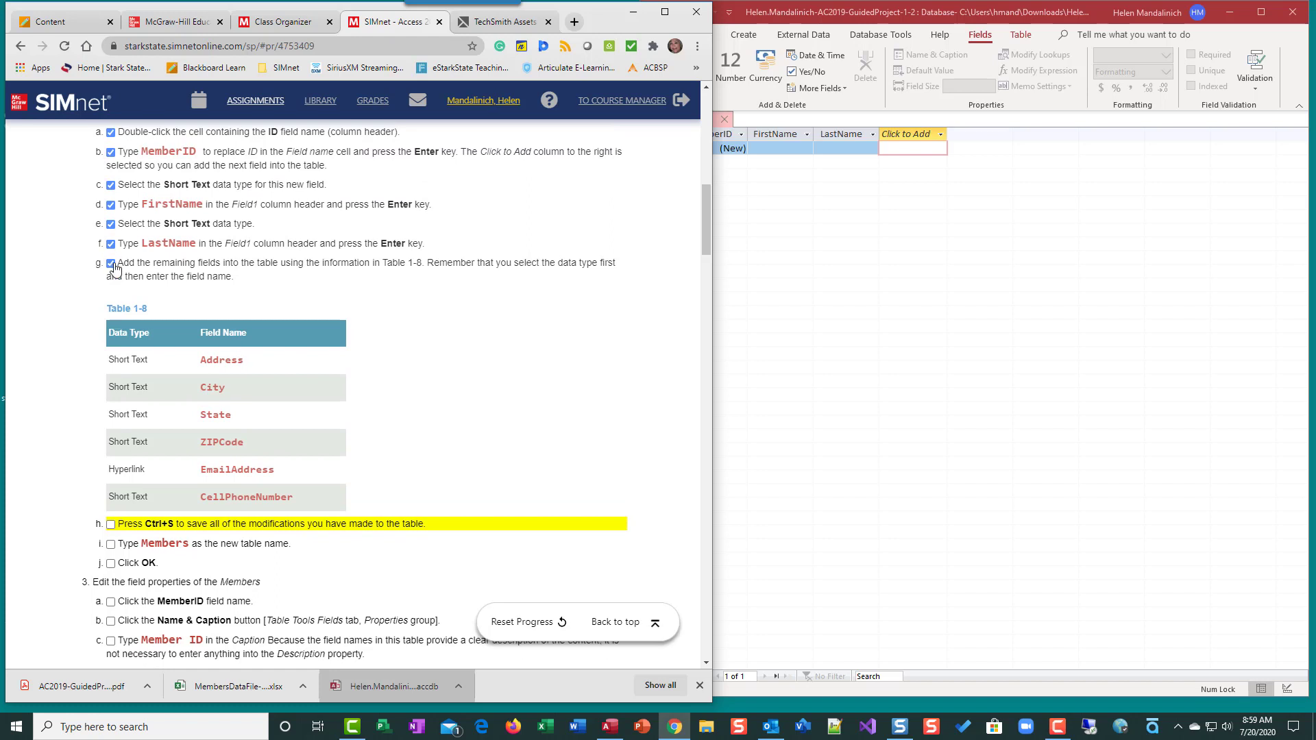
click(111, 265)
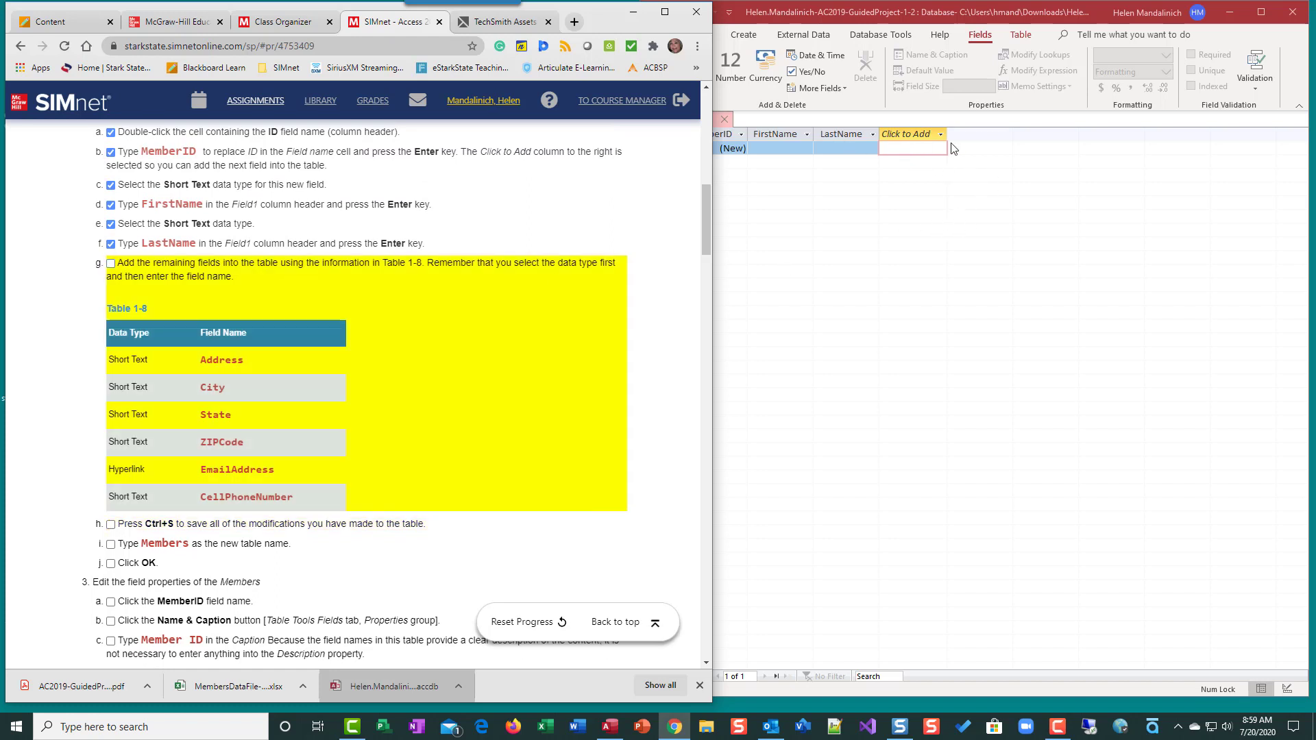
click(111, 264)
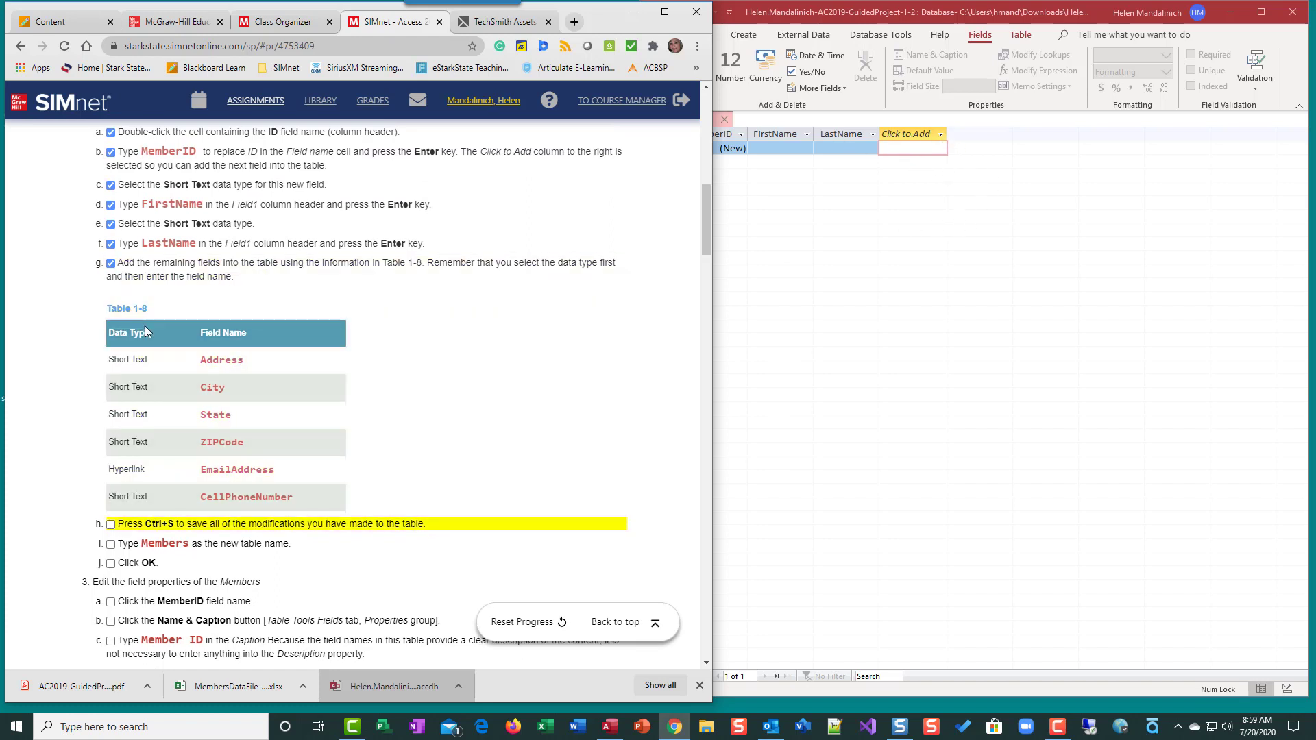
click(940, 134)
Add Short Text fields Address, City, State and ZIPCode
click(928, 156)
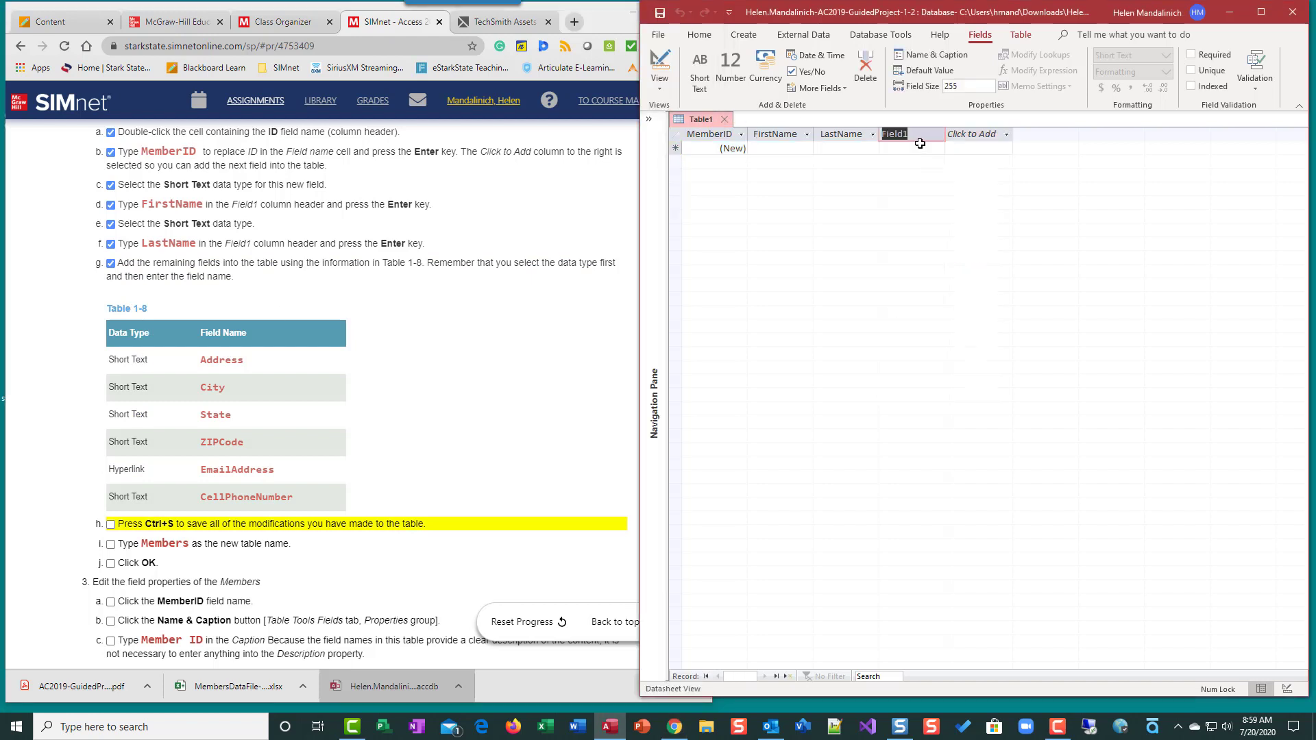
text(Address)
key(Return)
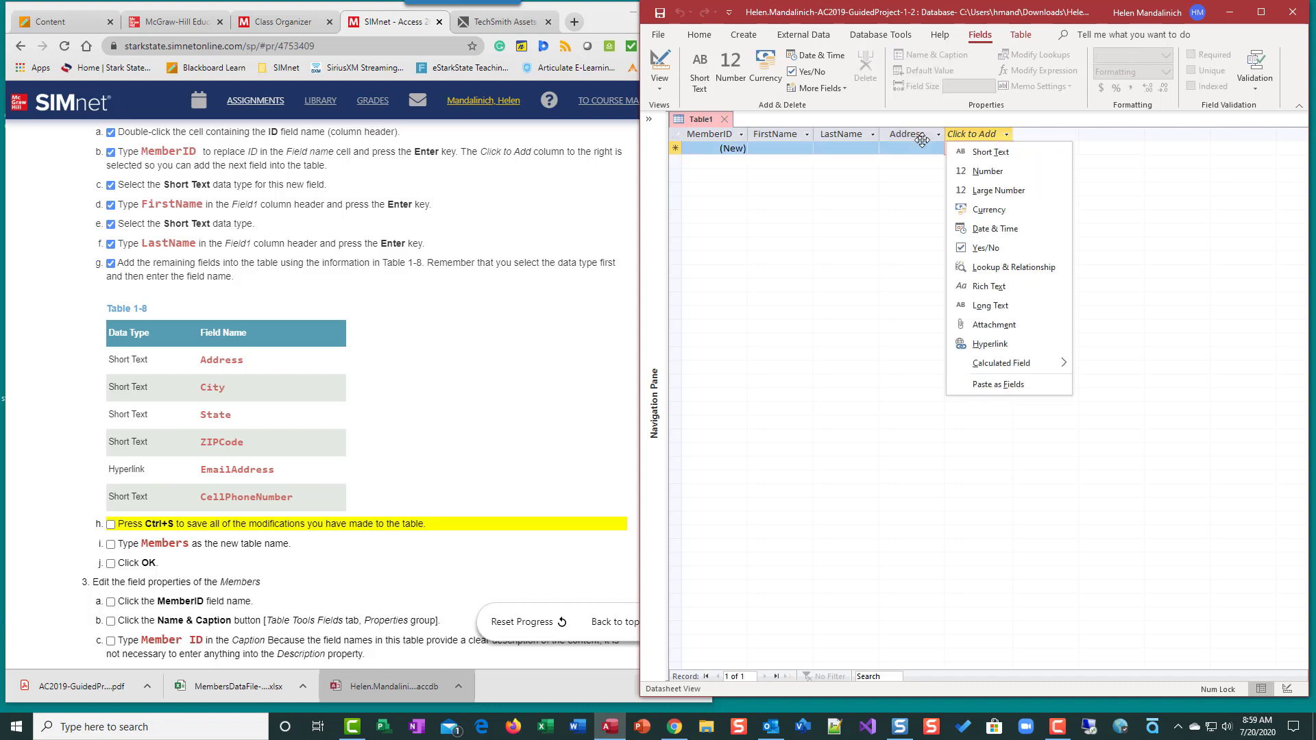
click(989, 151)
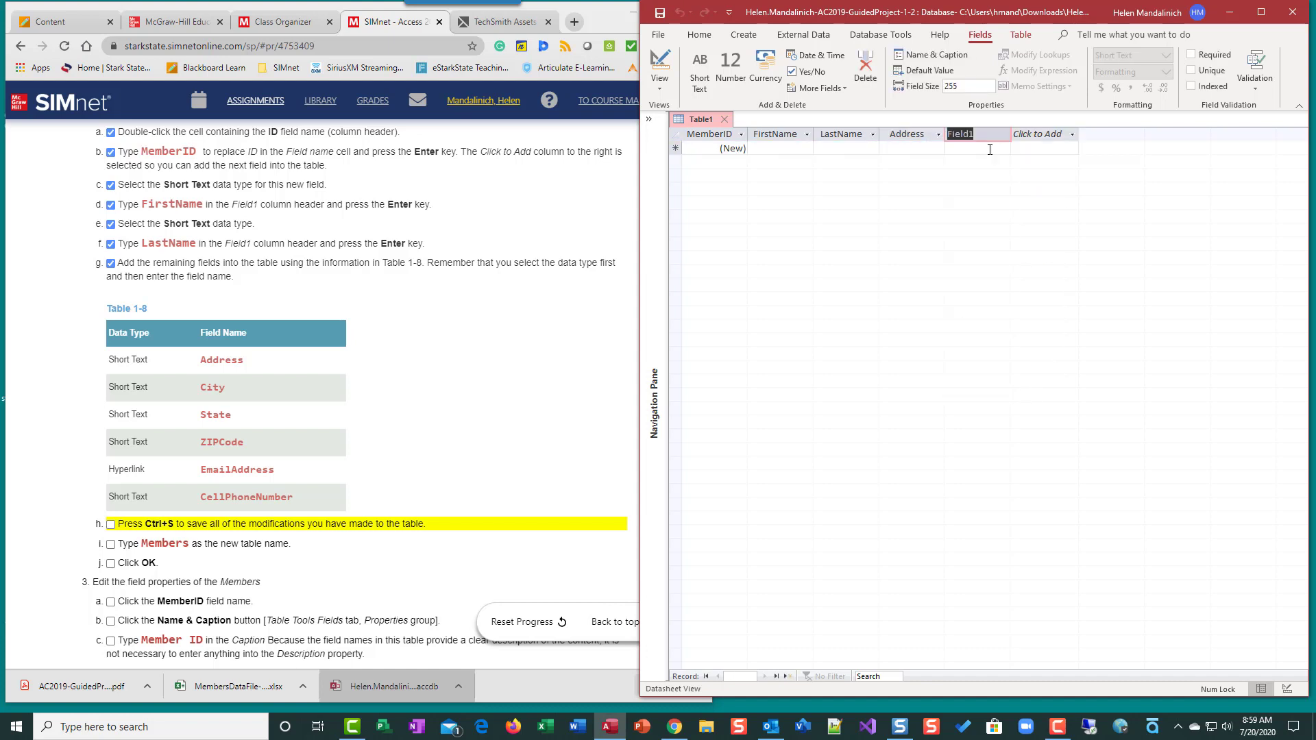
text(City)
key(Return)
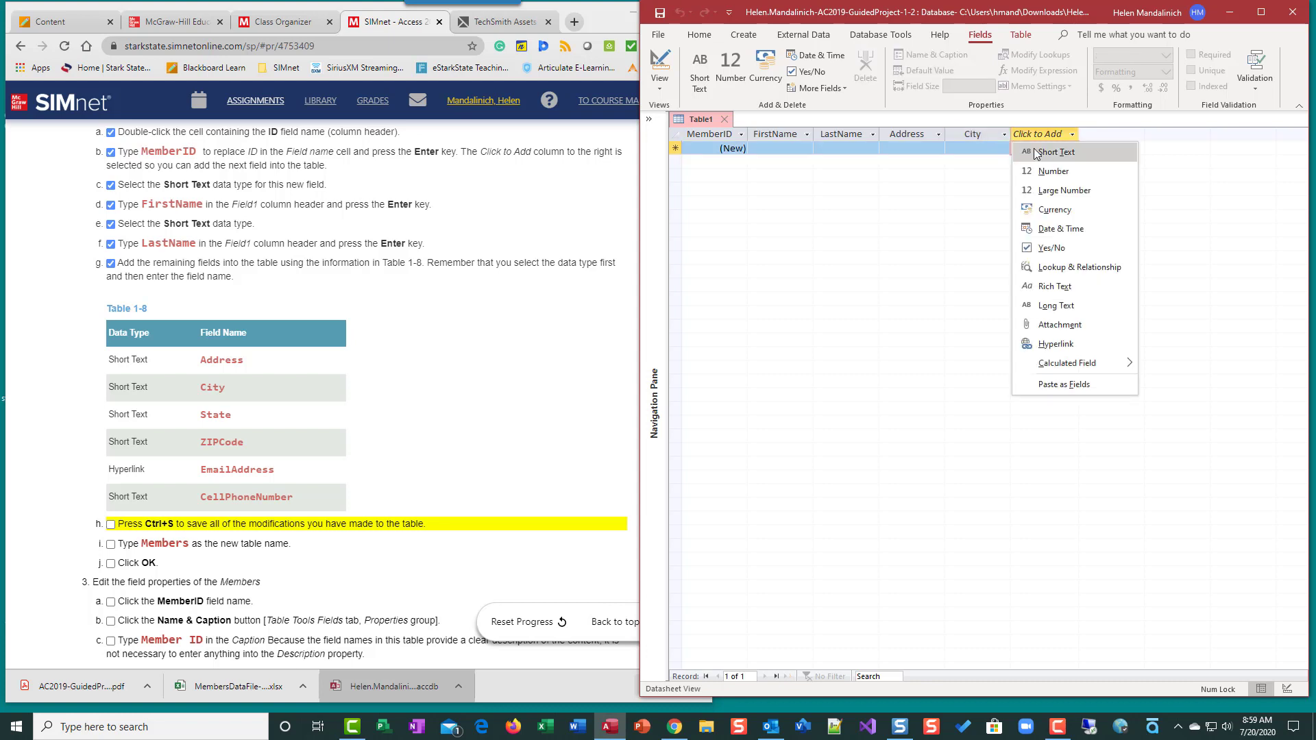
click(1036, 152)
text(State)
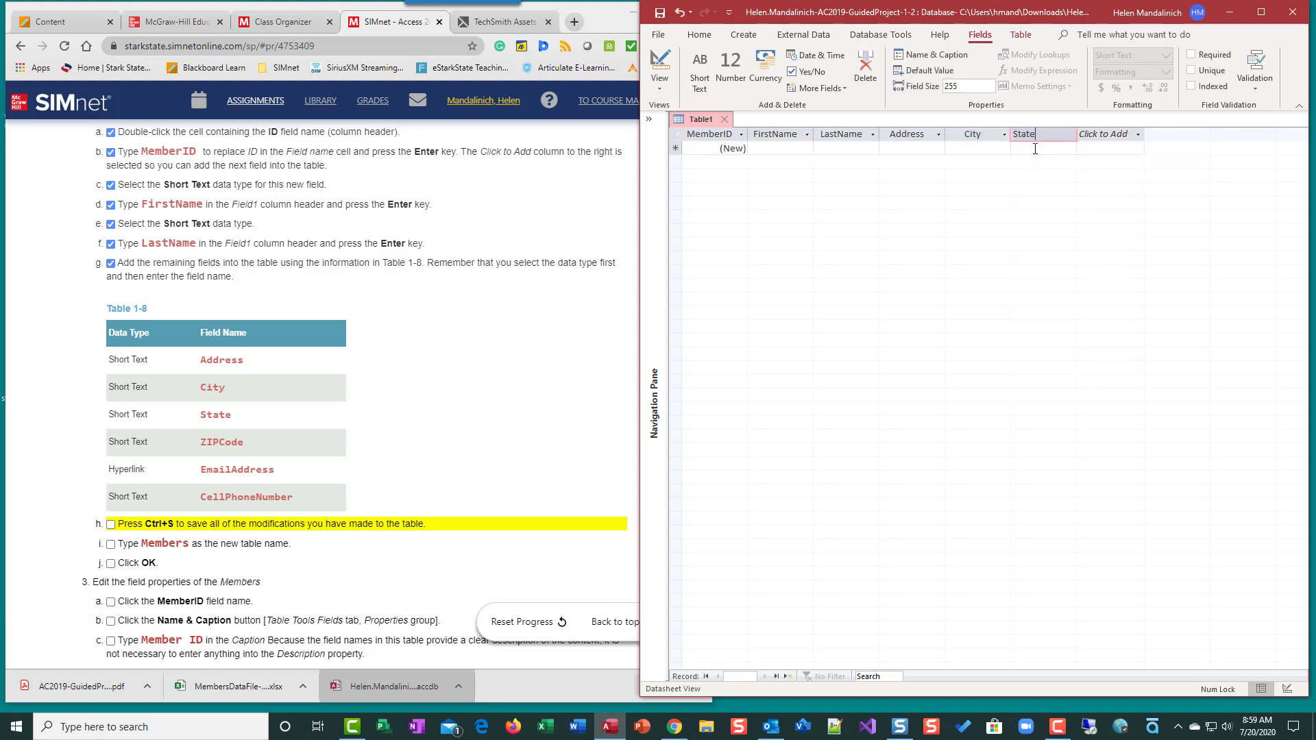
key(Return)
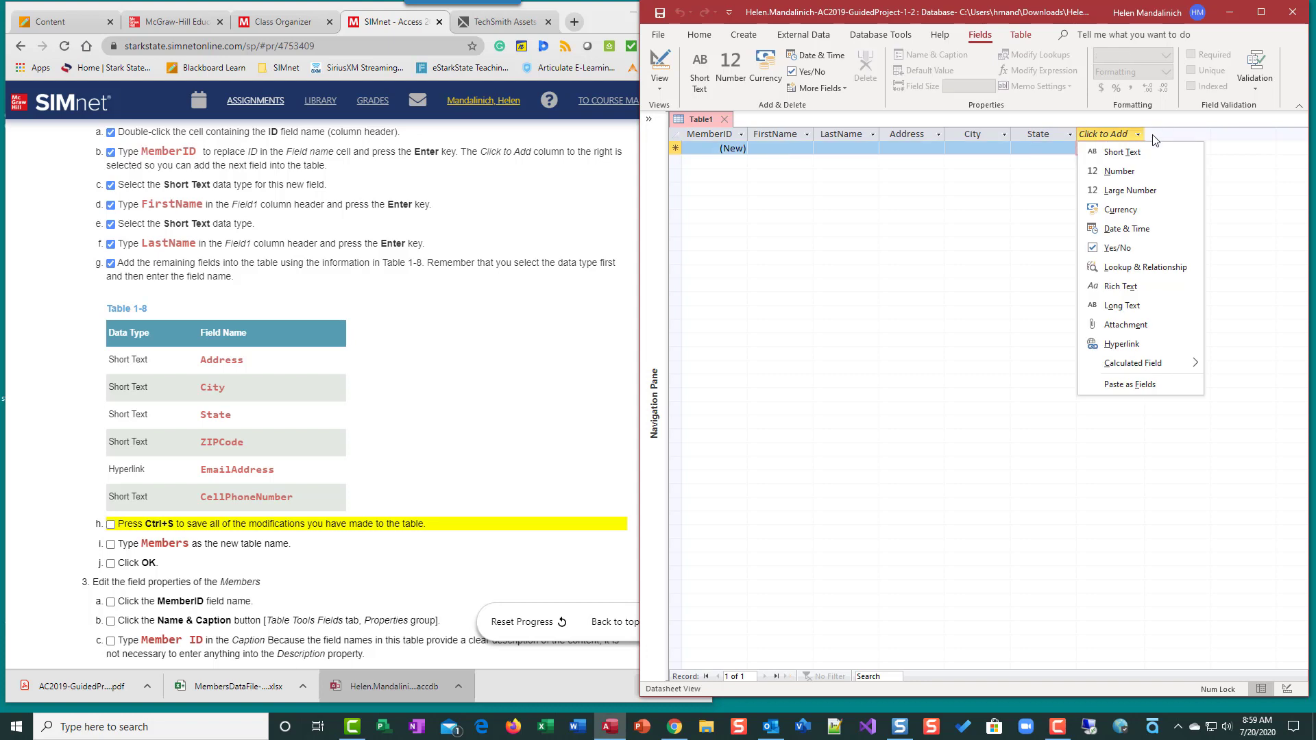
click(1096, 151)
text(ZIPCode)
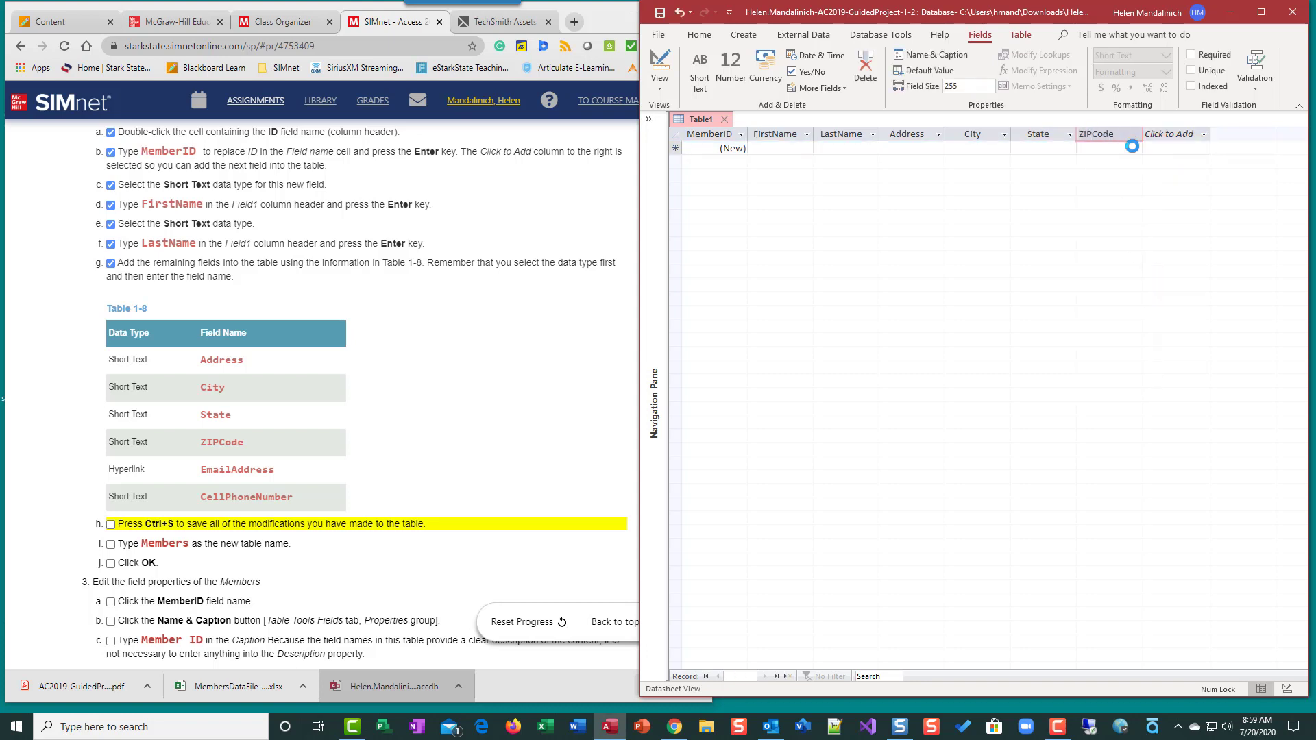
key(Return)
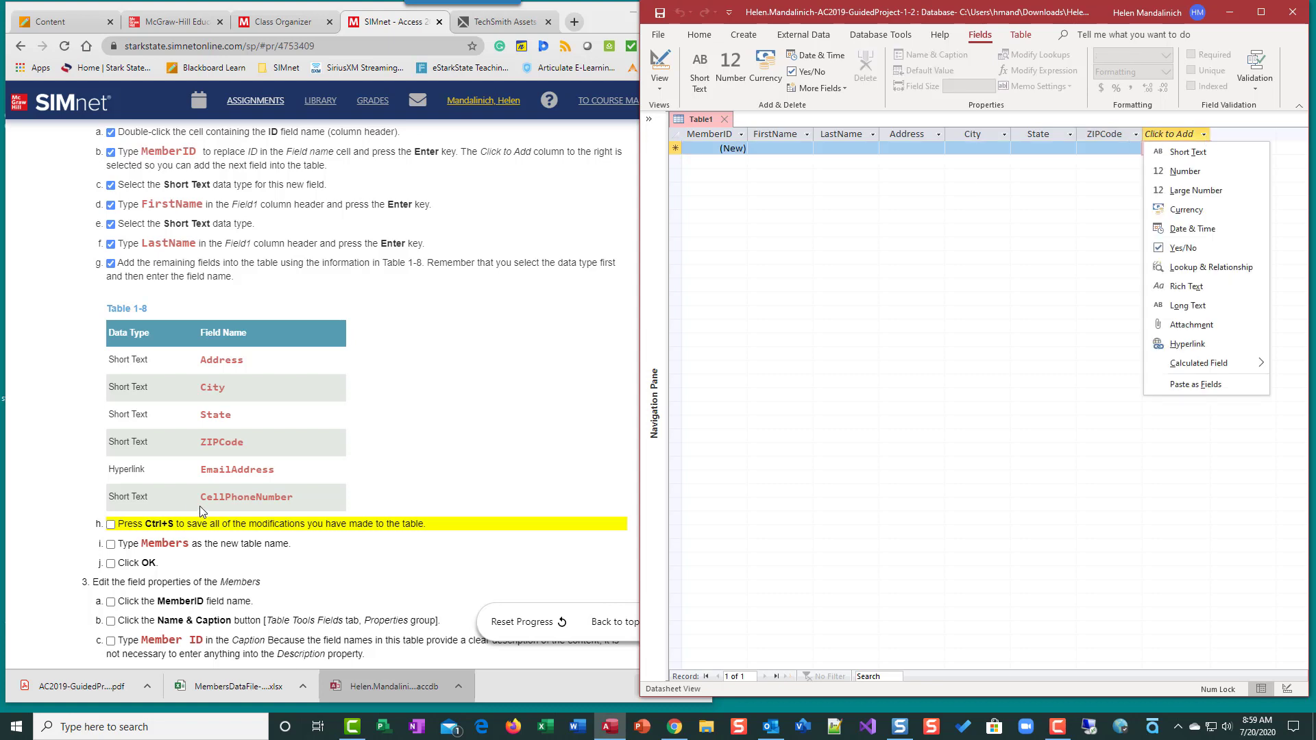
Add a Hyperlink field EmailAddress and a Short Text field CellPhoneNumber
click(1188, 344)
text(Email)
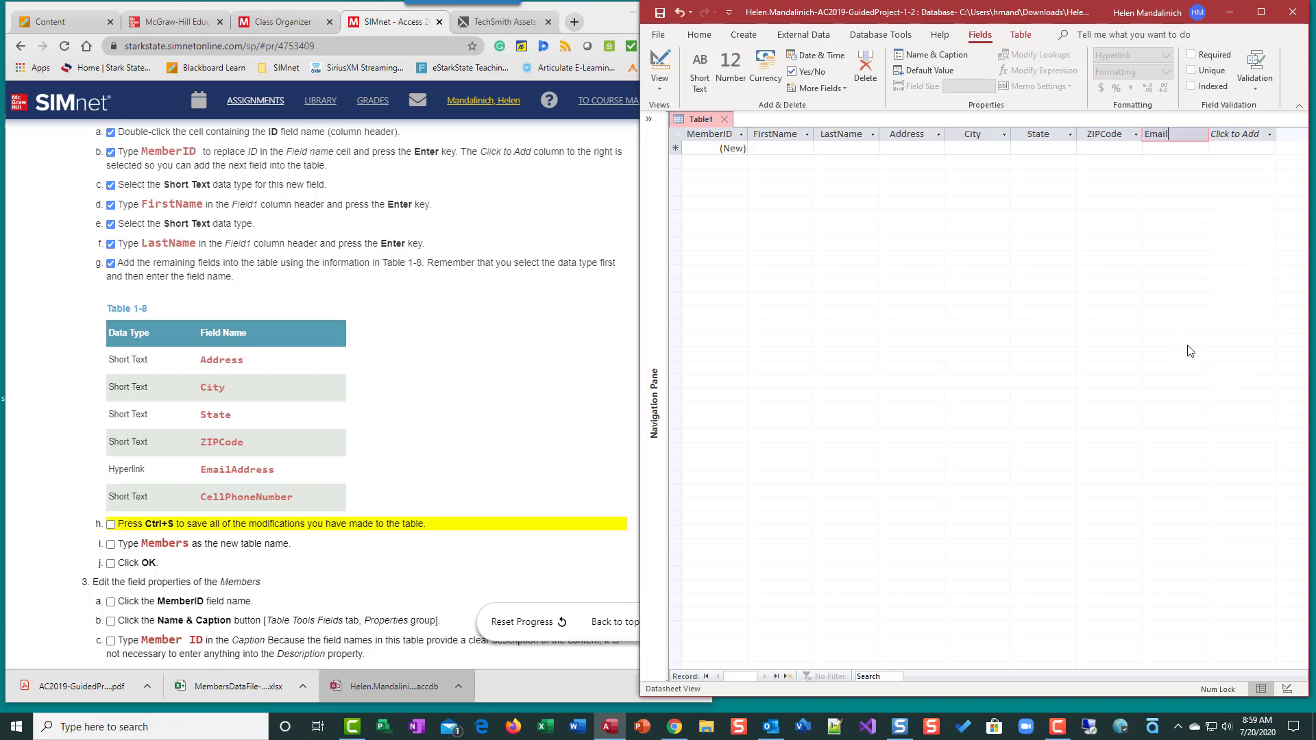
text(Addres)
key(Return)
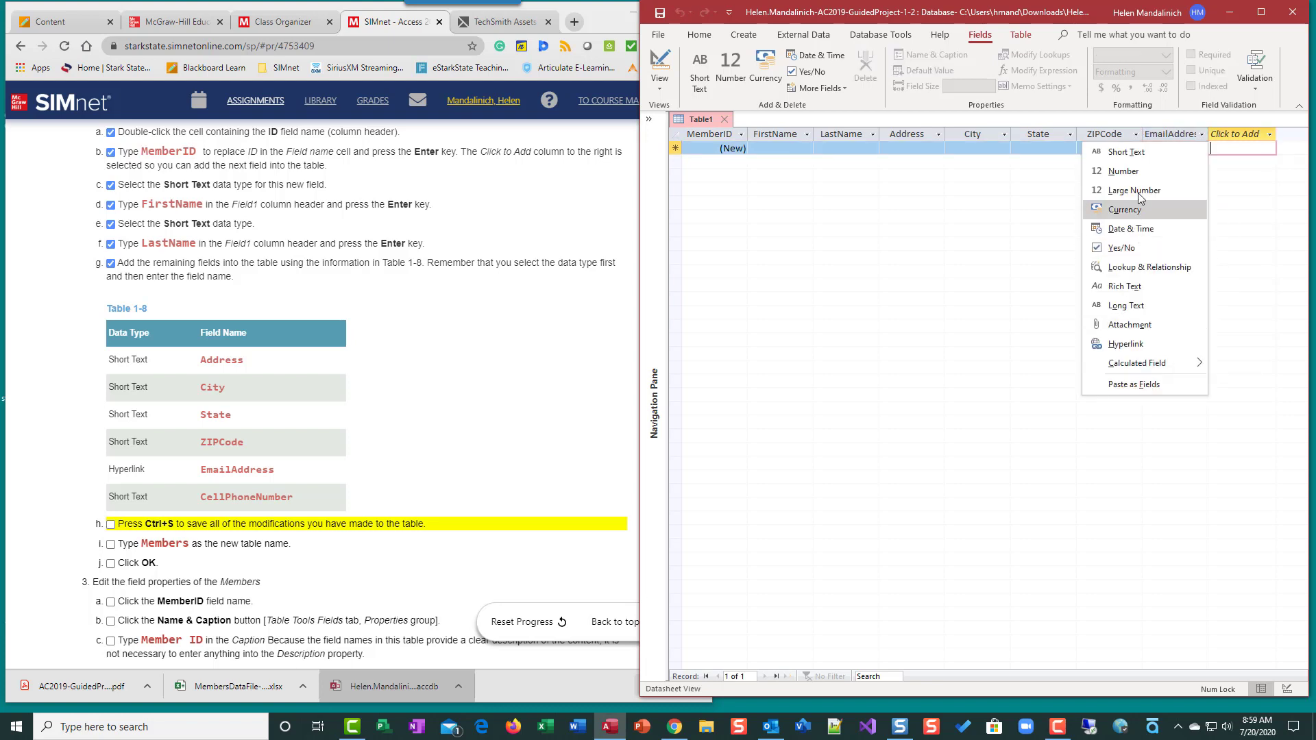
click(1130, 149)
text(C)
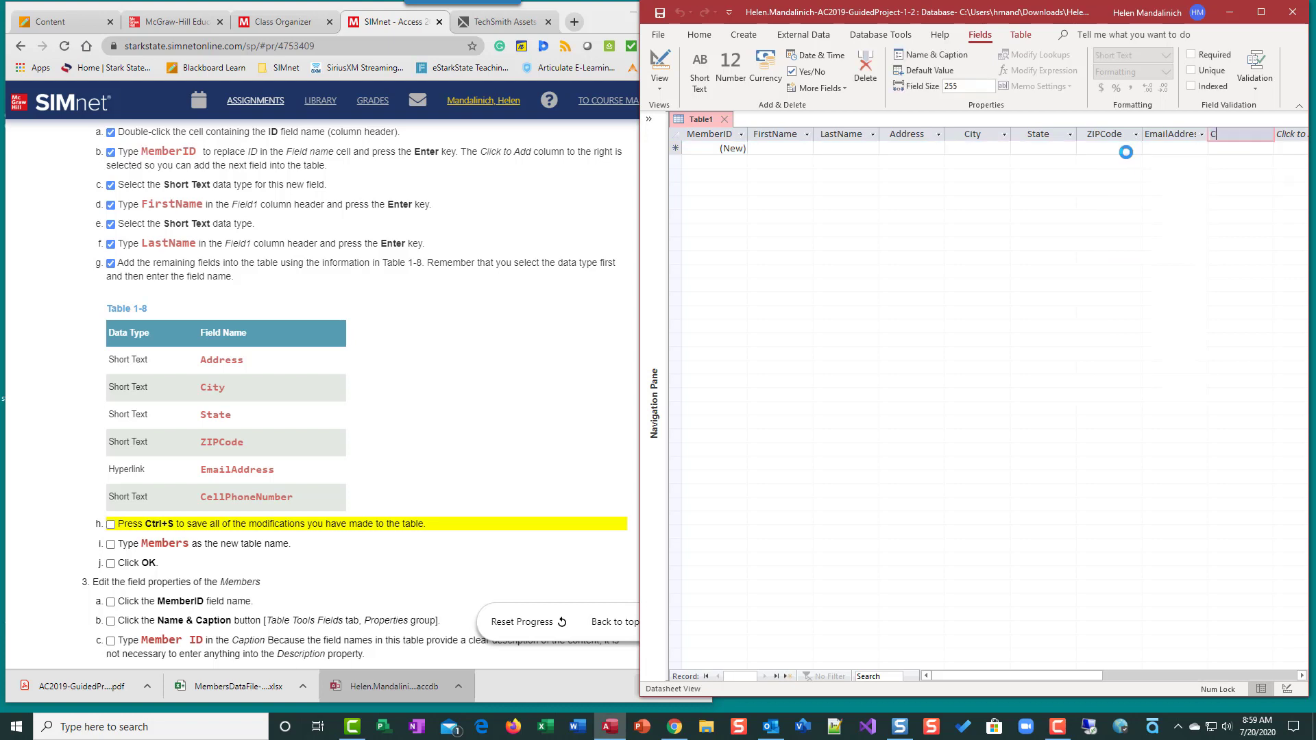
text(ellPhoneNumber)
scroll(420, 452, down, 1)
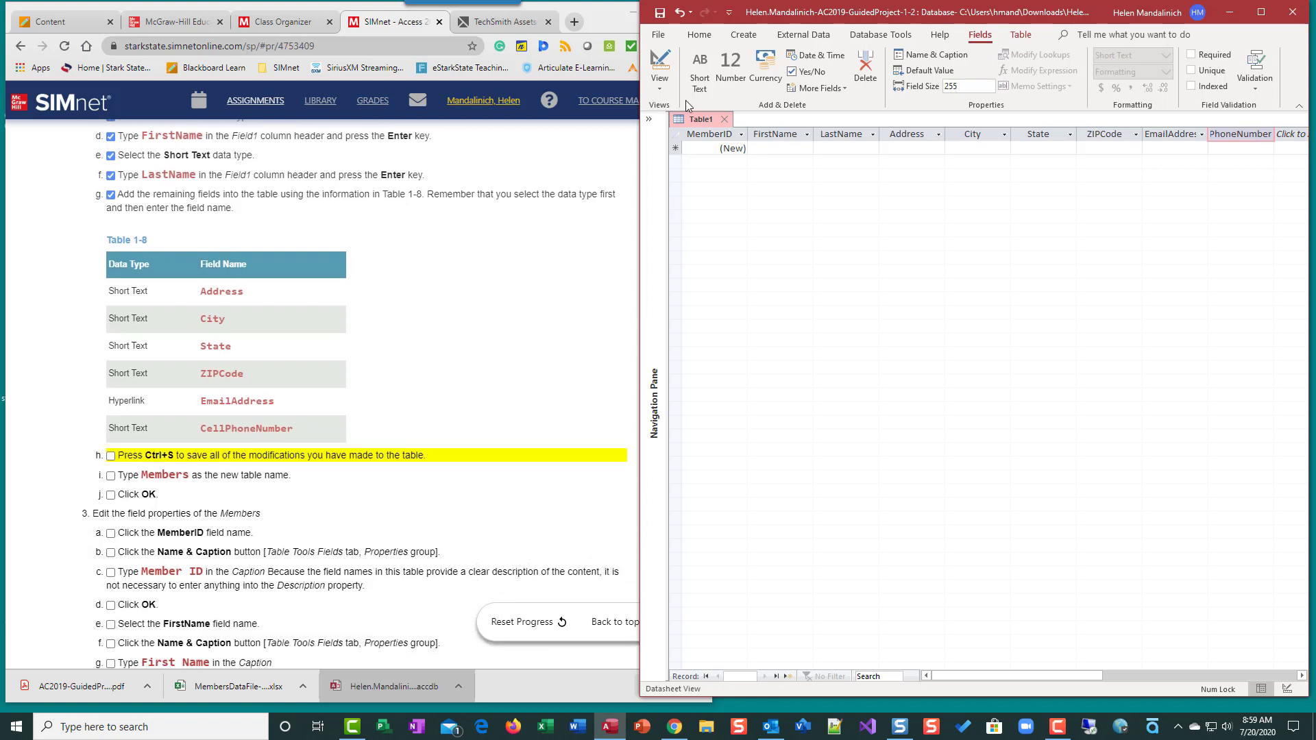
Save the new table as Members
click(659, 12)
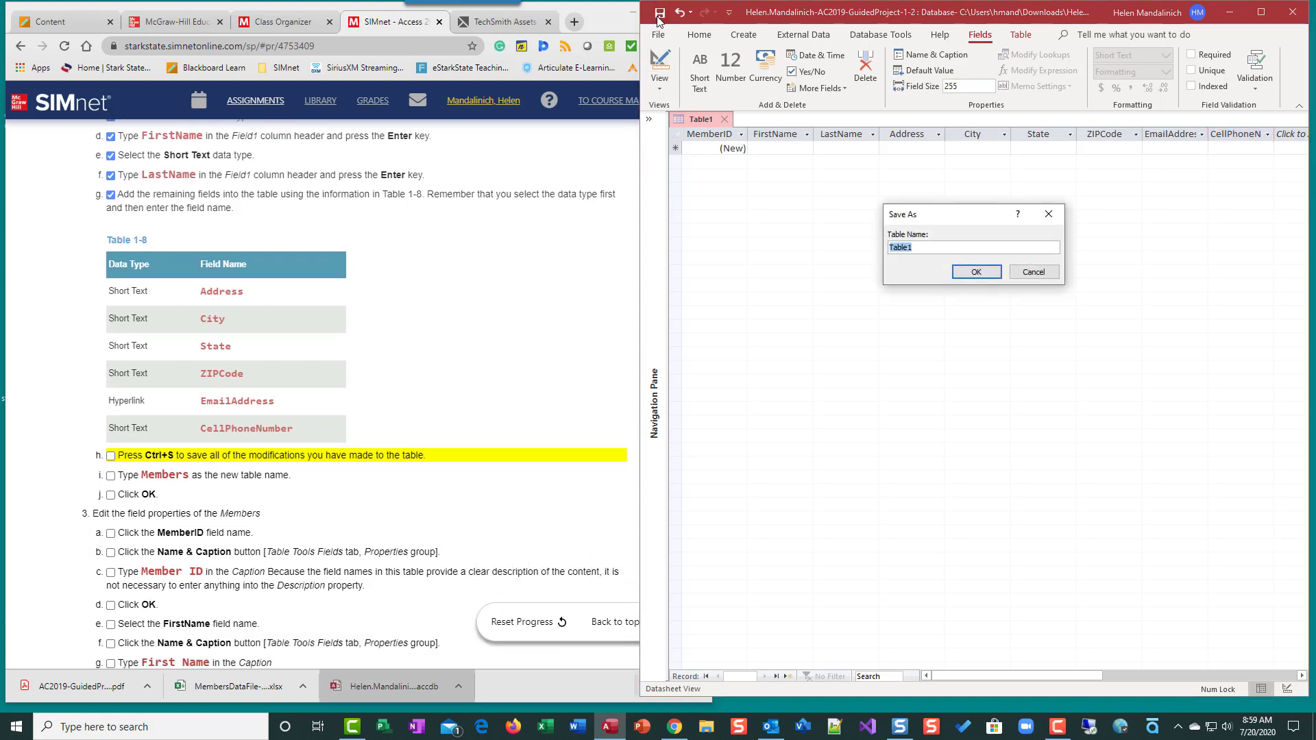
text(Members)
key(Return)
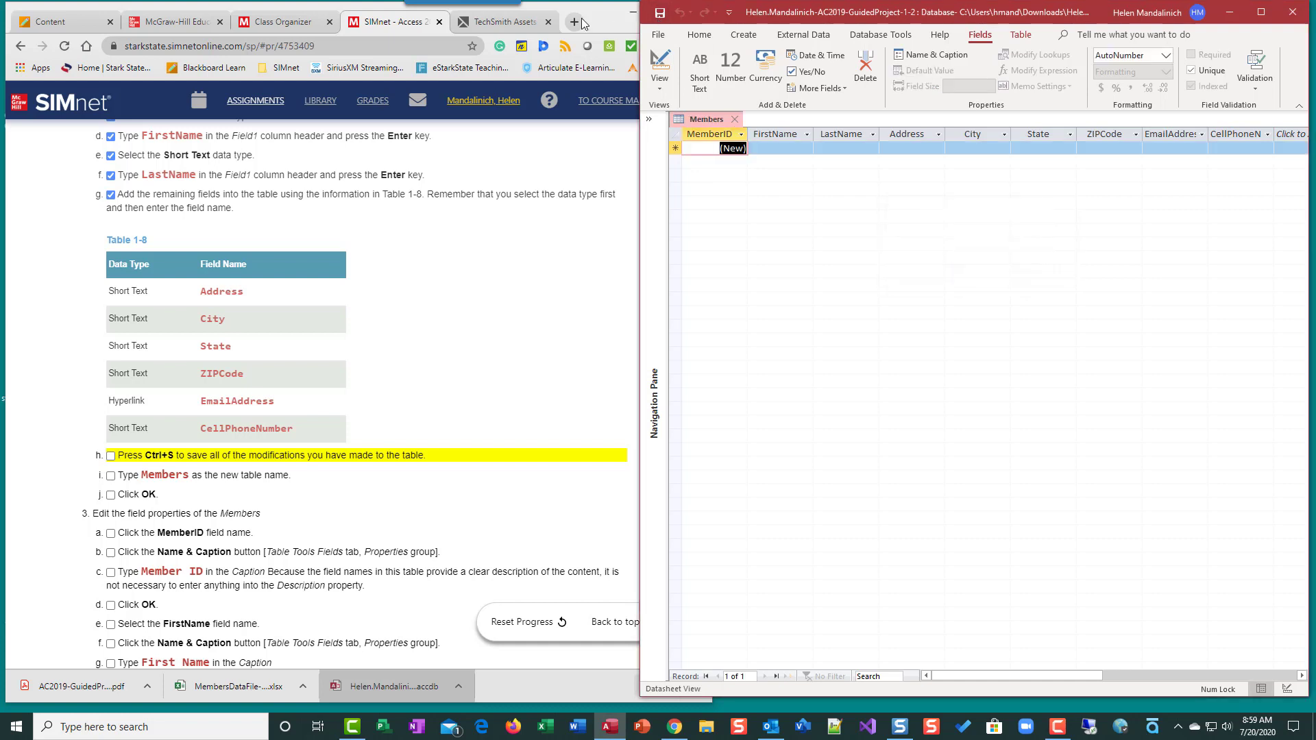
Check off steps 2h–2j in SIMnet and select the MemberID field
click(110, 456)
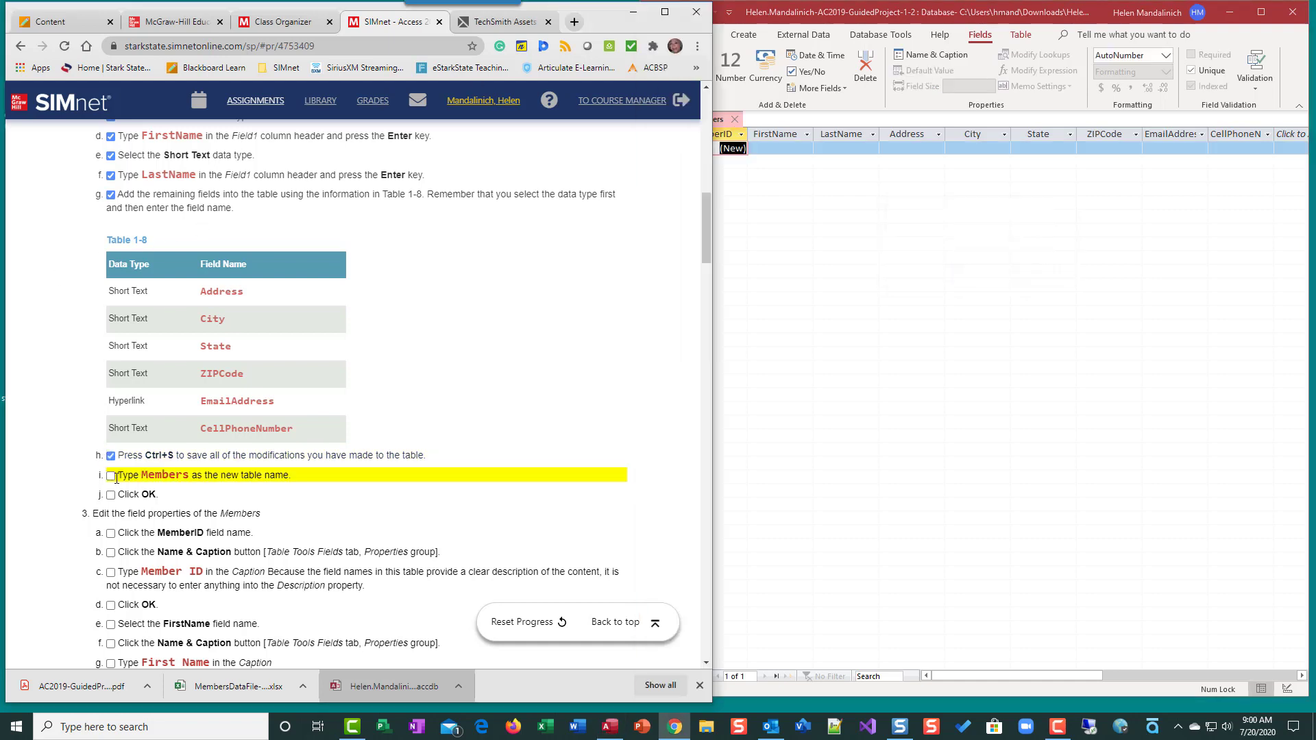
click(110, 476)
click(111, 495)
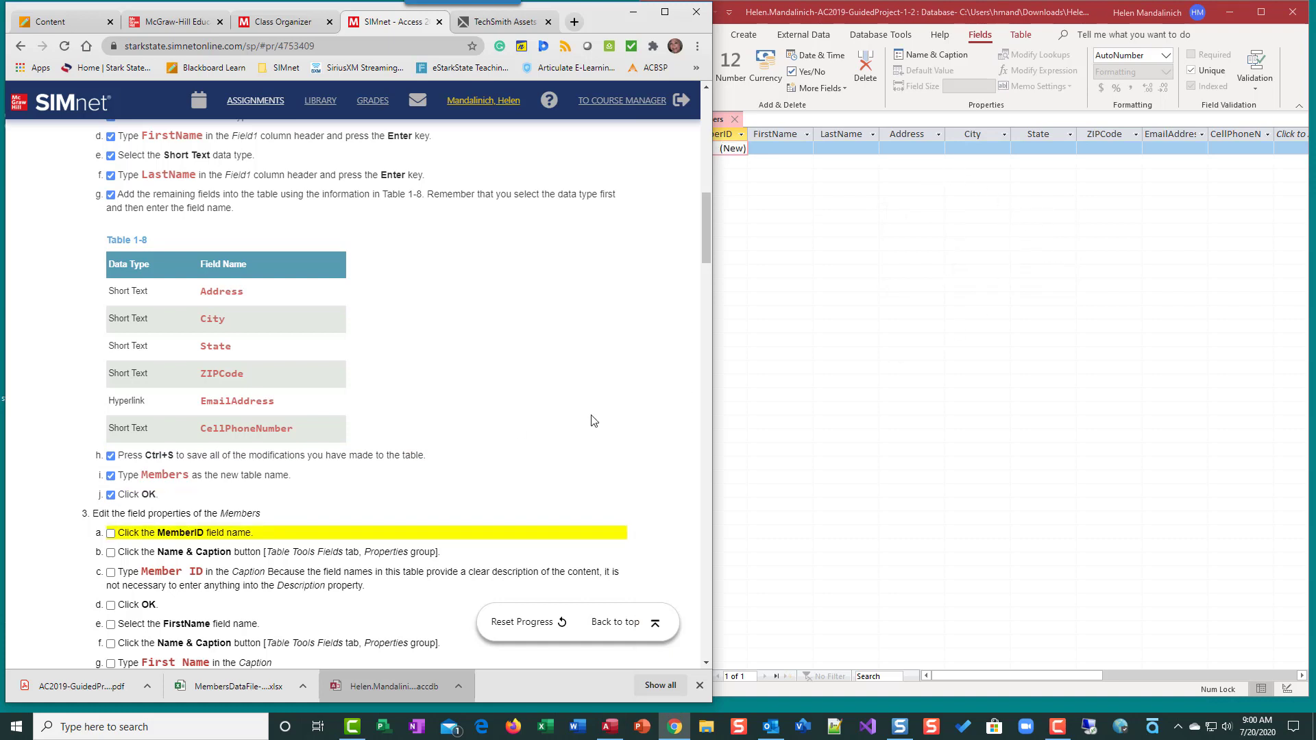
scroll(597, 468, down, 1)
scroll(597, 467, down, 2)
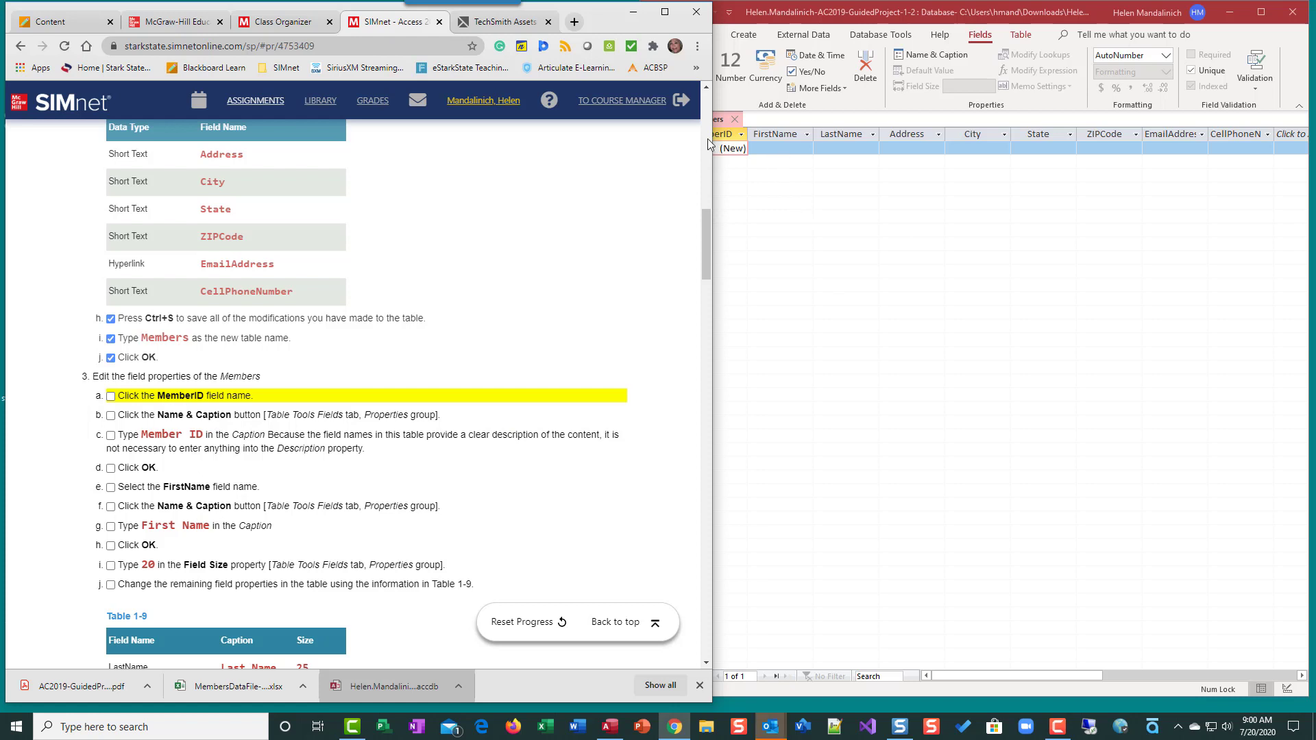
click(730, 136)
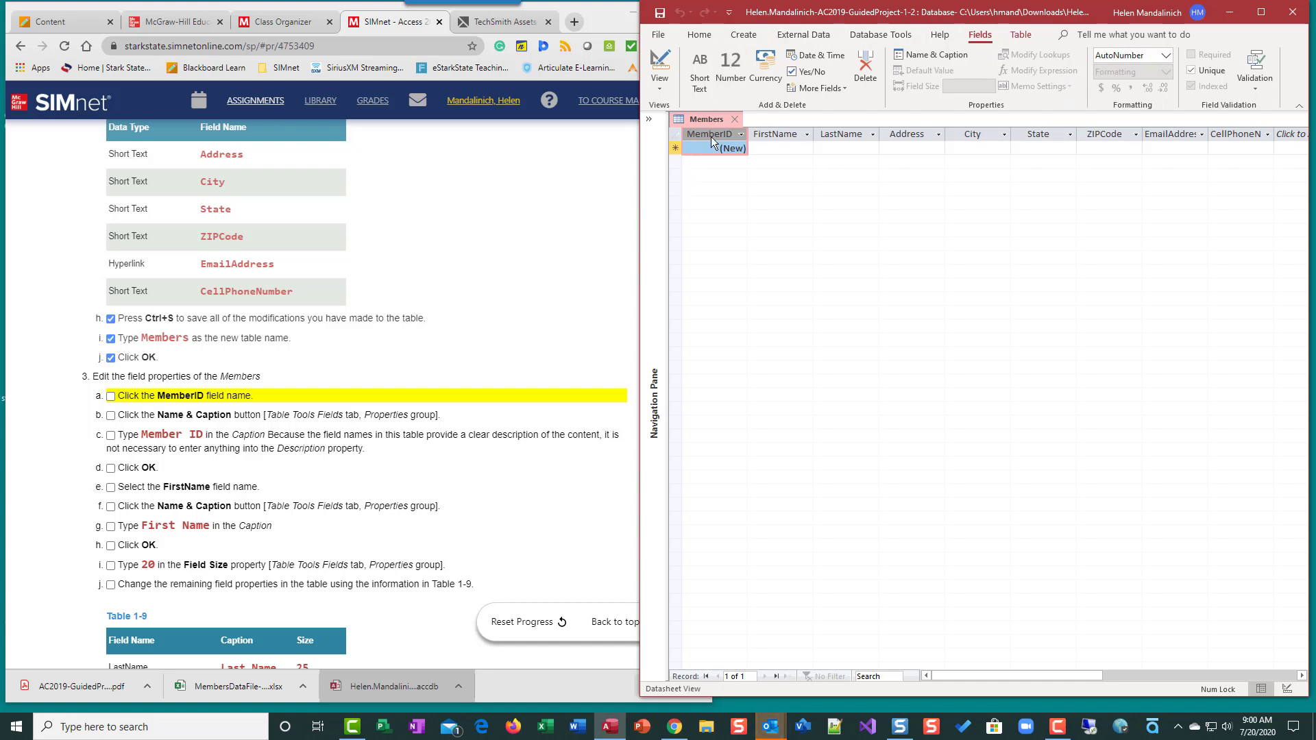
Enter the caption 'Member ID' for MemberID in Name & Caption and check off steps 3a–3d
click(922, 57)
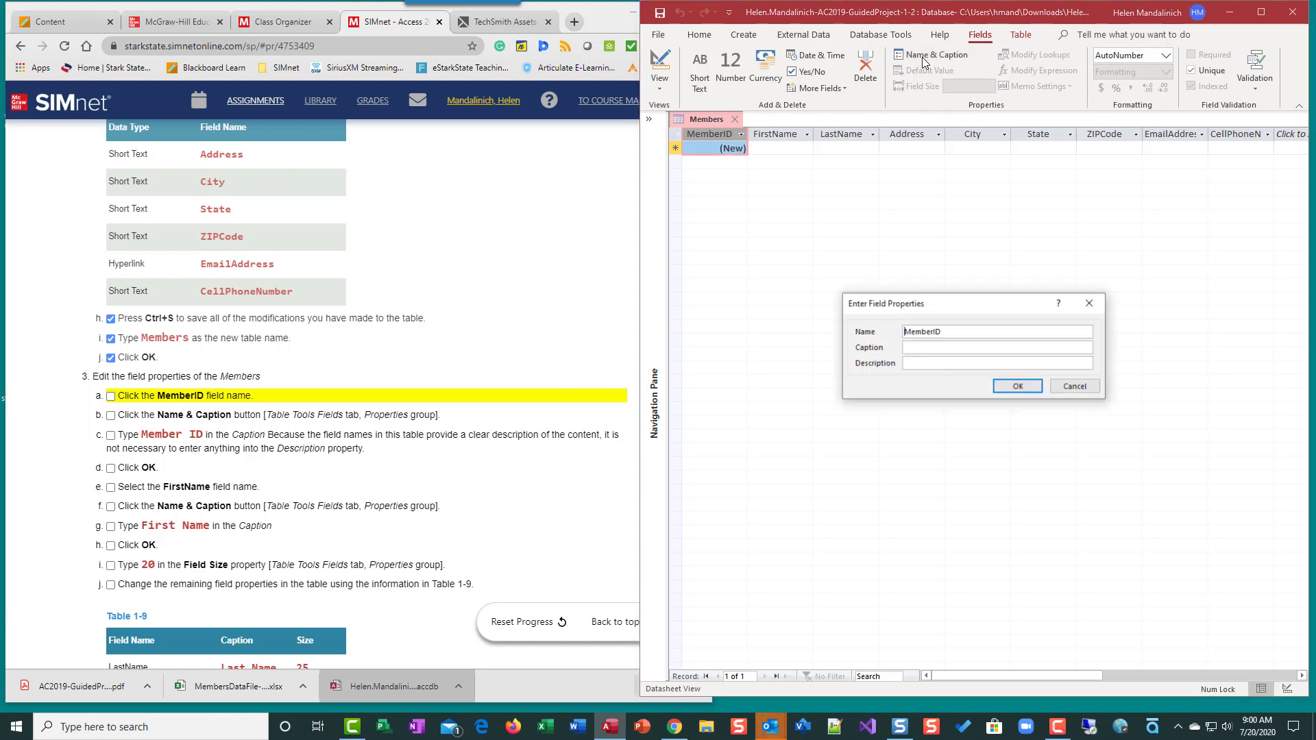
click(935, 346)
text(Member ID)
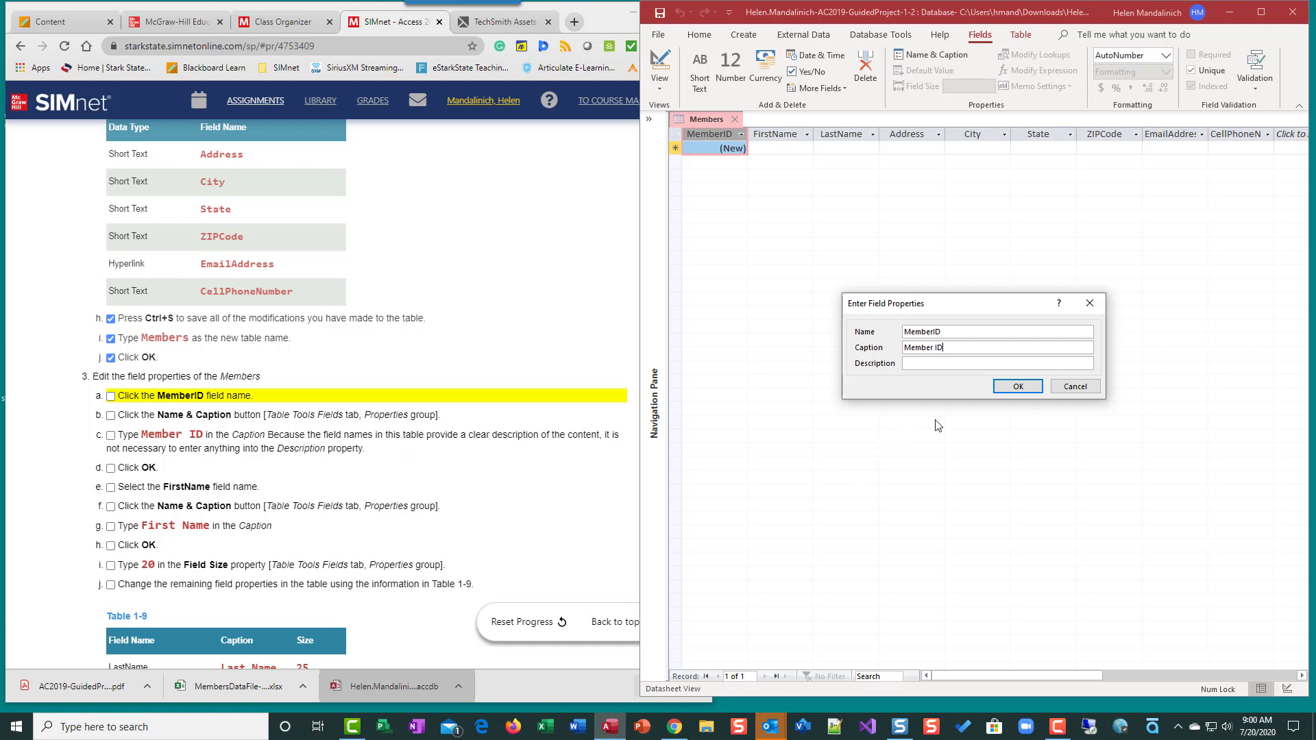
click(1019, 388)
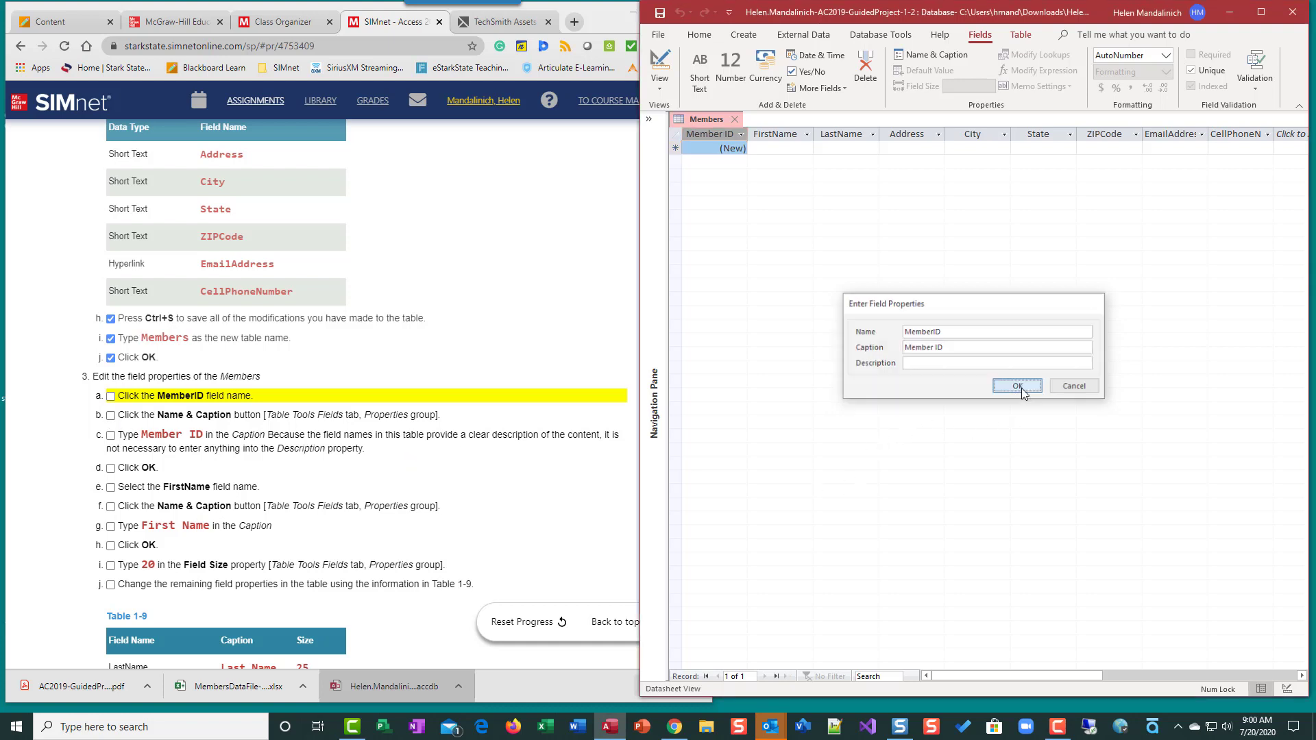
click(110, 397)
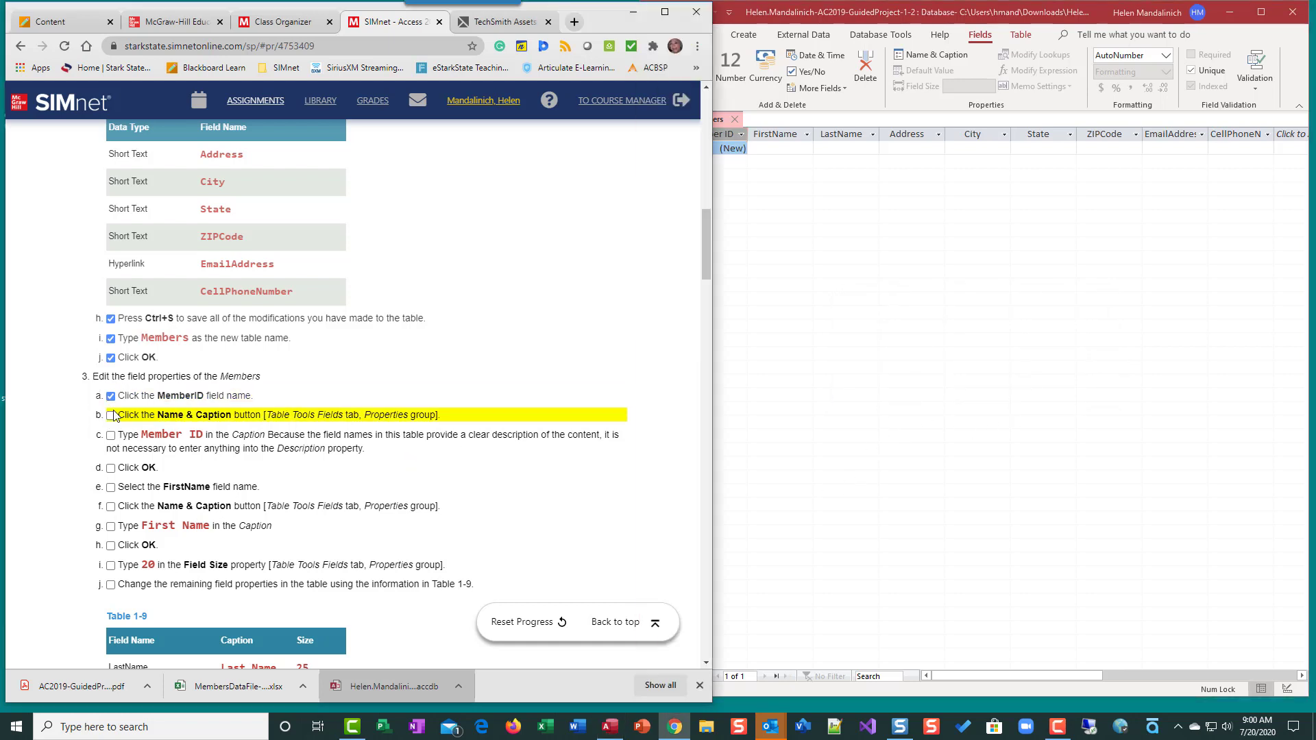
click(110, 416)
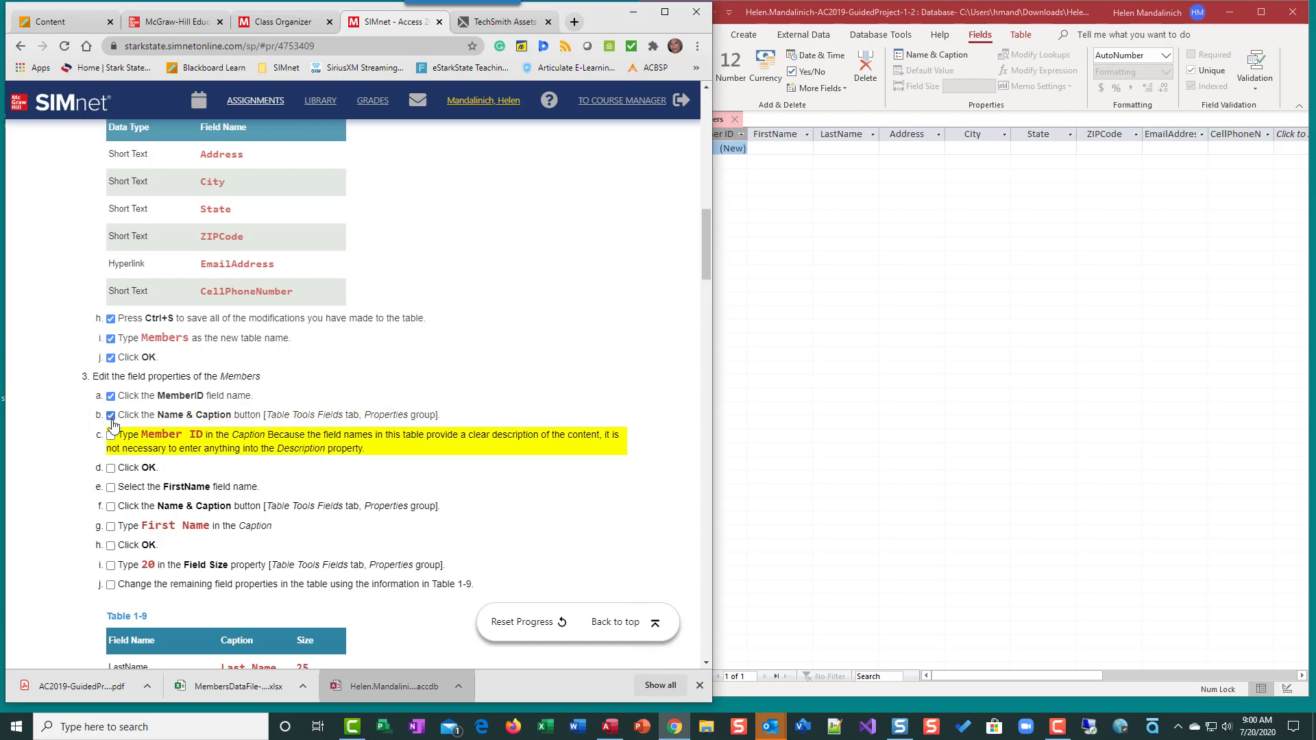
click(110, 435)
click(110, 468)
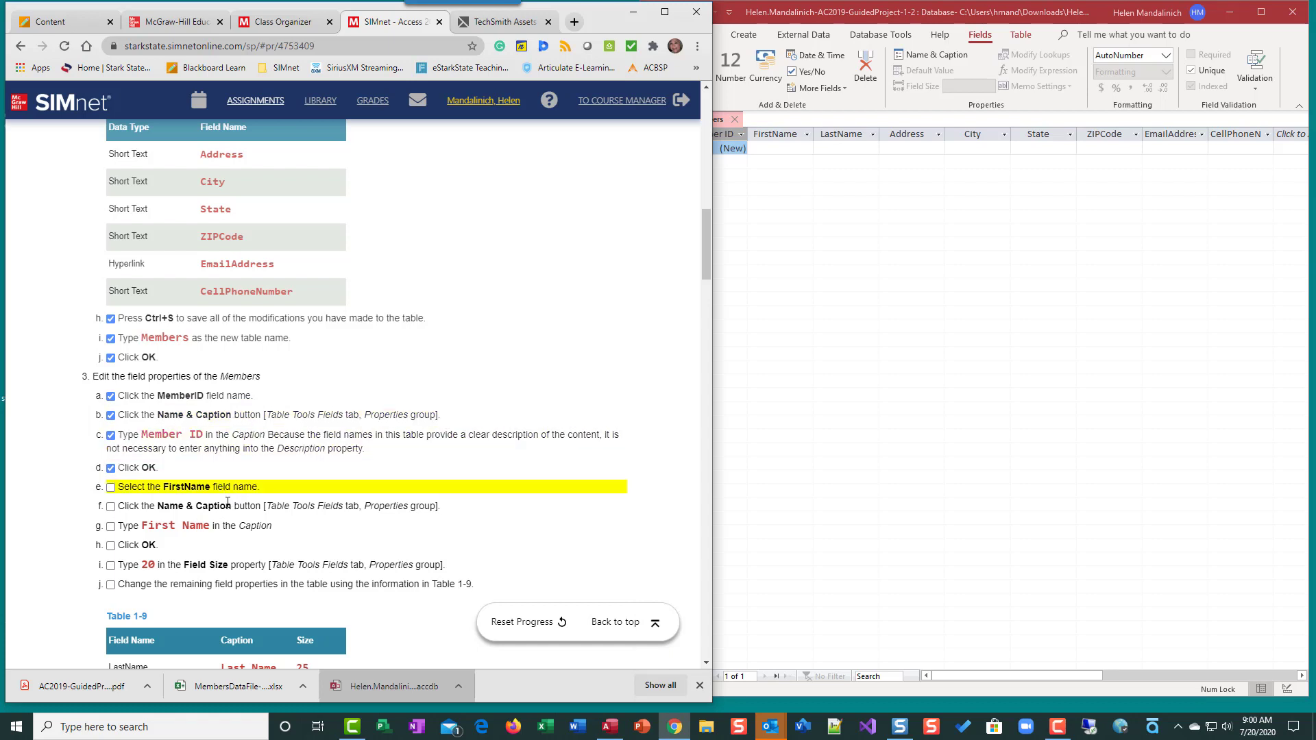
Give FirstName the caption 'First Name' and a field size of 20
click(795, 135)
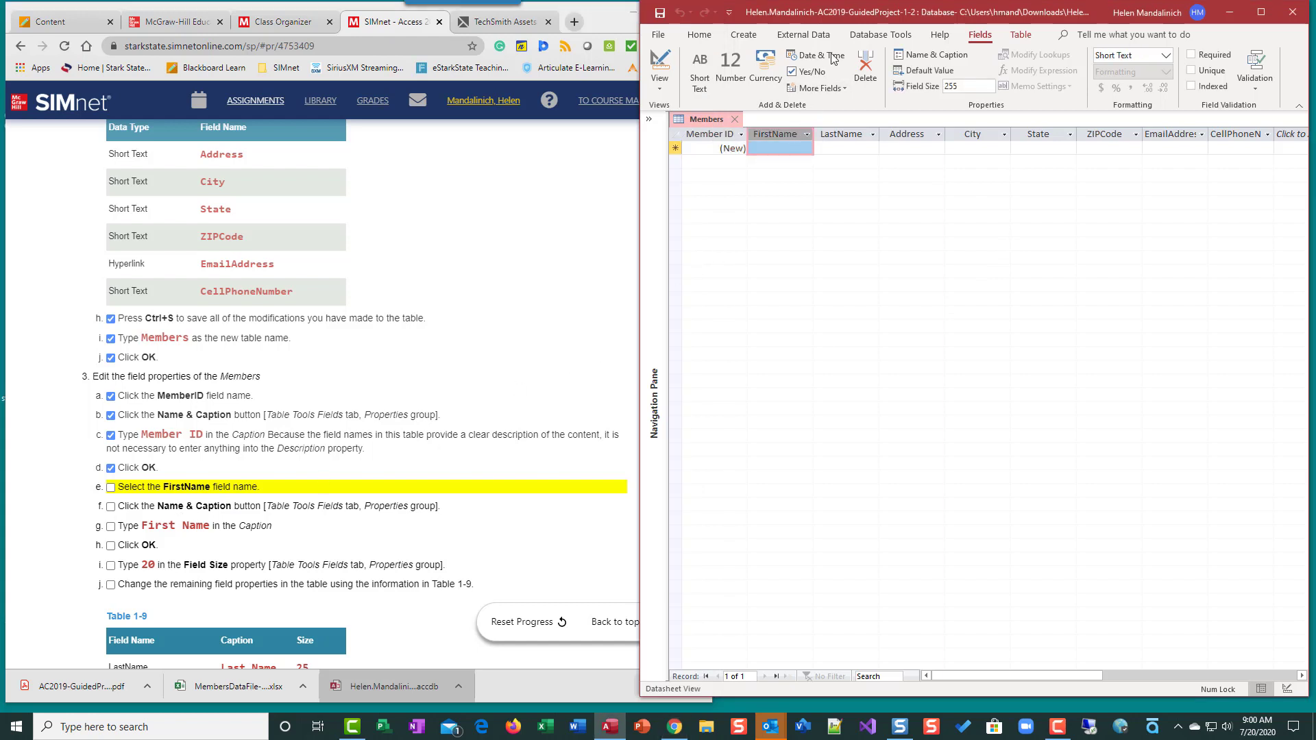
click(952, 55)
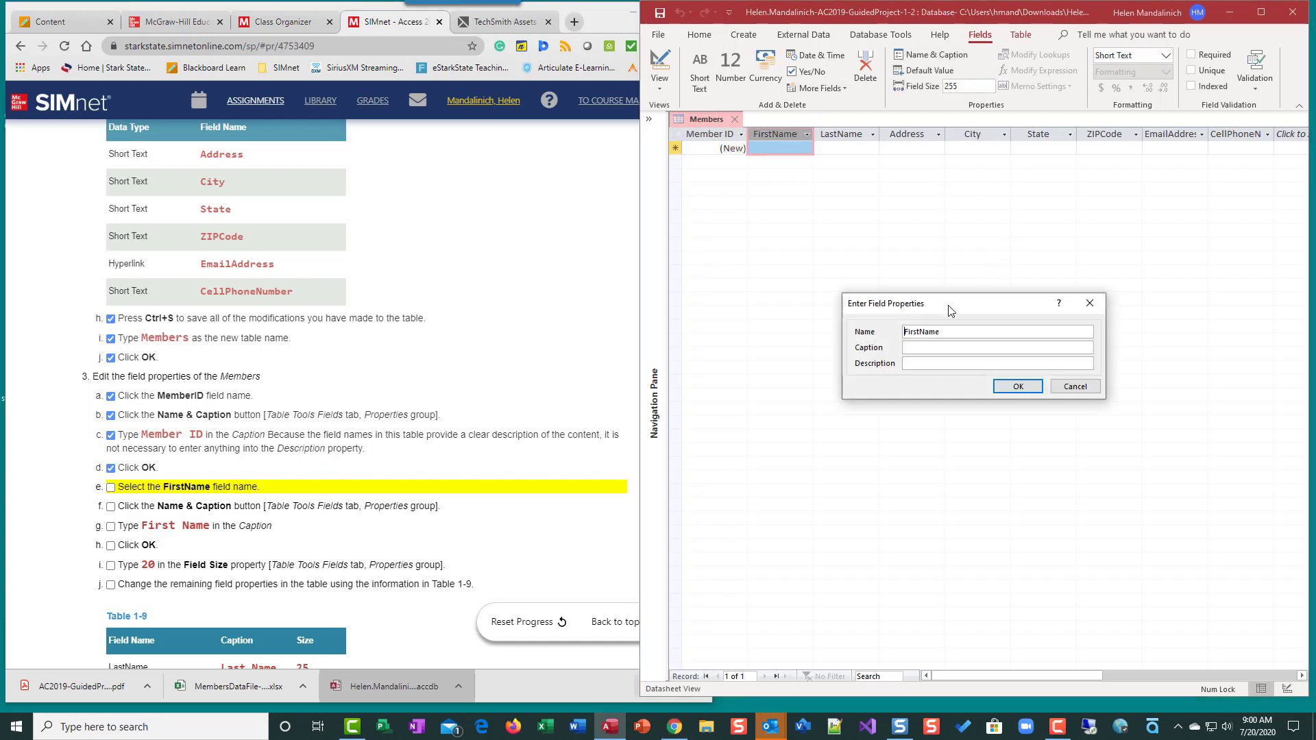
click(938, 348)
text(First Name)
click(1024, 392)
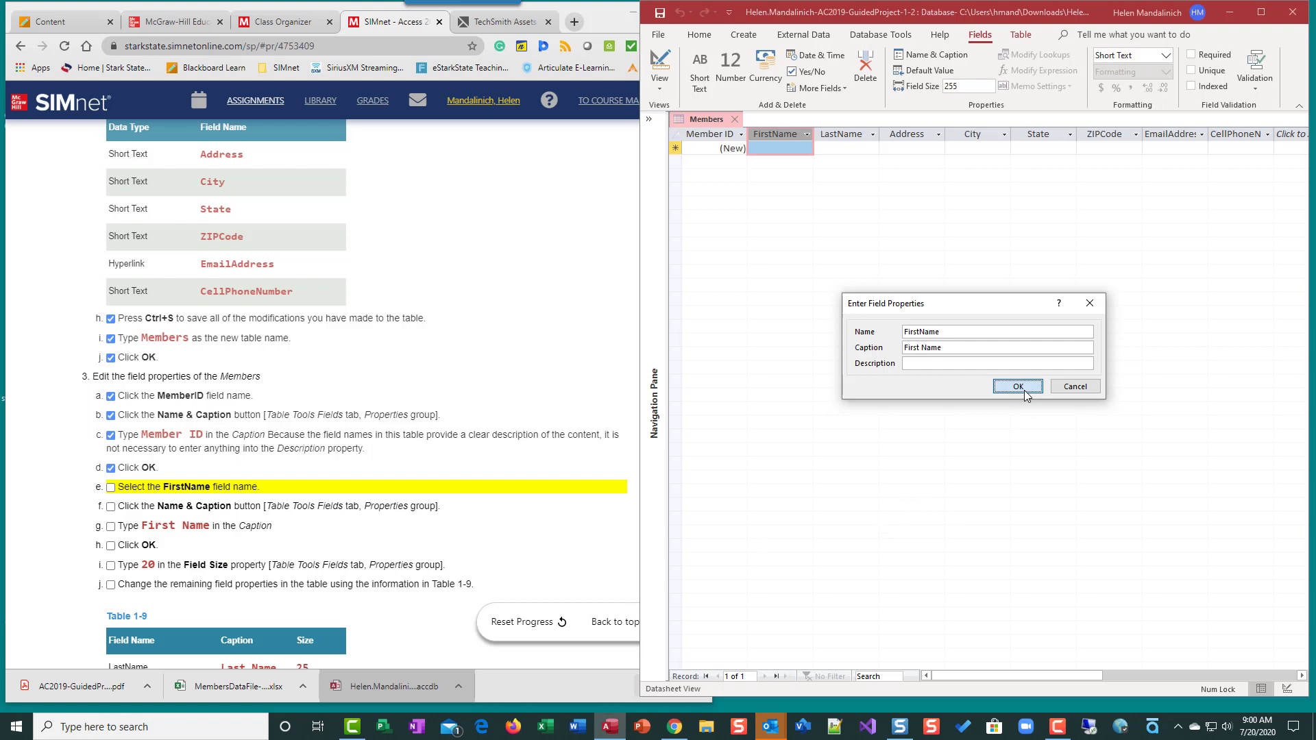
click(966, 87)
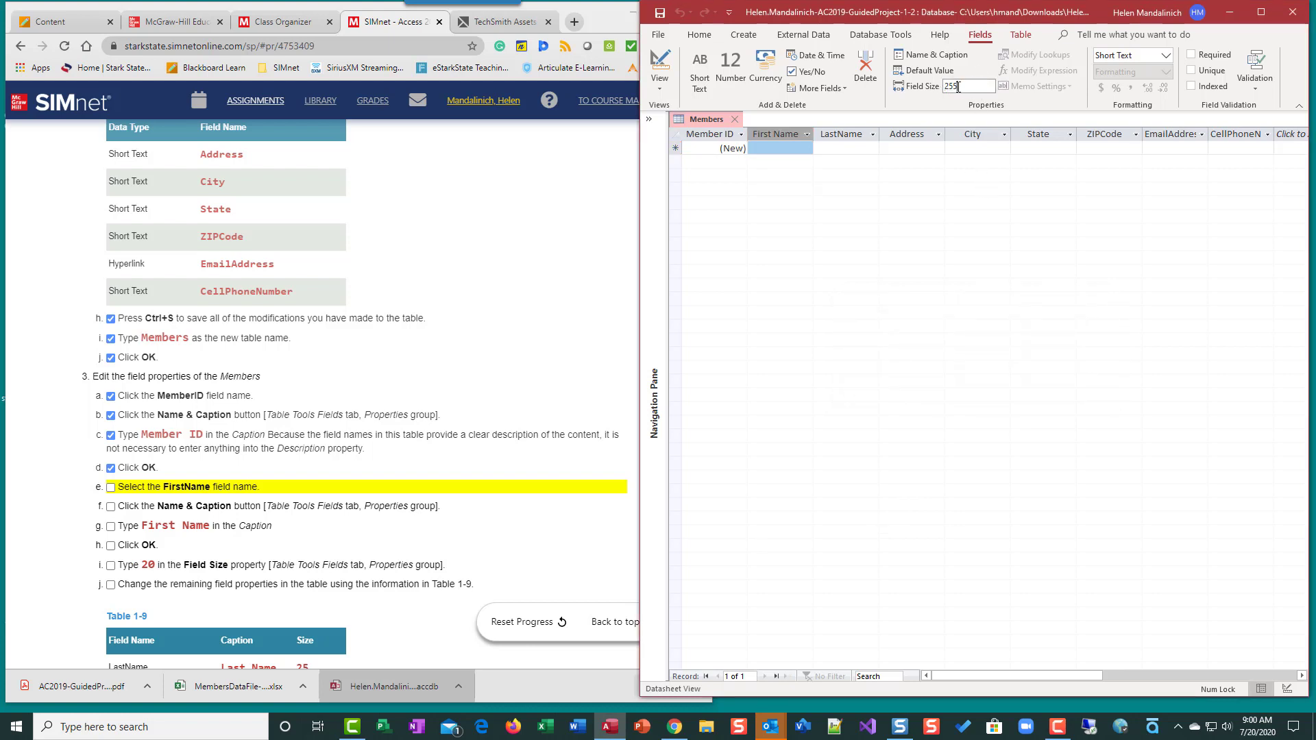
double_click(958, 87)
text(20)
Check off steps 3e–3j in SIMnet and select the LastName field
click(110, 488)
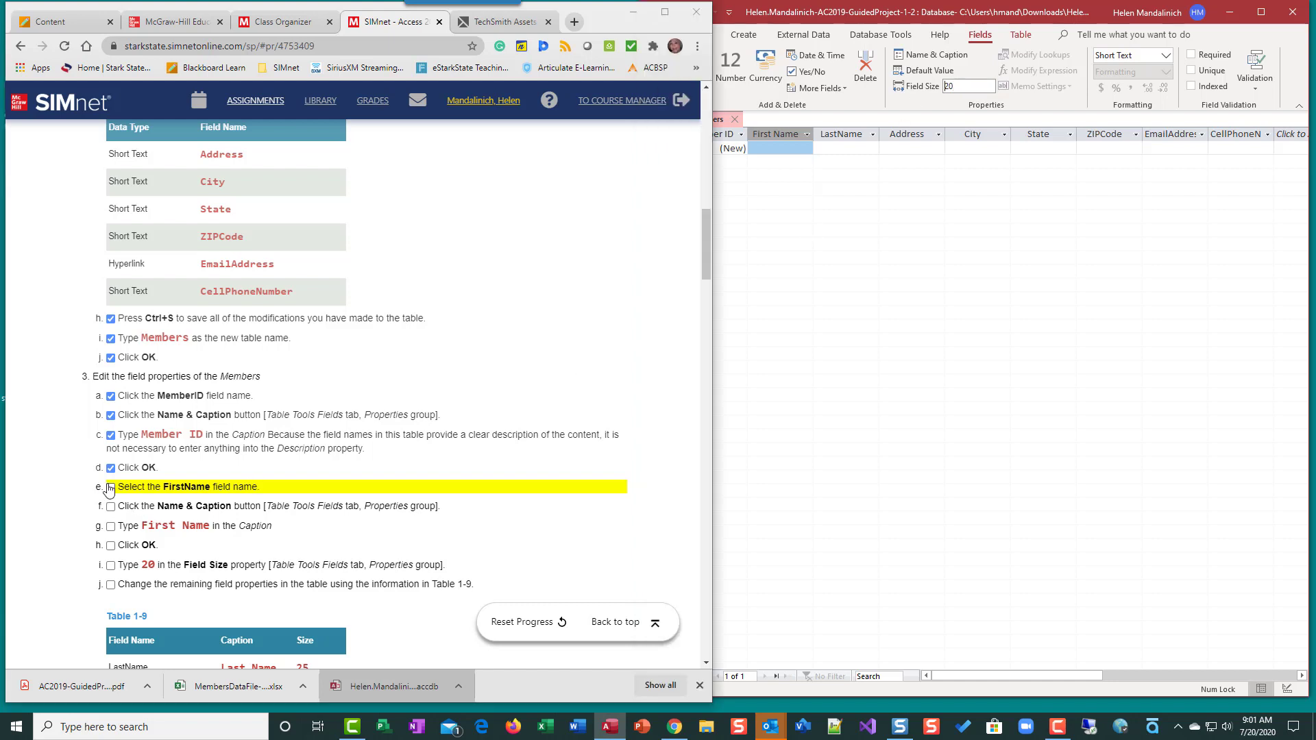
click(111, 507)
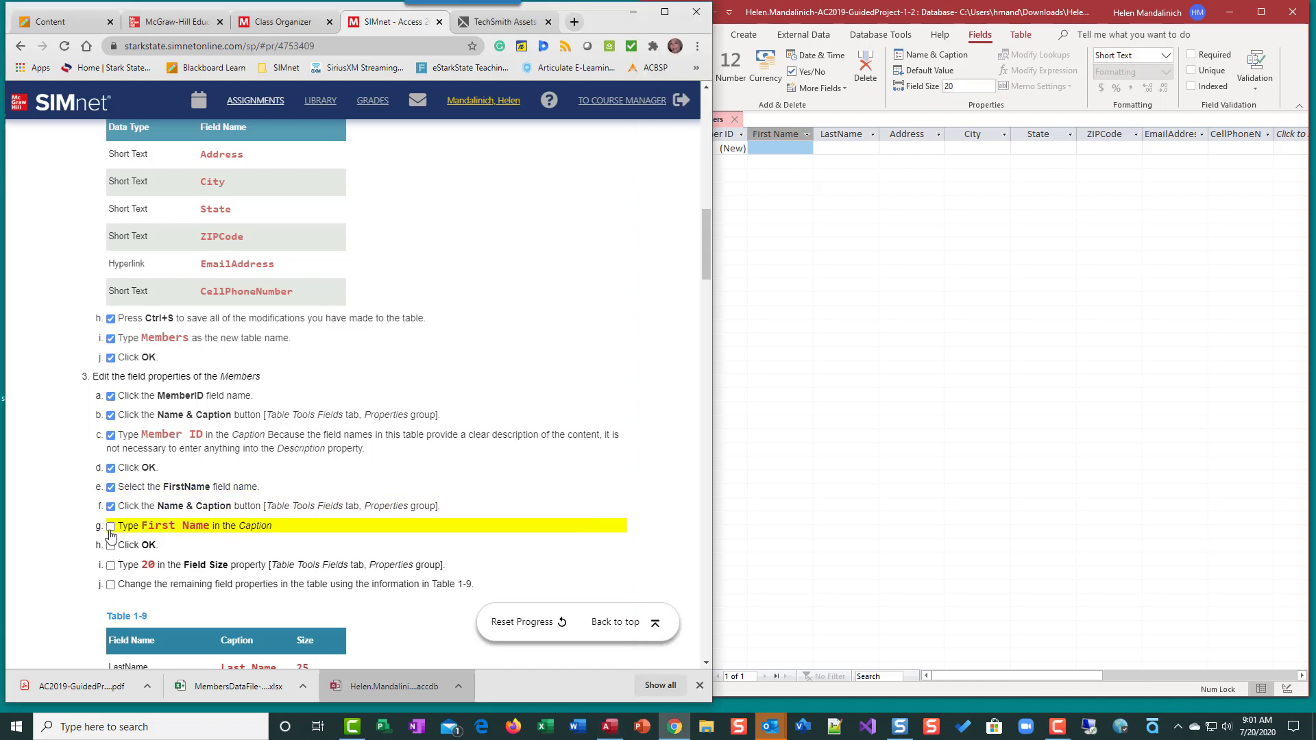
click(111, 527)
click(110, 547)
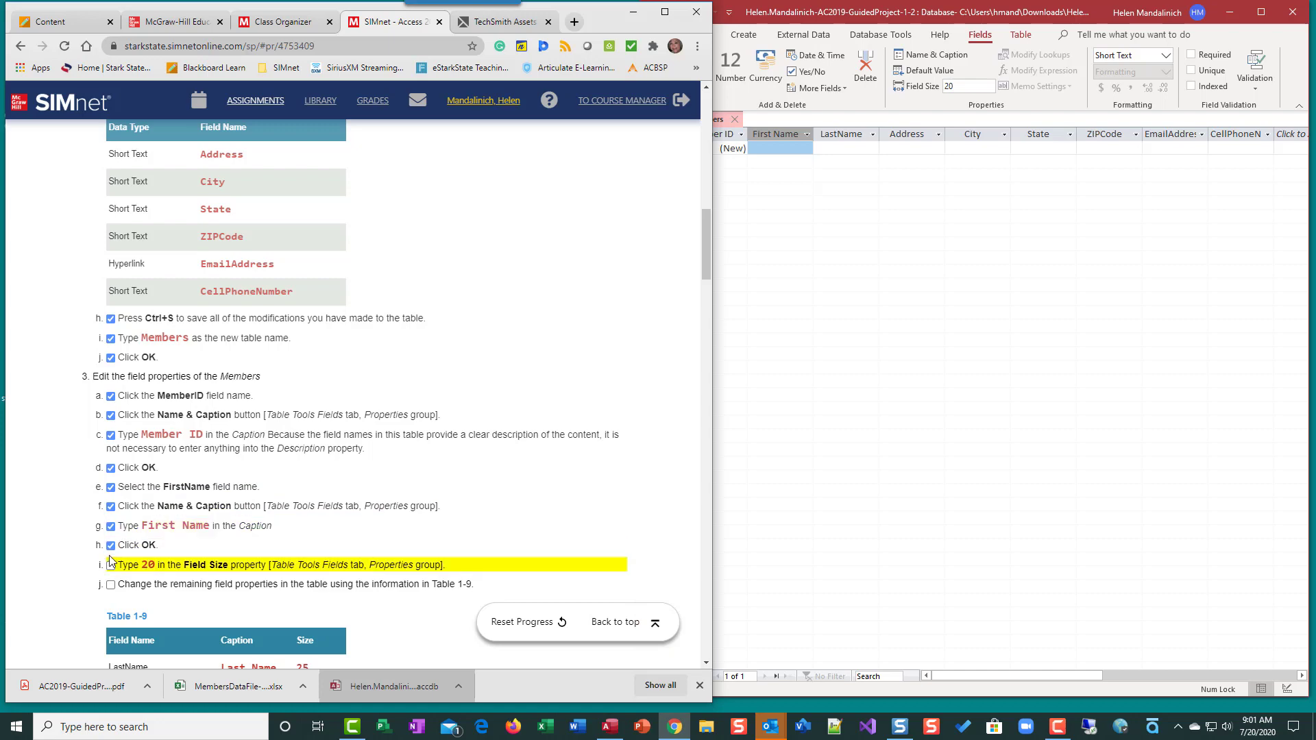
click(110, 566)
scroll(435, 508, down, 6)
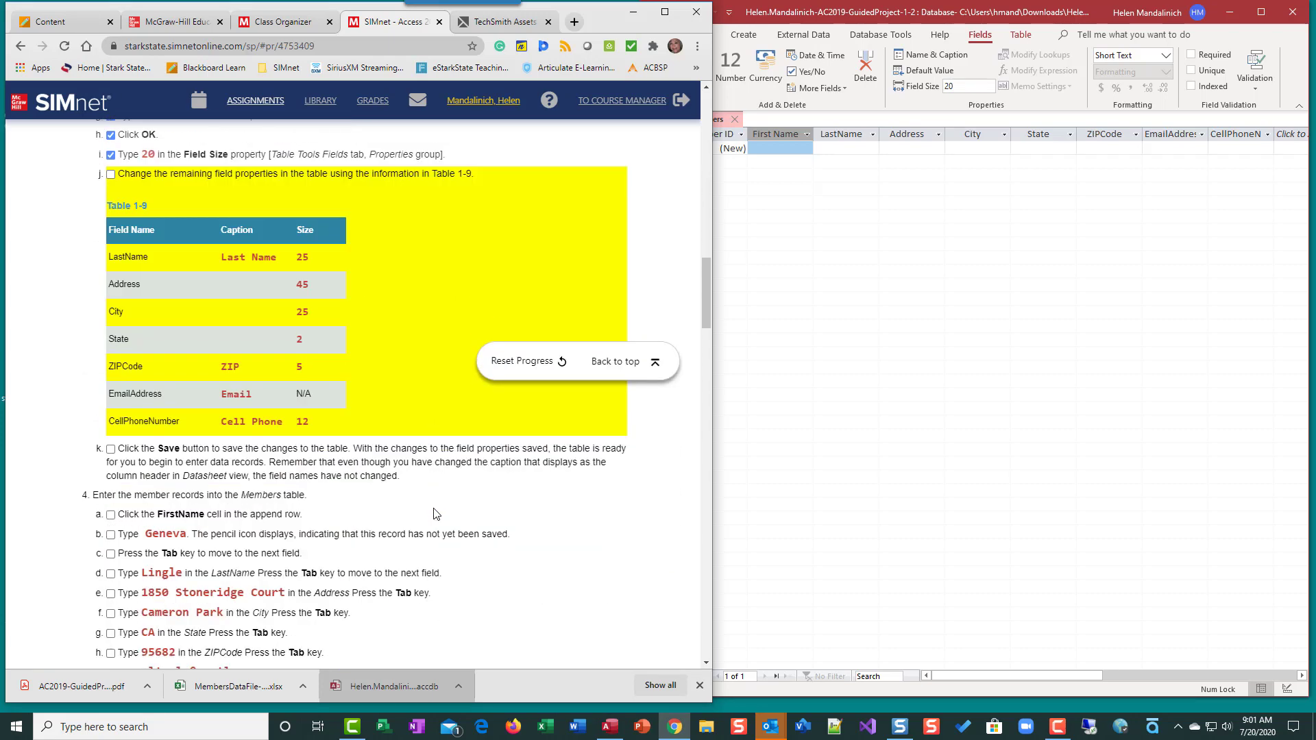
click(112, 175)
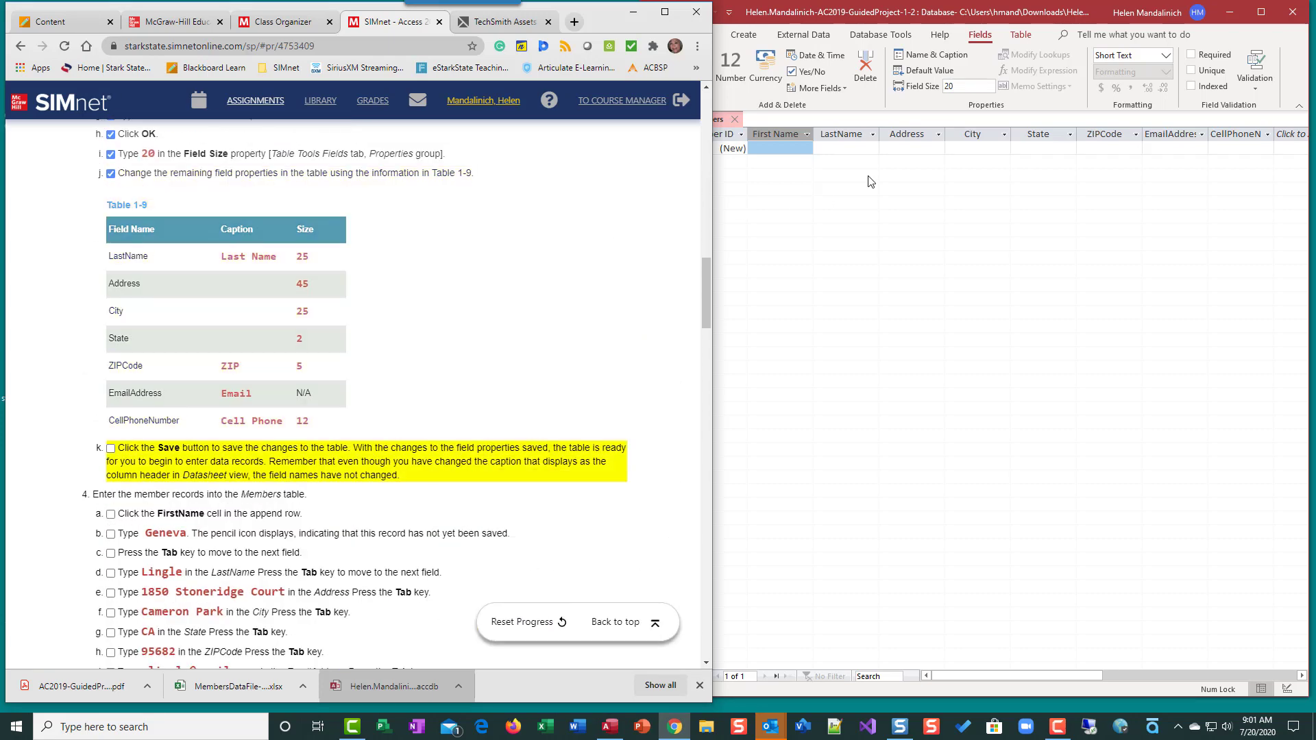
click(860, 139)
click(860, 139)
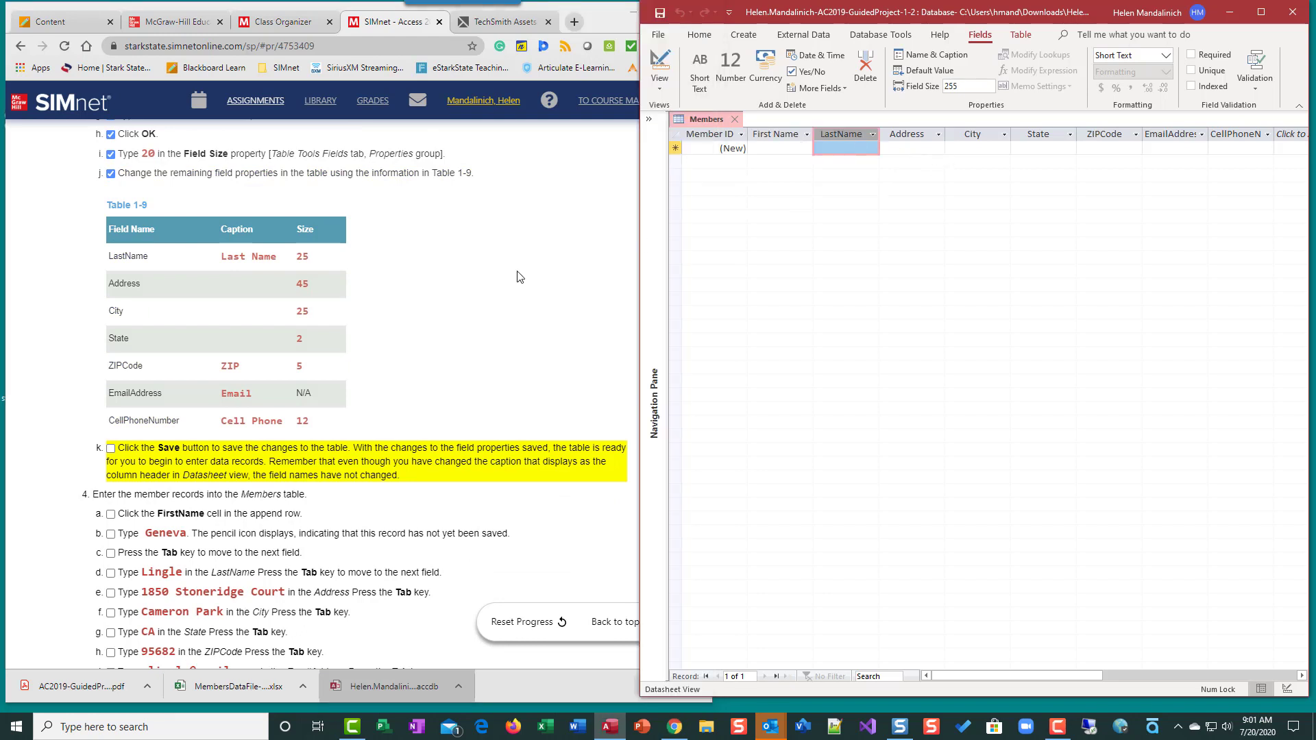
Enter the caption 'Last Name' for LastName, change its field size from 255 to 25, then select Address
click(932, 56)
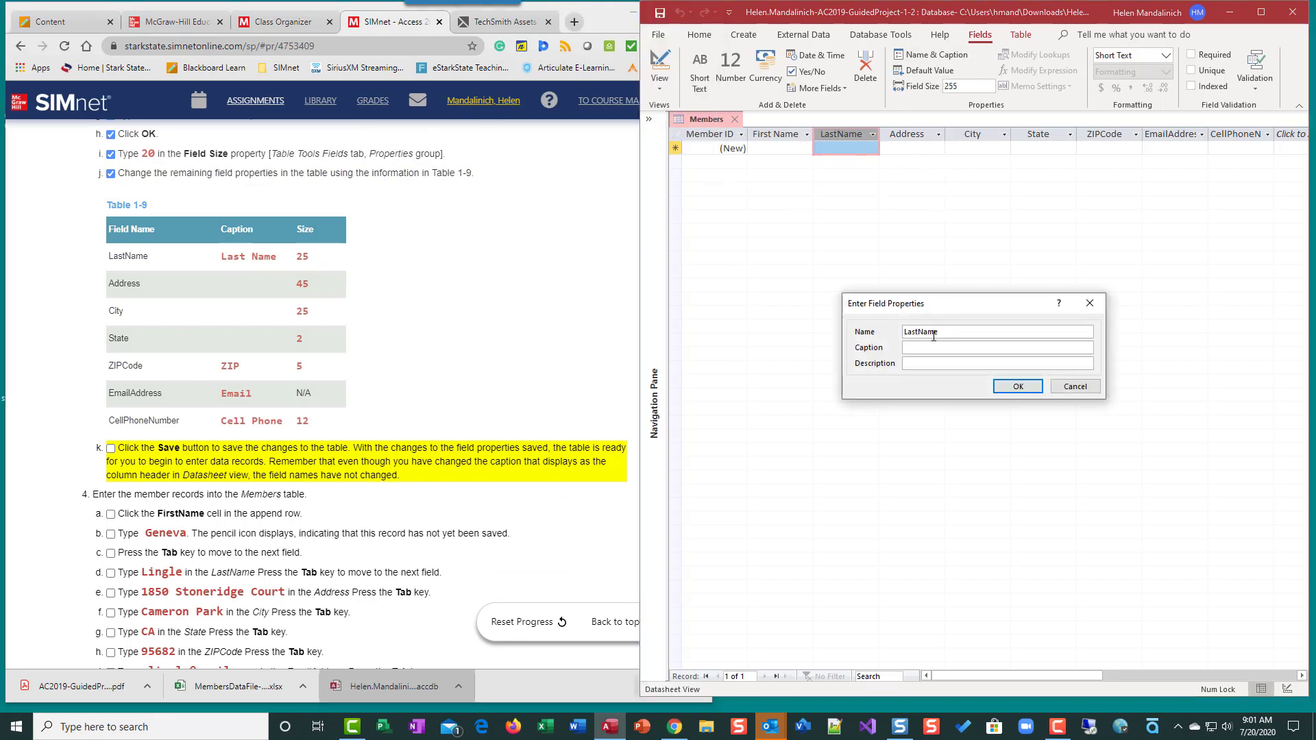
text(Last Name)
click(1017, 385)
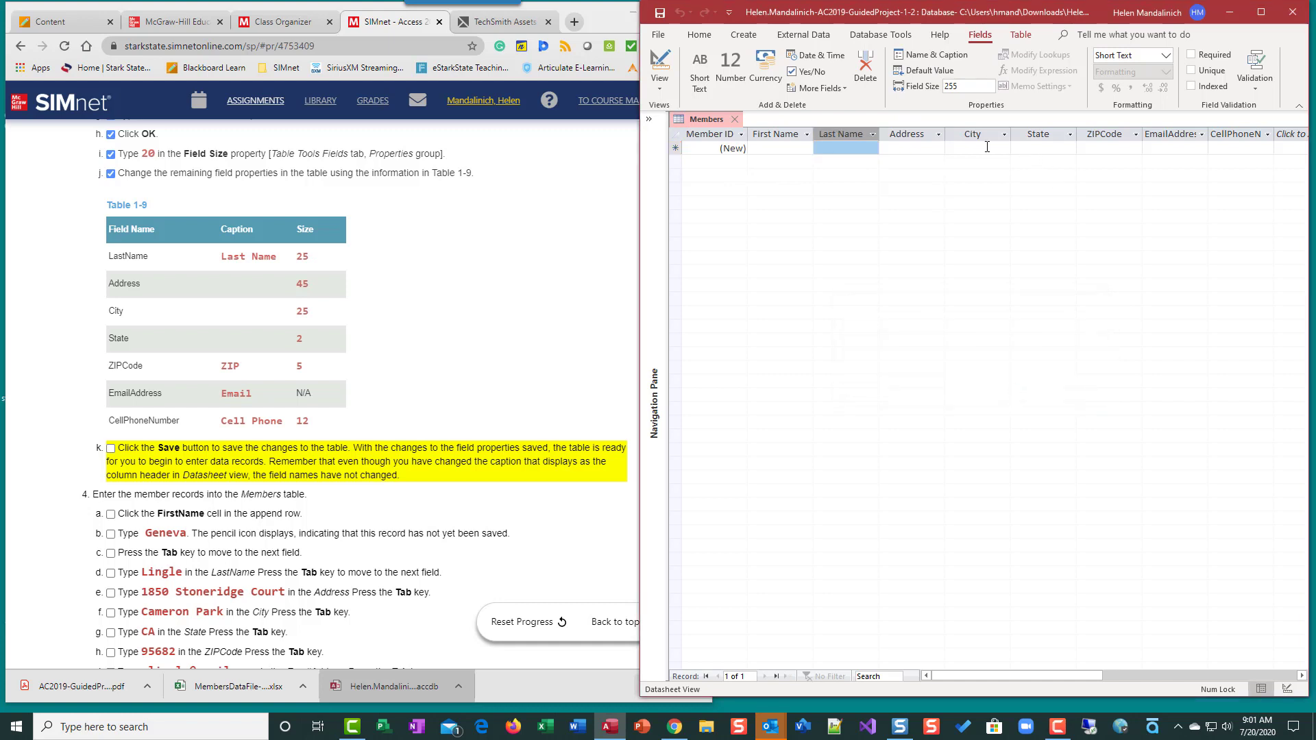
double_click(964, 87)
key(BackSpace)
text(25)
key(Return)
click(917, 130)
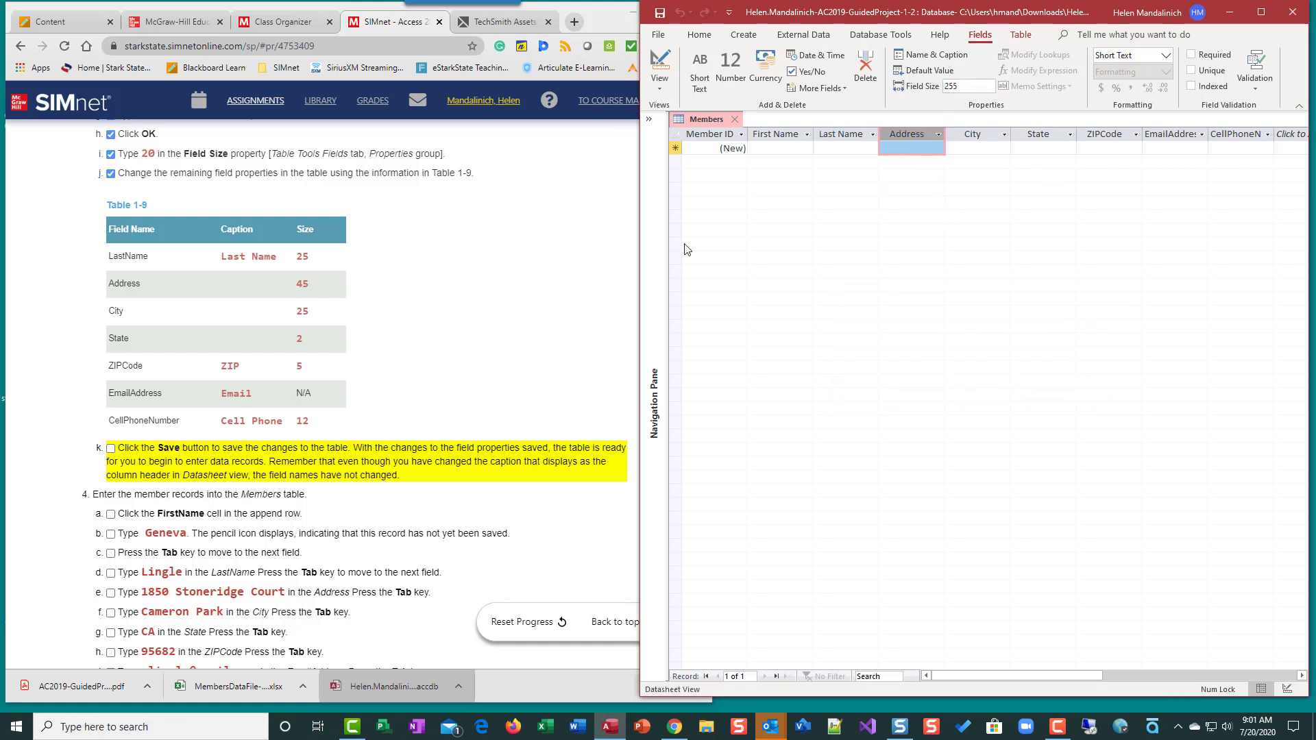
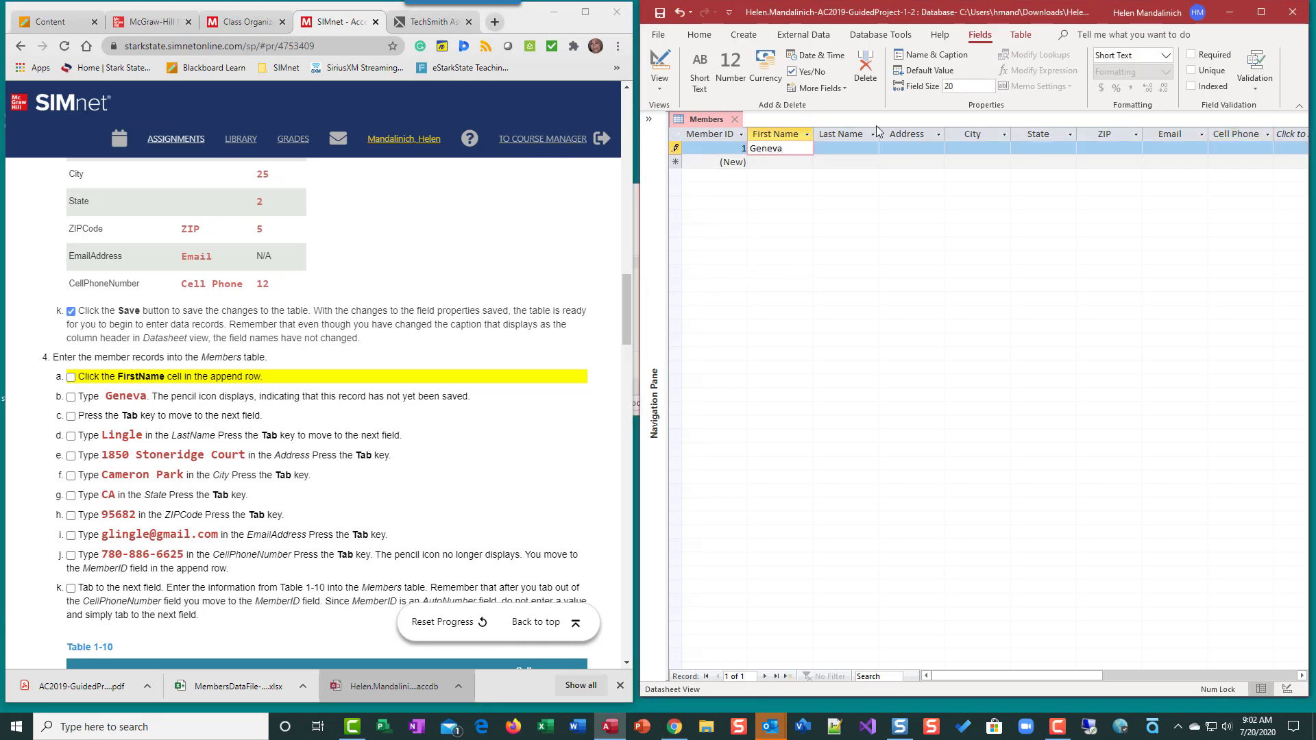
Enter the first member's first name, last name and street address, fixing typos in the street
key(Tab)
key(Tab)
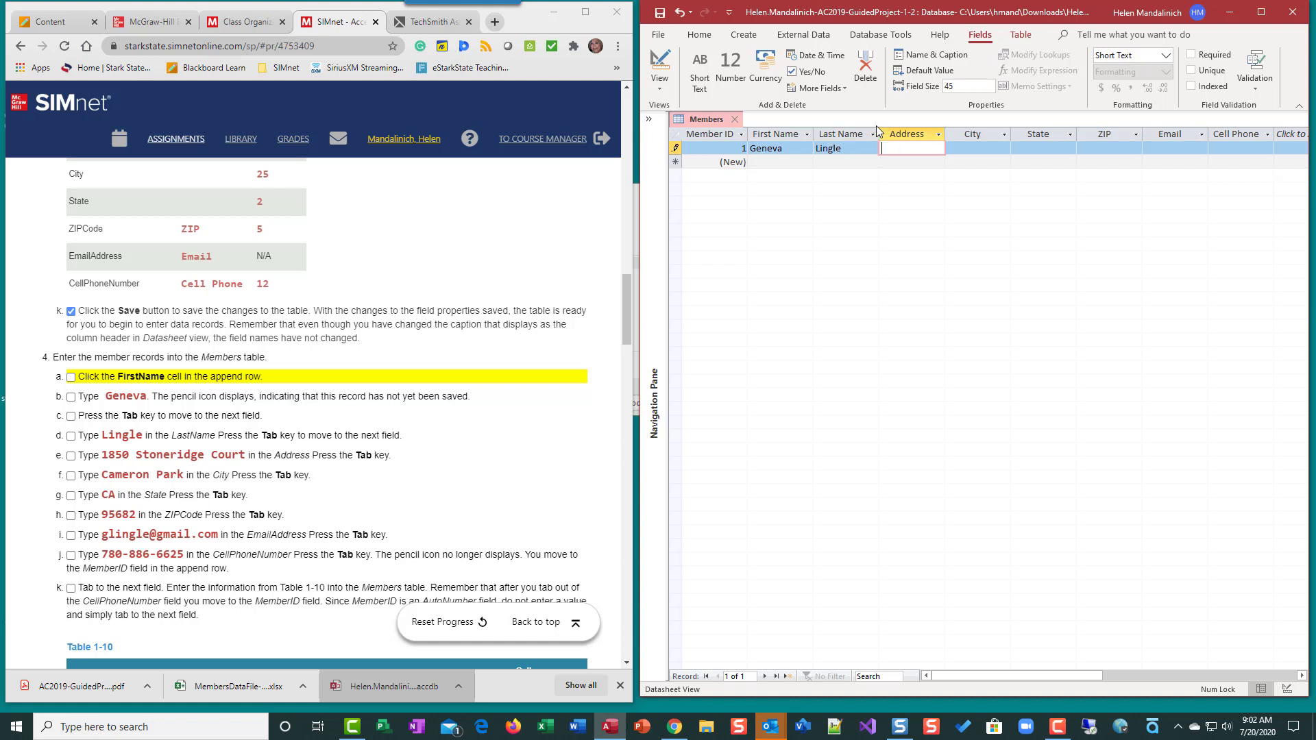
key(Tab)
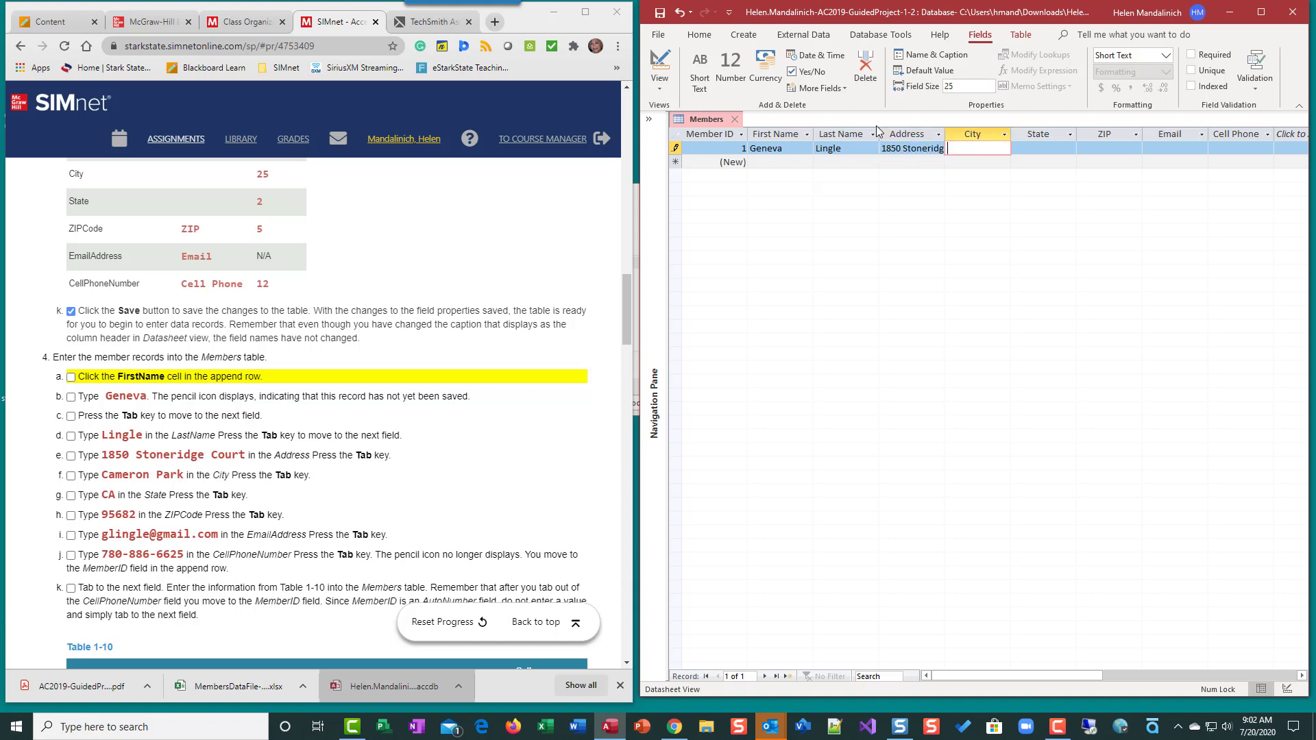
key(shift+Tab)
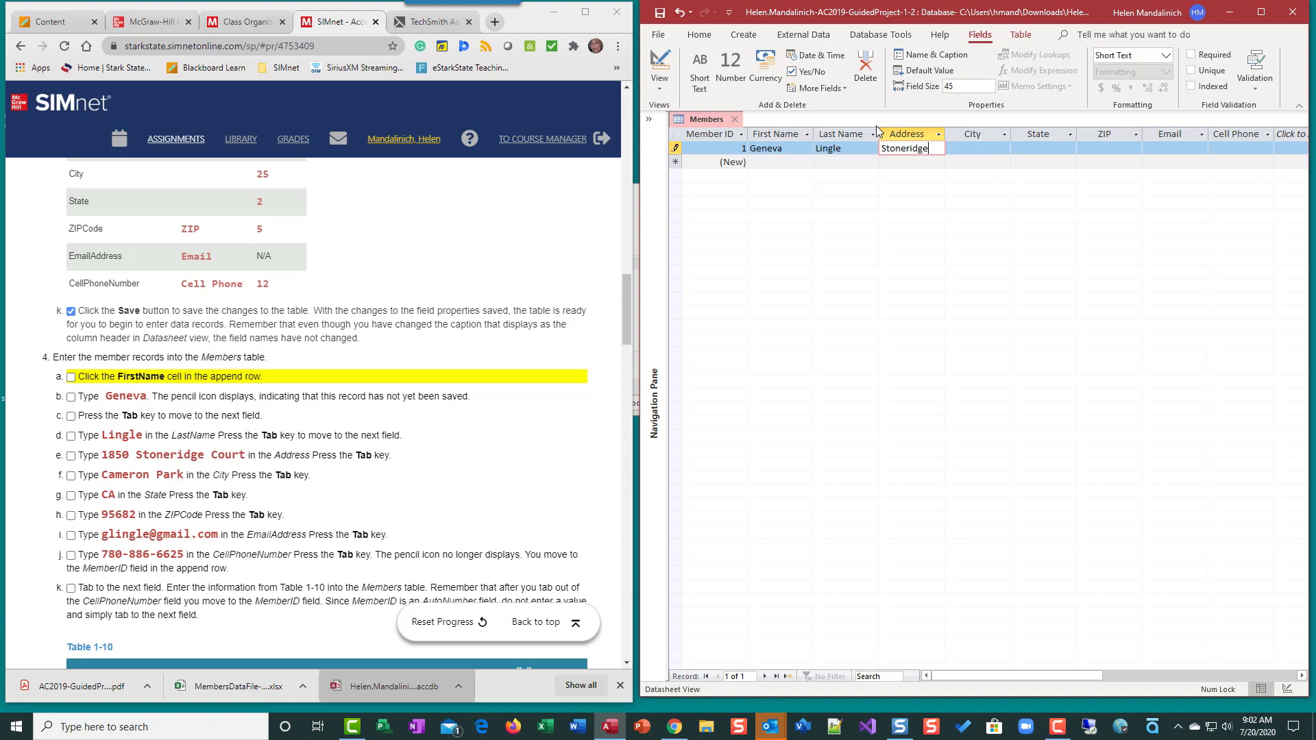
key(Tab)
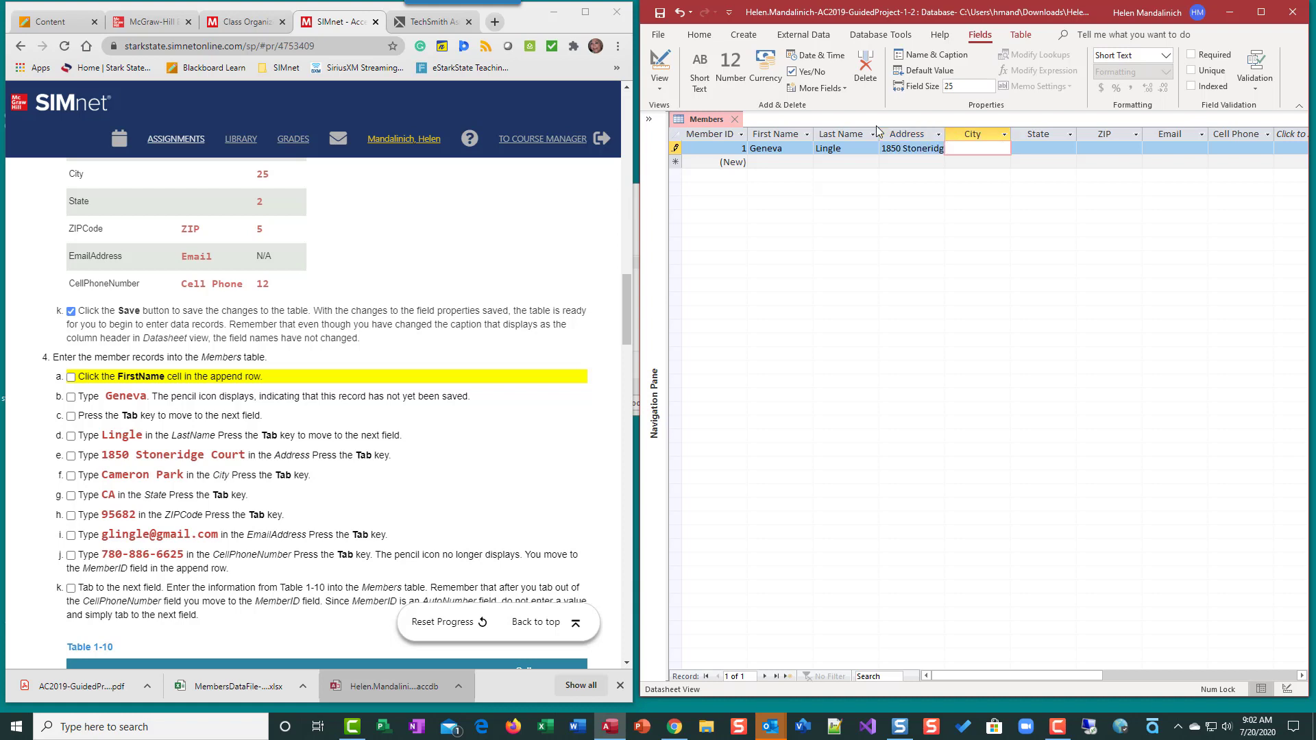
Fill in the city, skip State and ZIP, add e-mail and cell phone, and save the record
text(Cameron Park)
key(Tab)
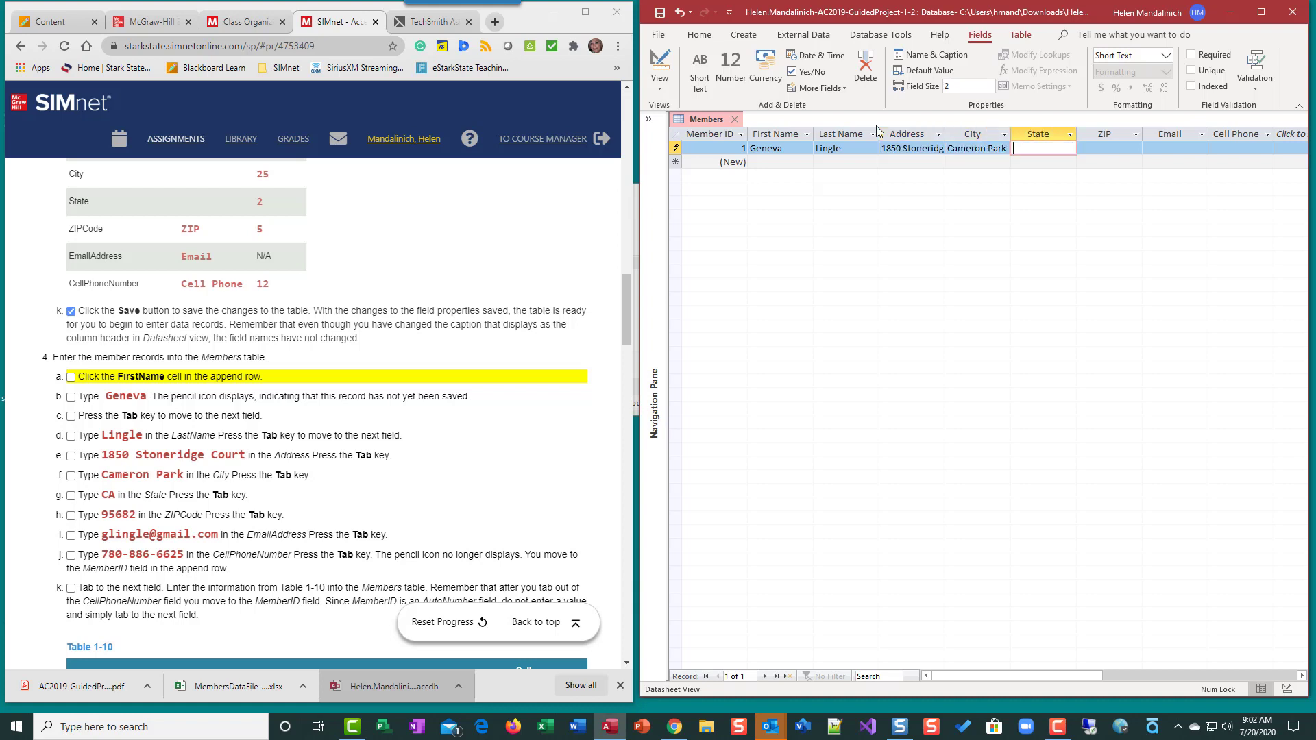
key(Tab)
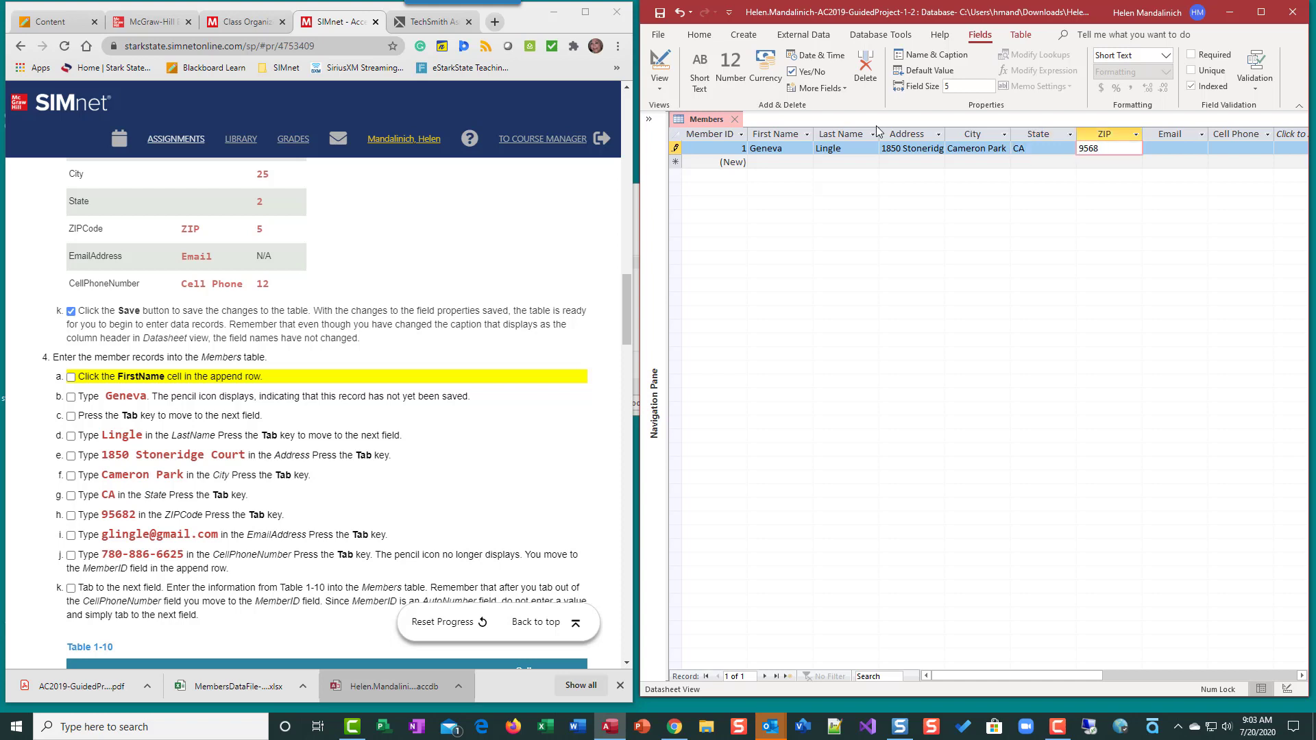
key(Tab)
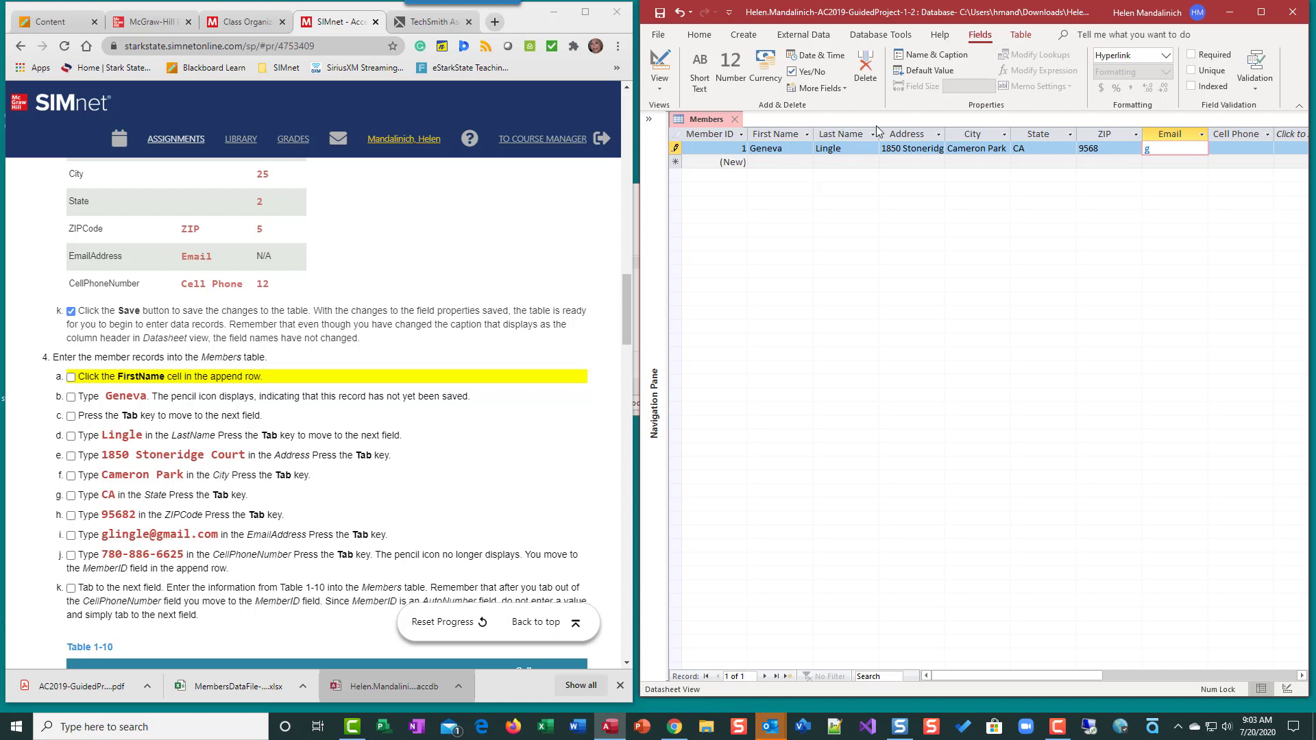
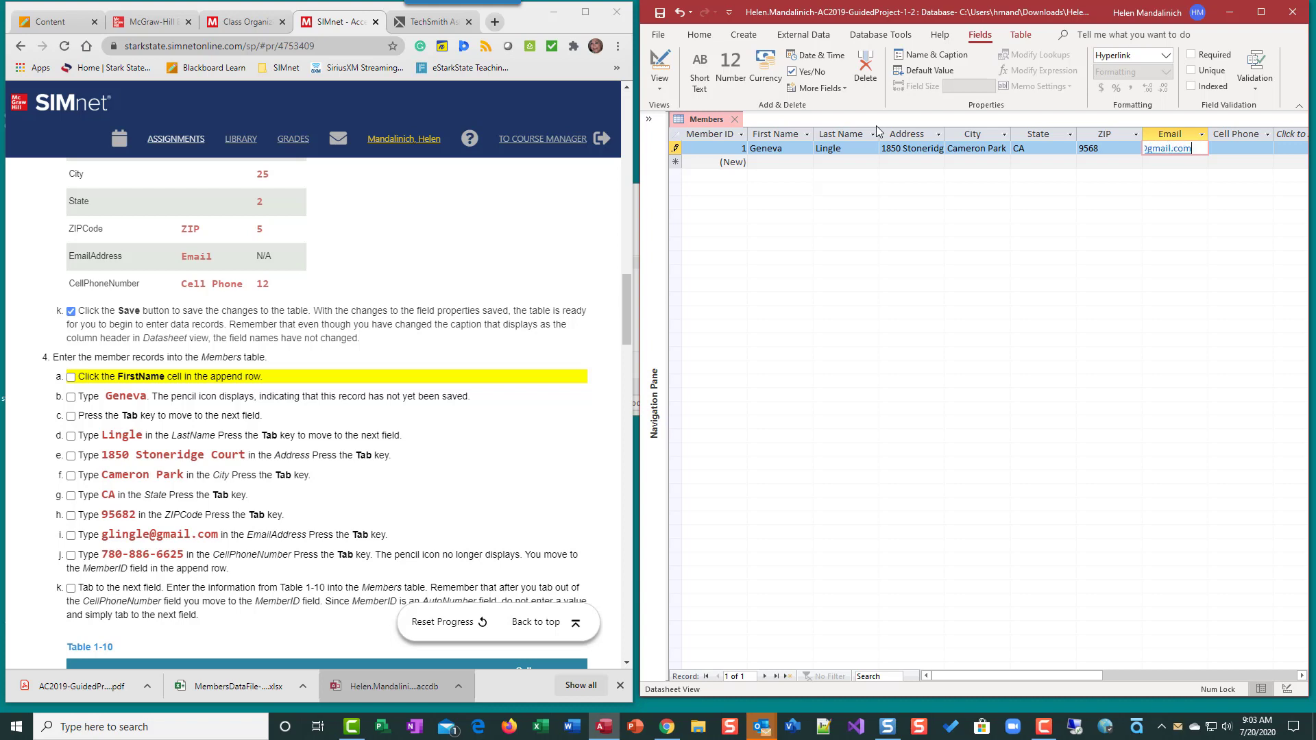
key(Tab)
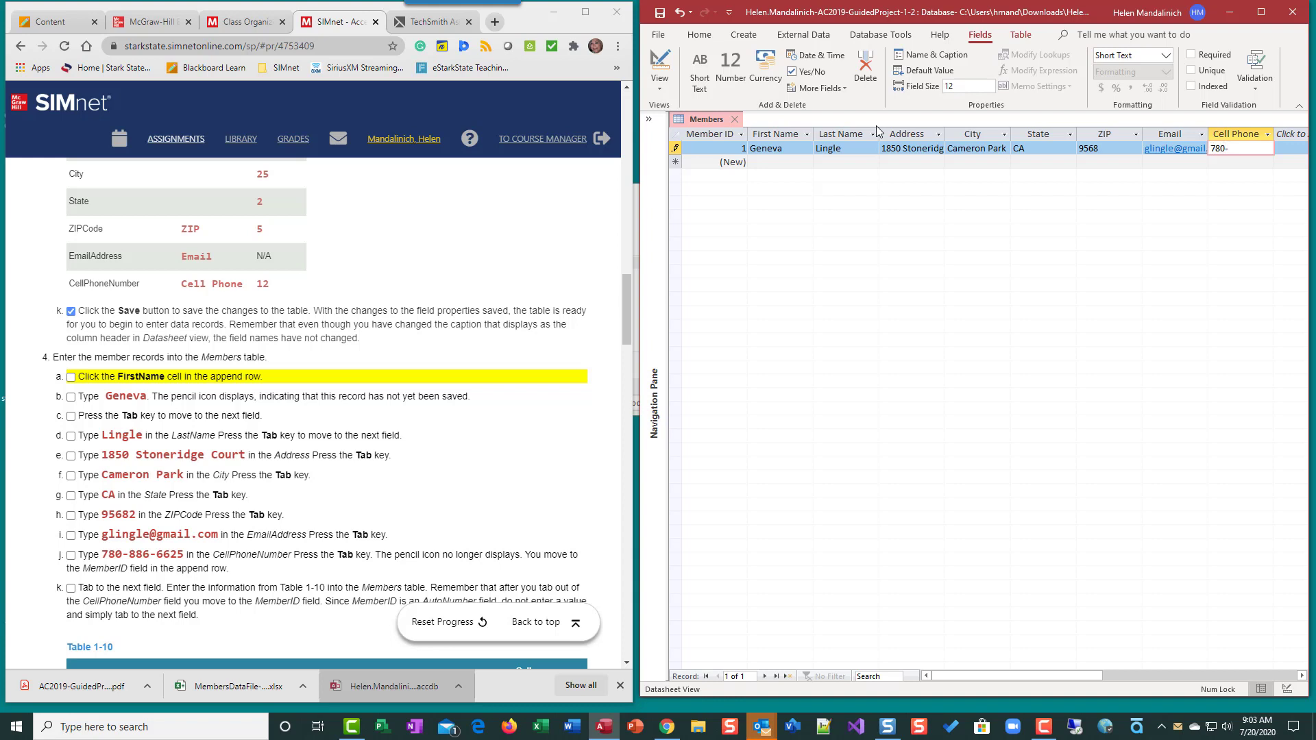
key(Tab)
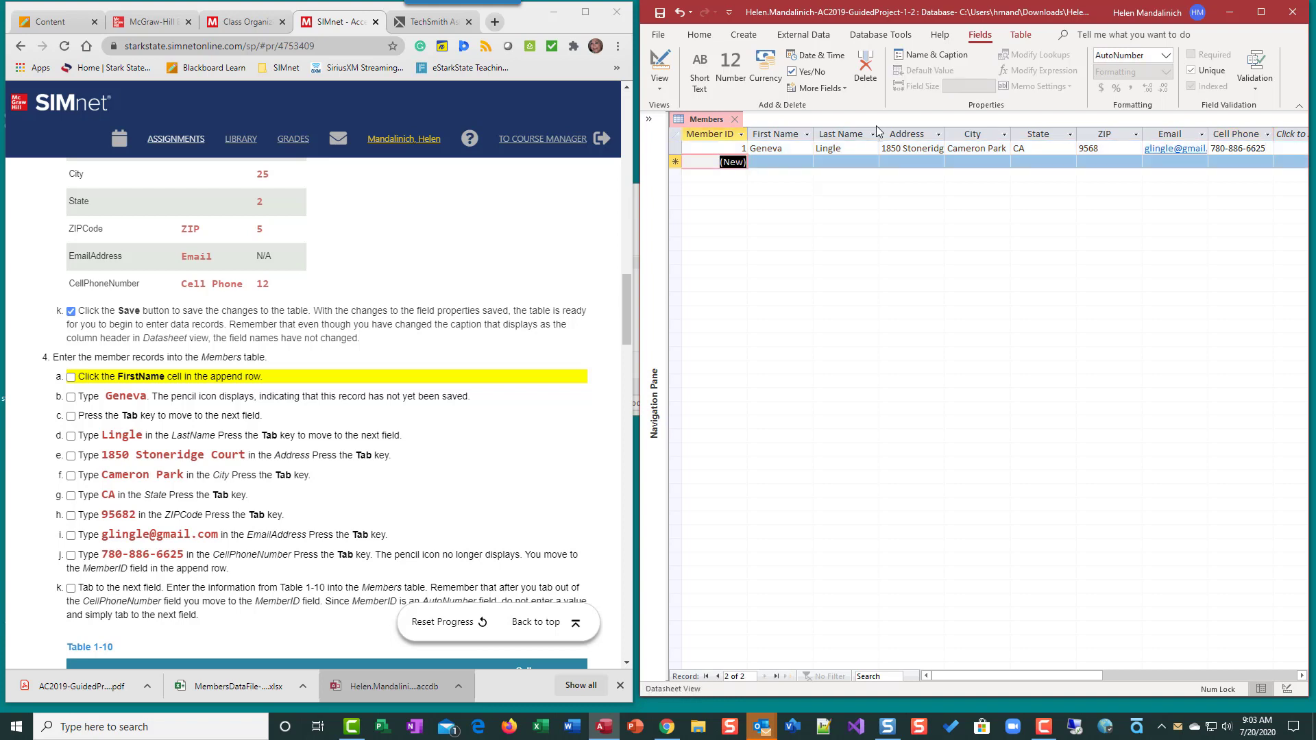
Check off SIMnet entry steps a through j and bring Table 1-10 into view
click(70, 376)
click(70, 396)
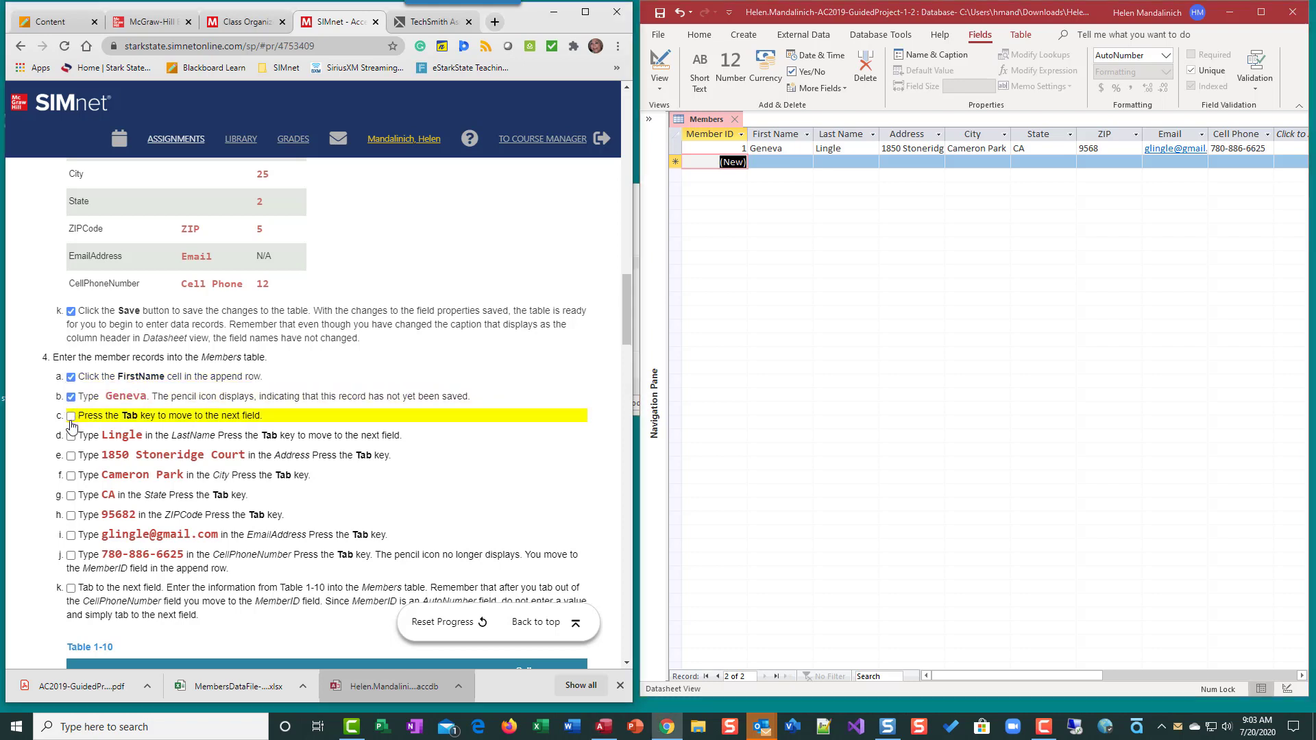
click(71, 416)
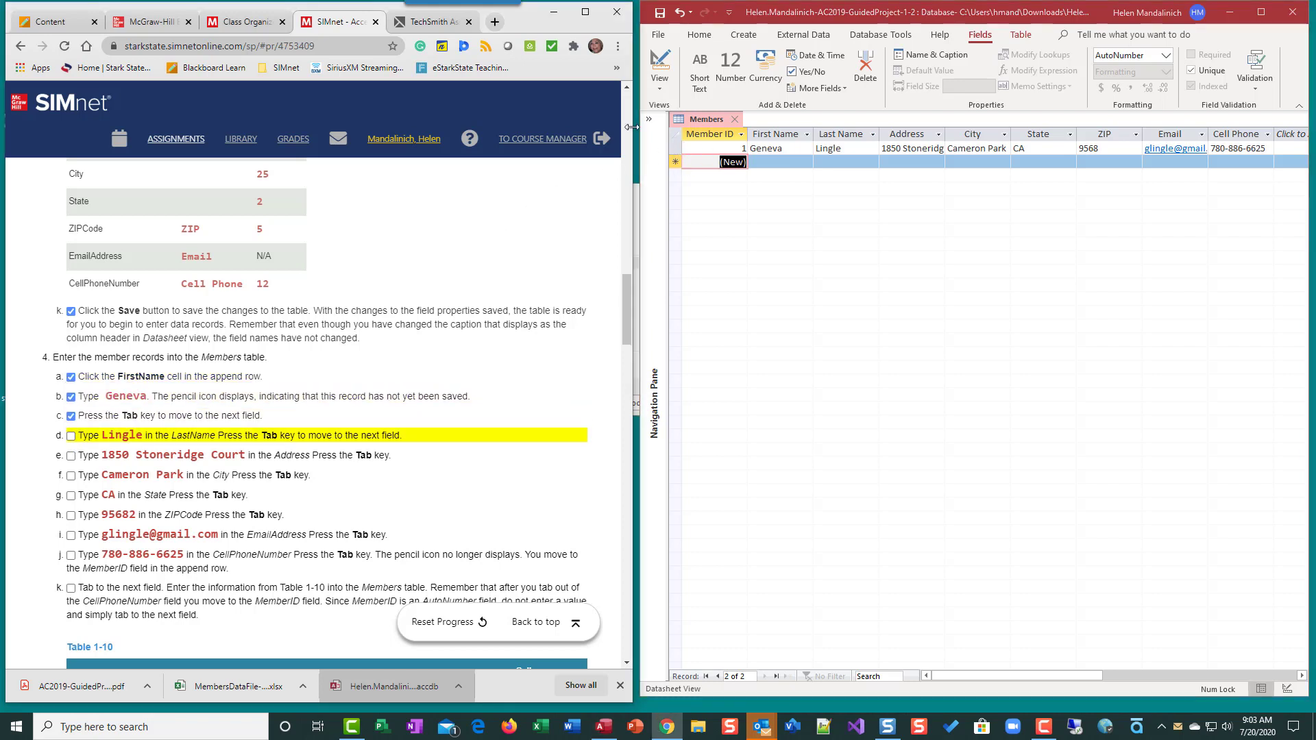
click(71, 436)
click(70, 456)
click(70, 476)
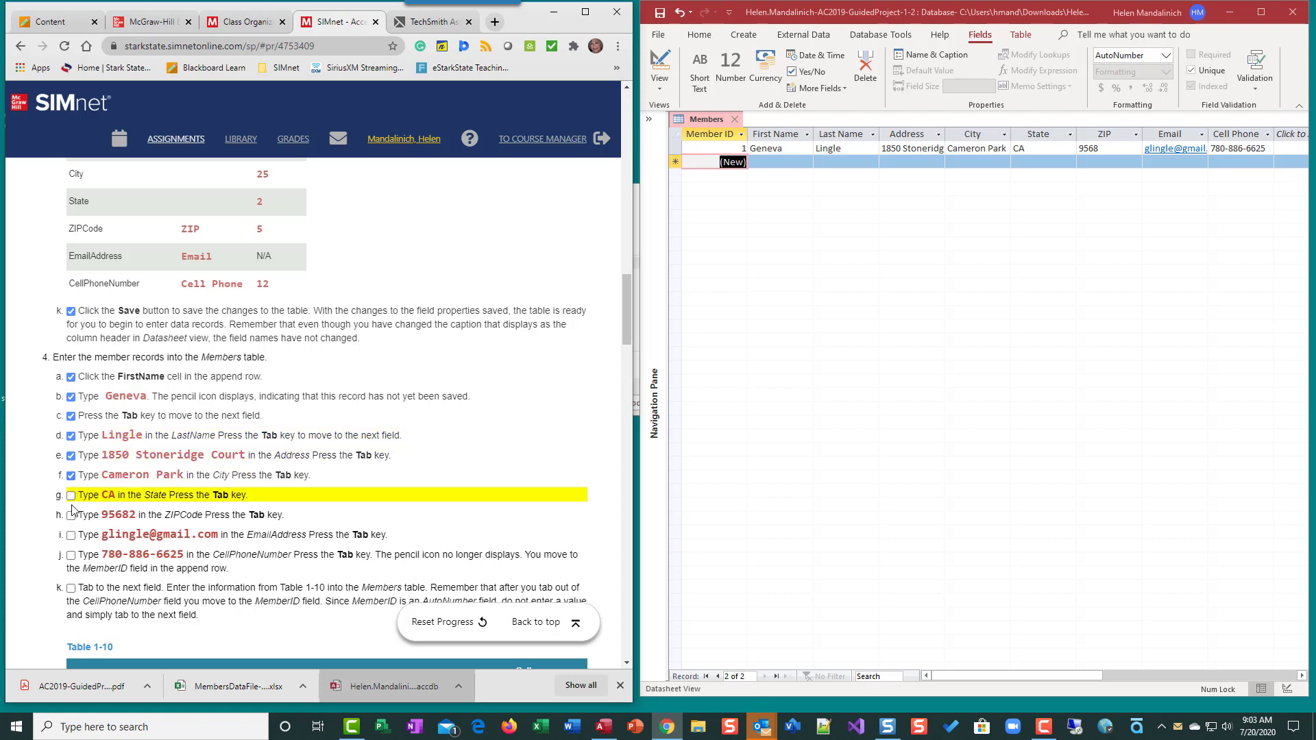
click(71, 495)
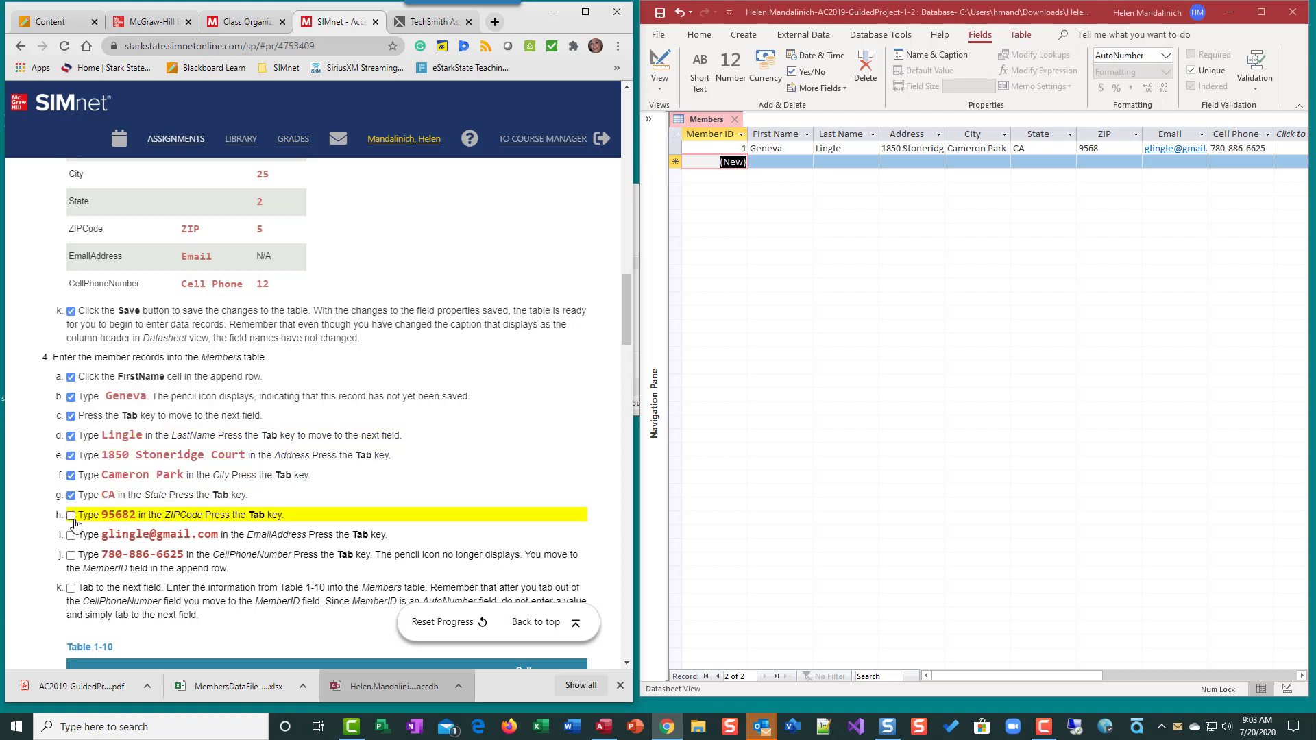
click(70, 515)
click(70, 535)
click(70, 556)
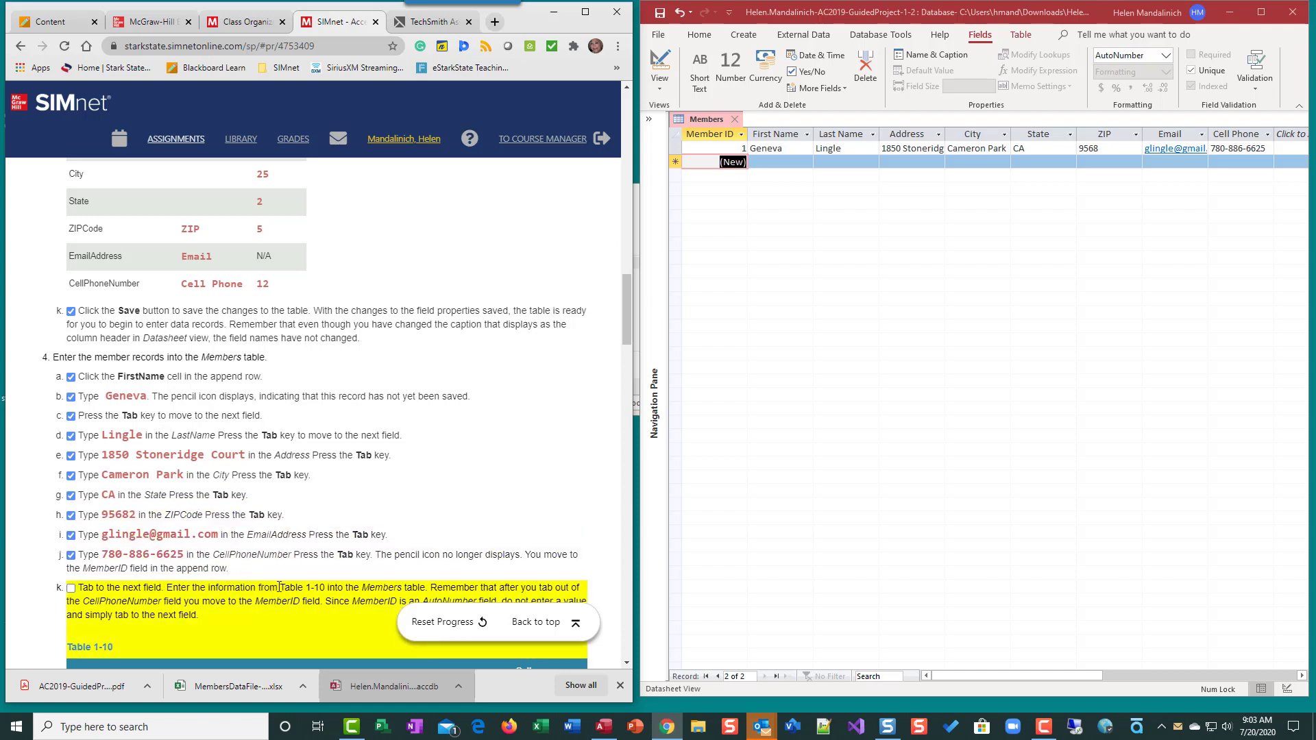
scroll(272, 590, down, 5)
scroll(130, 534, up, 1)
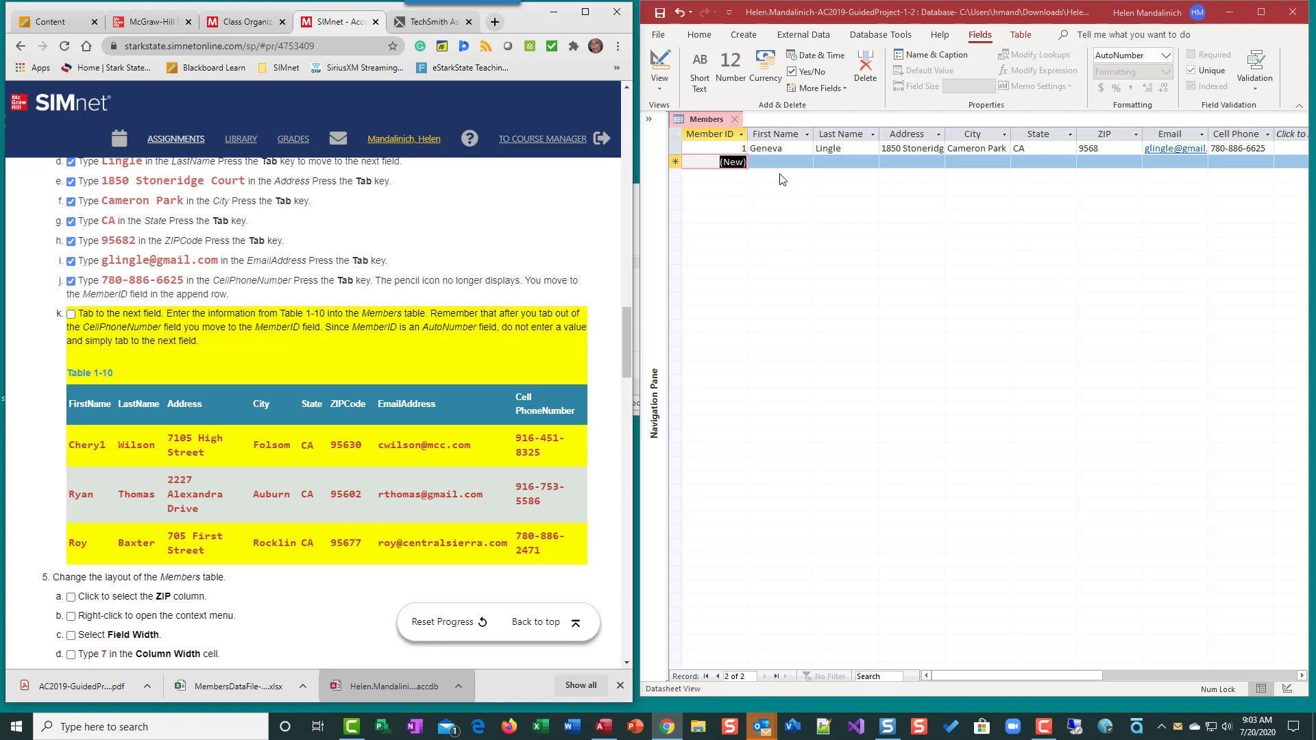
Add the three Table 1-10 members as records 2–4 and check off SIMnet step k
key(Tab)
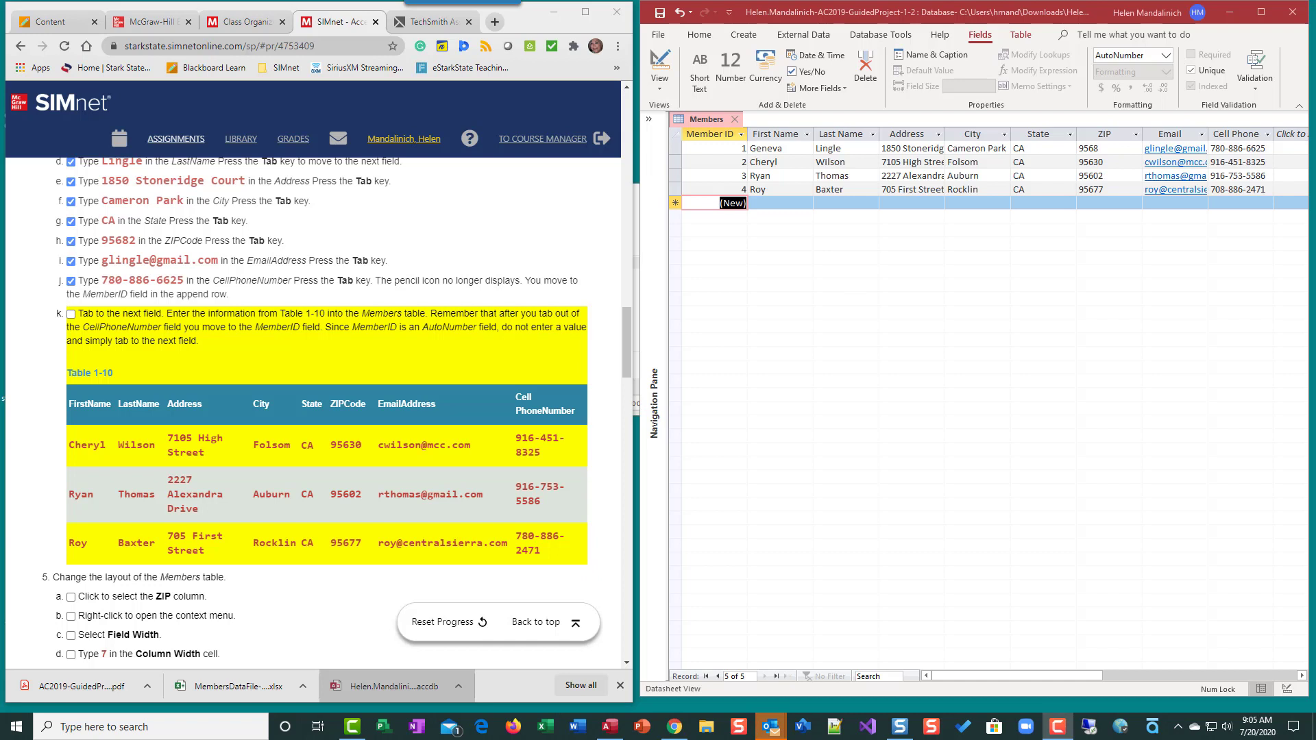
key(Tab)
click(70, 315)
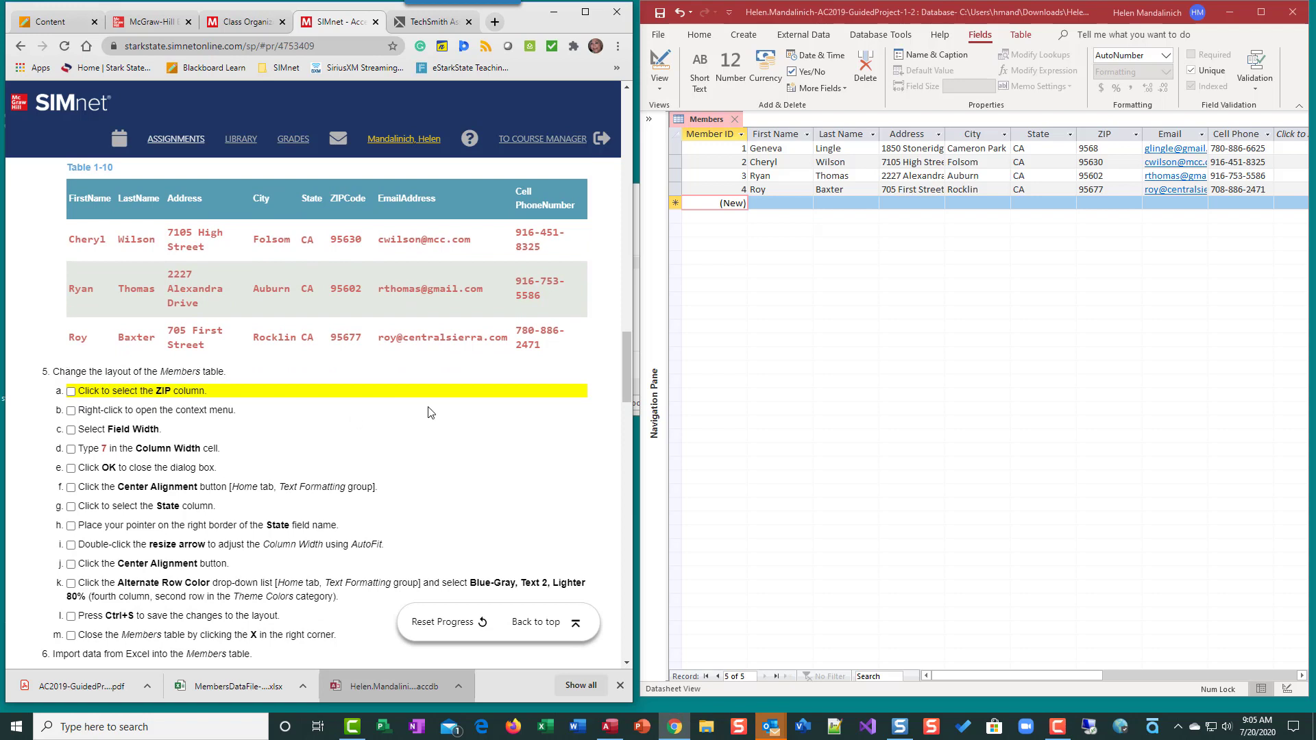
Set the ZIP column's field width to 7 via the header's Field Width option
click(1103, 139)
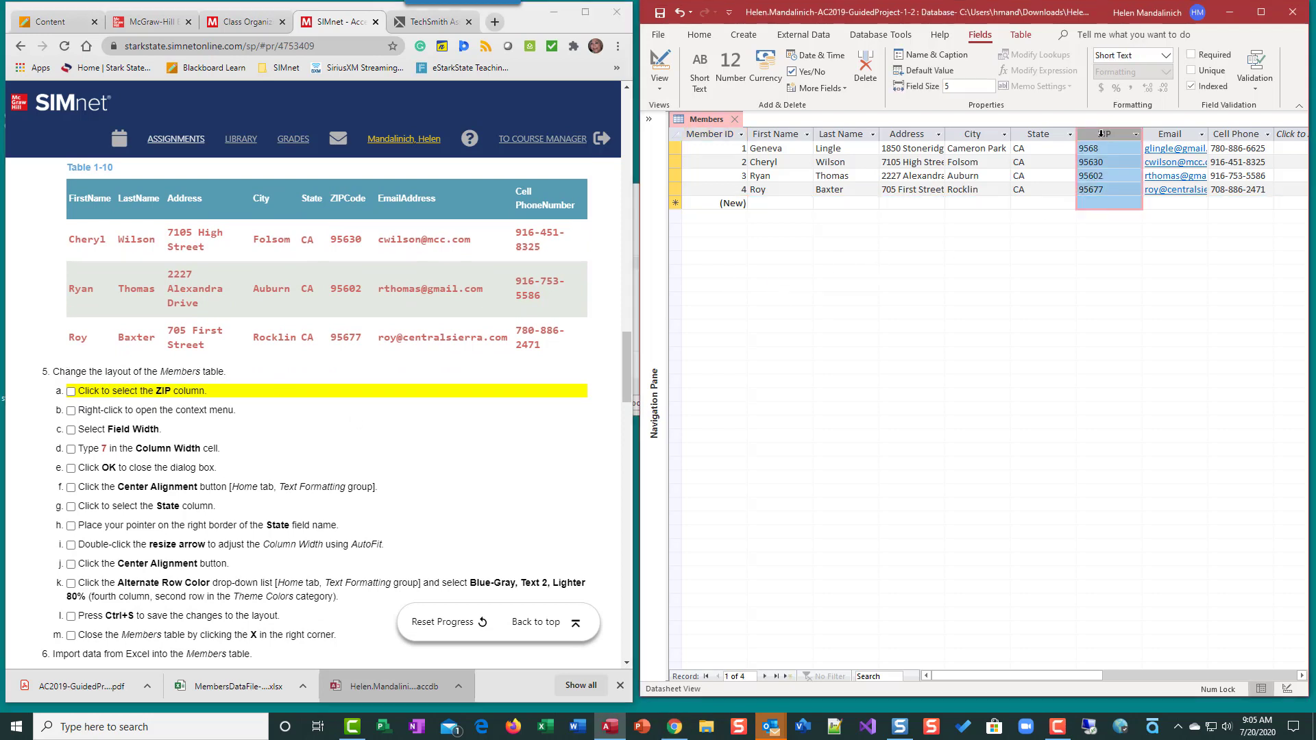
right_click(1113, 139)
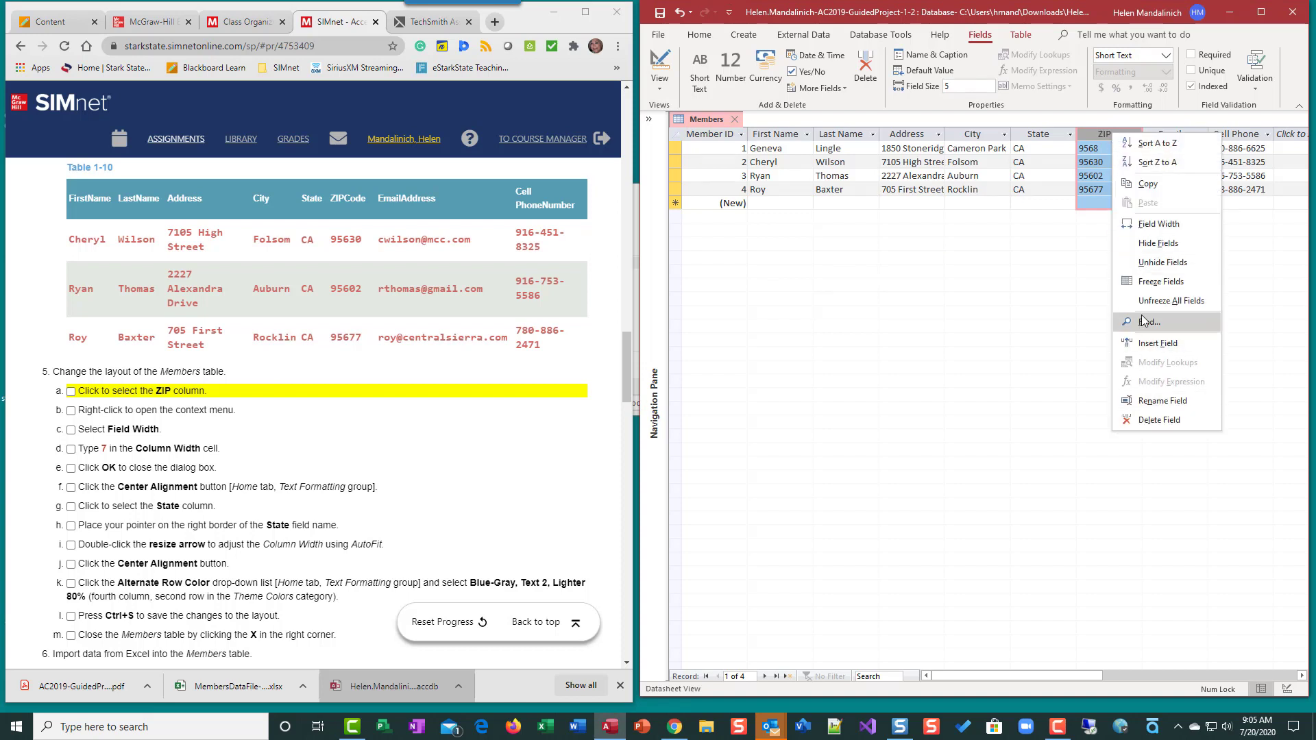
click(1164, 226)
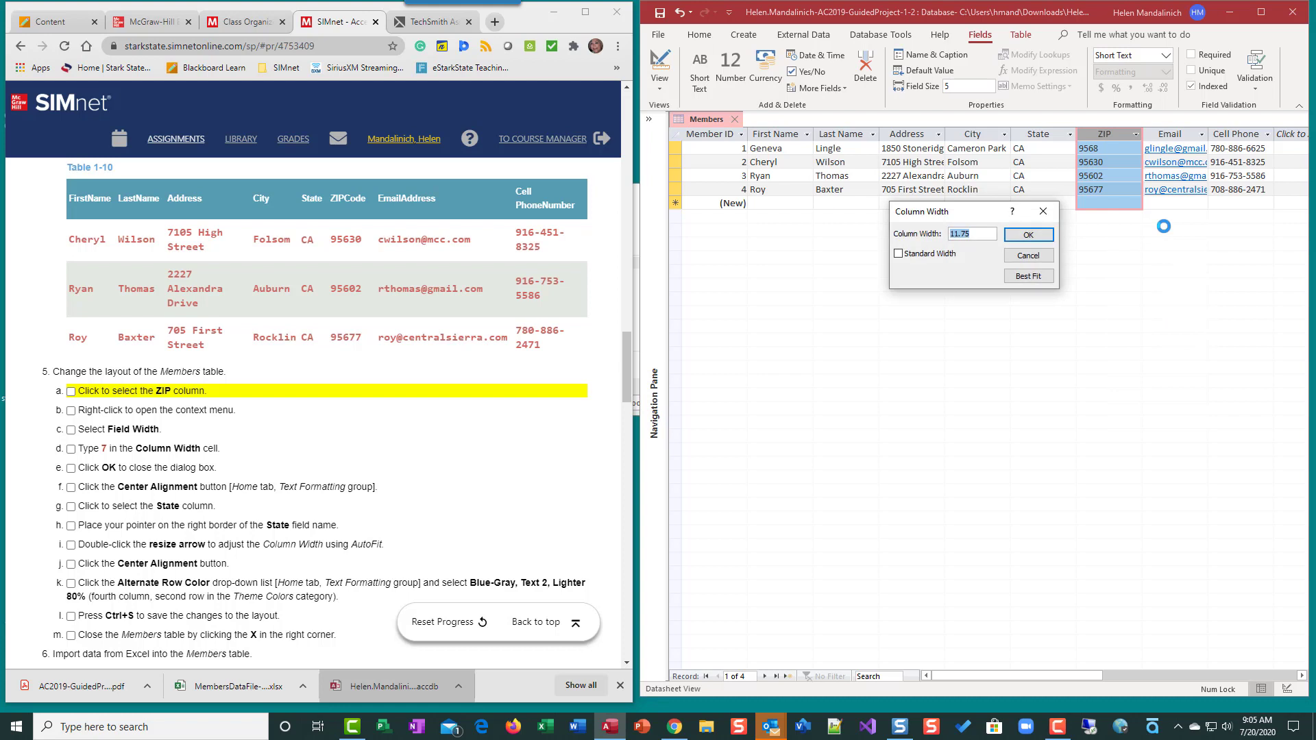
text(7)
click(1051, 235)
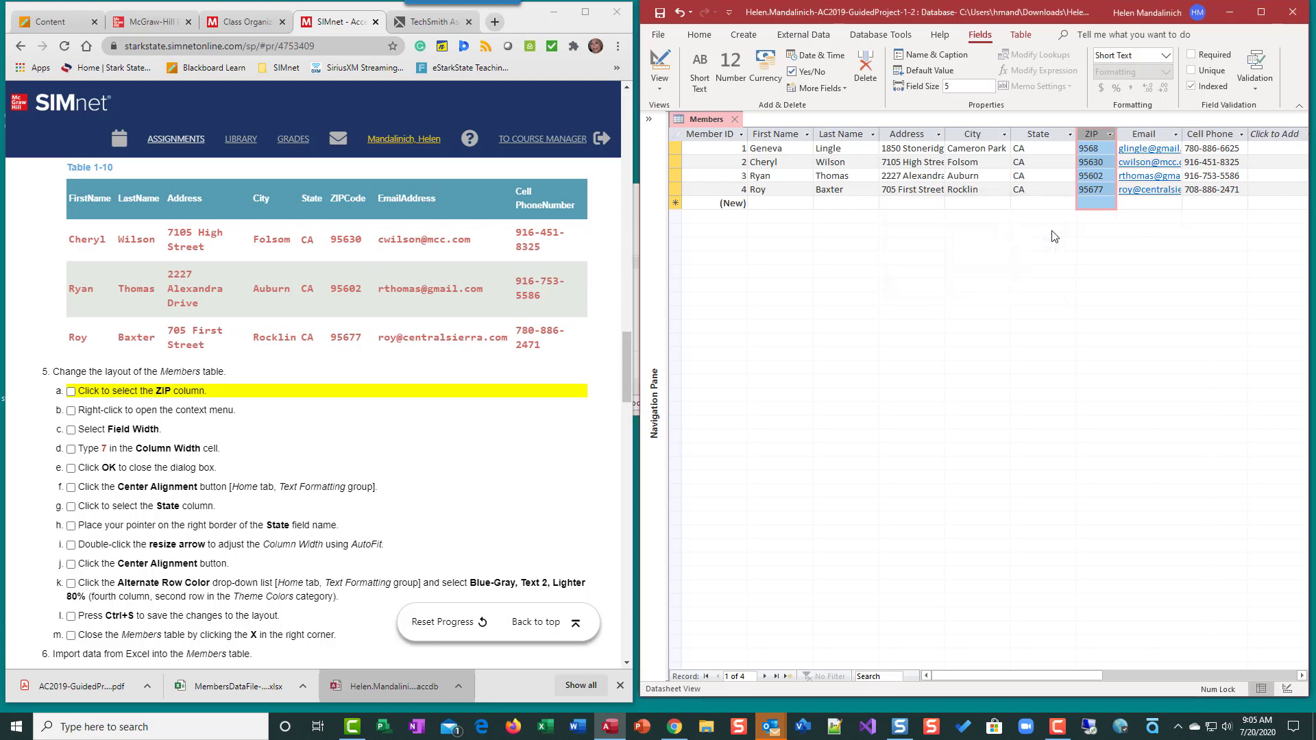
click(877, 295)
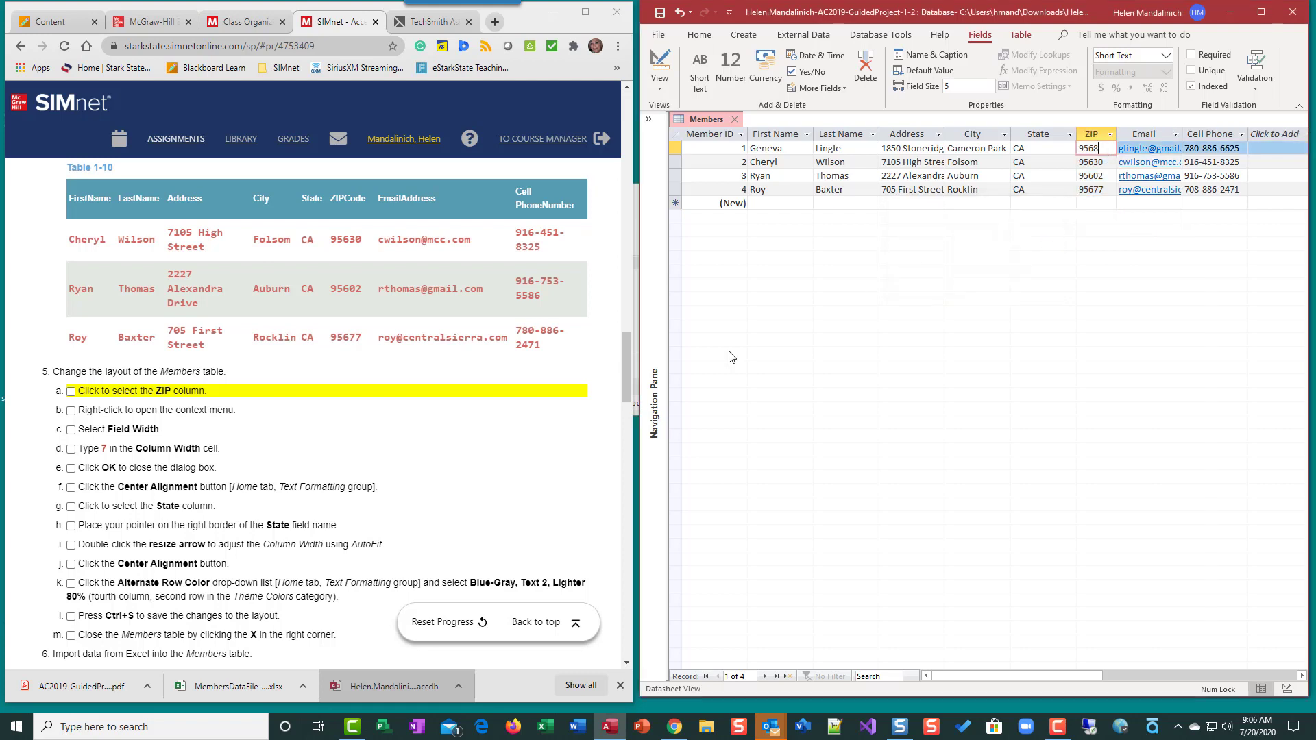
Confirm the ZIP entry and check off SIMnet steps 5a through 5e
scroll(381, 425, up, 4)
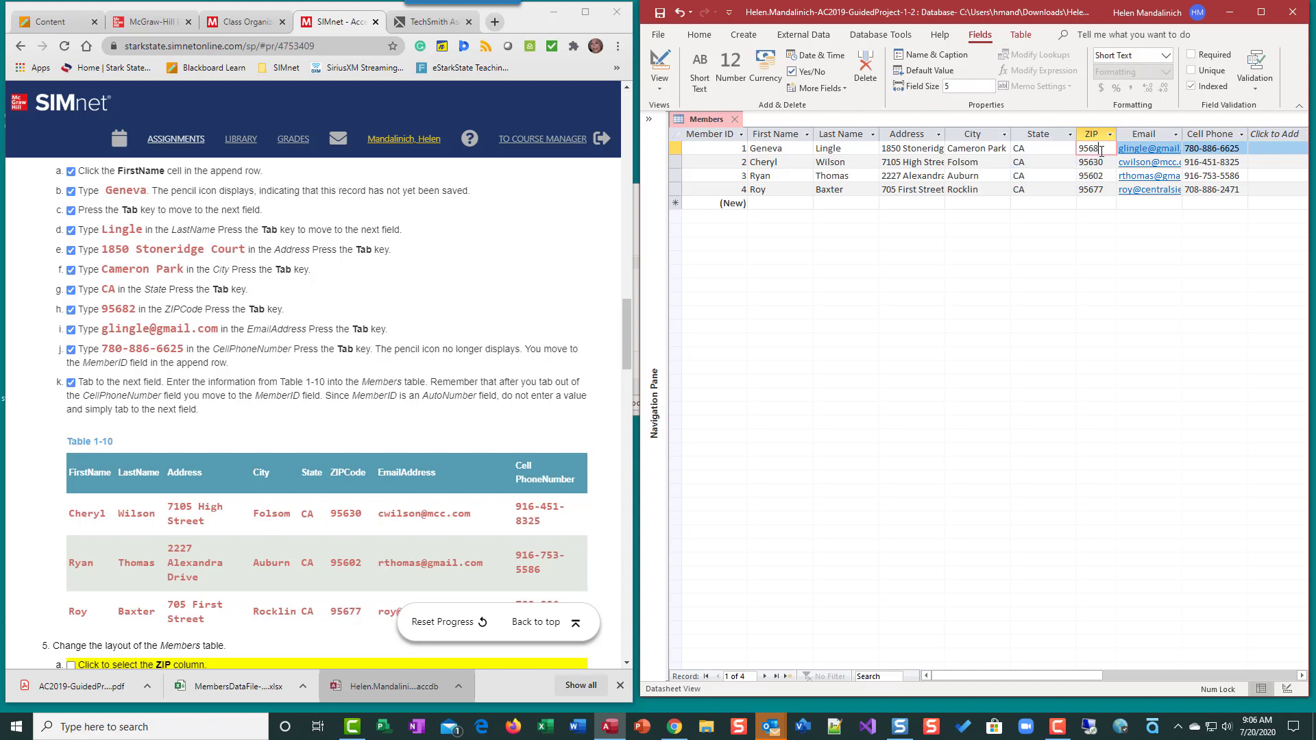
key(Tab)
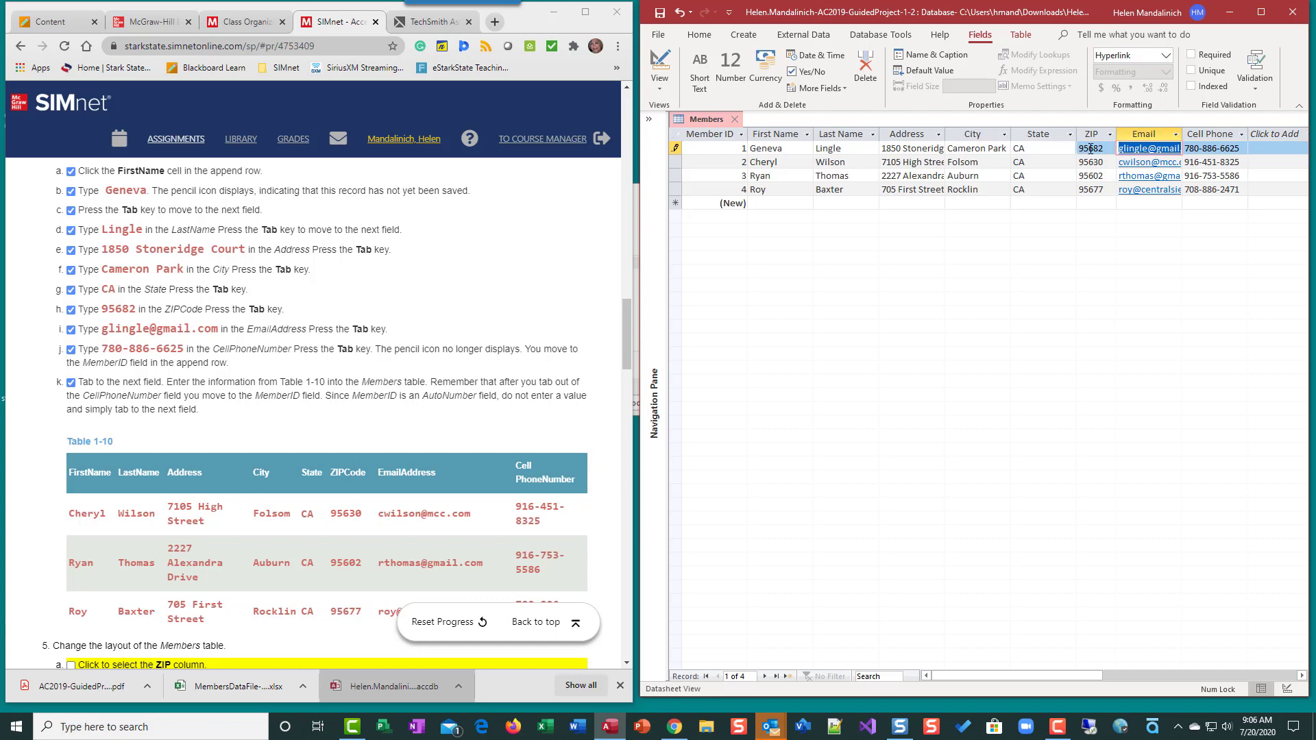
scroll(311, 394, down, 5)
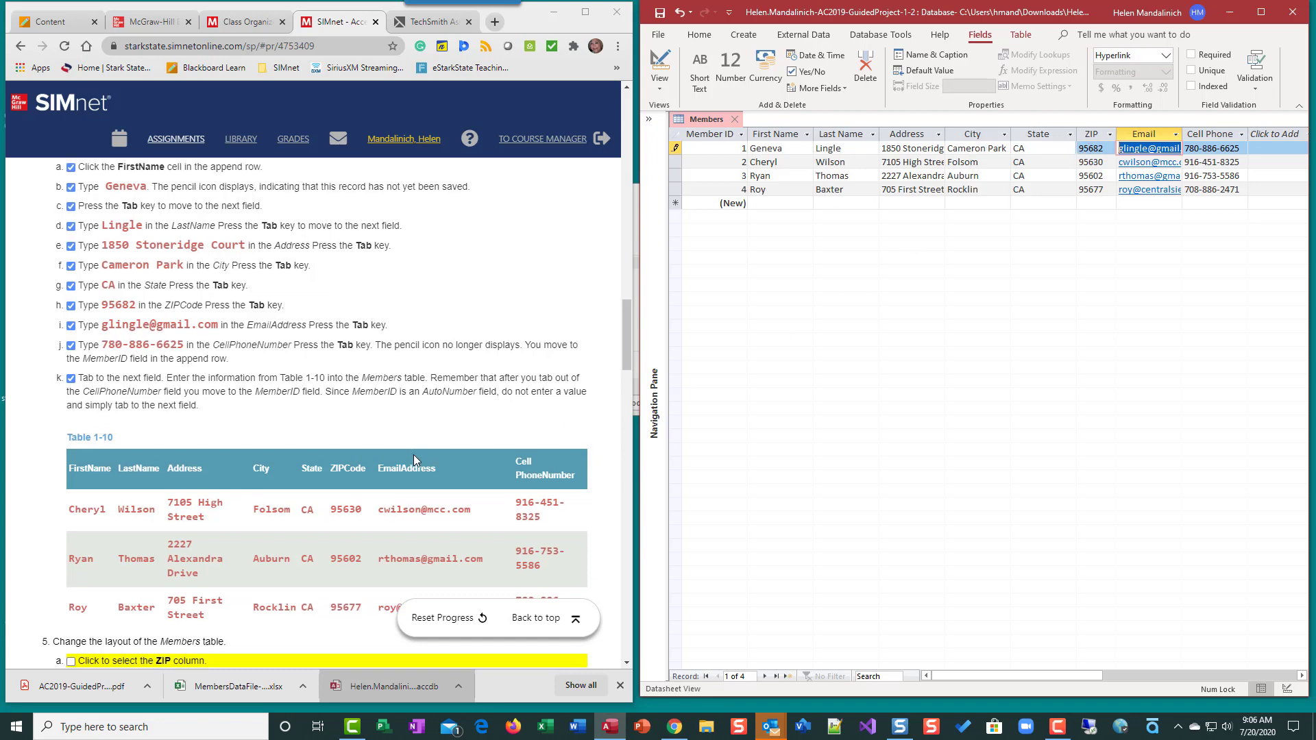
click(71, 323)
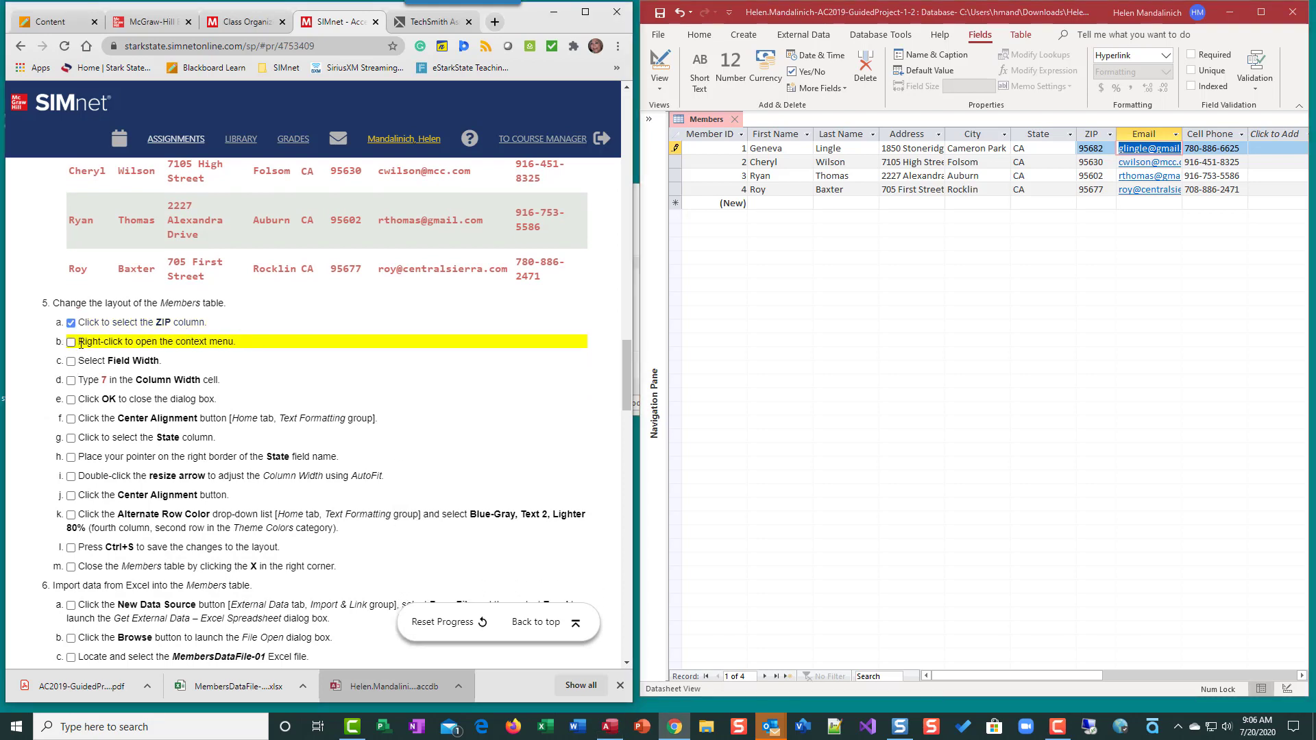
click(71, 342)
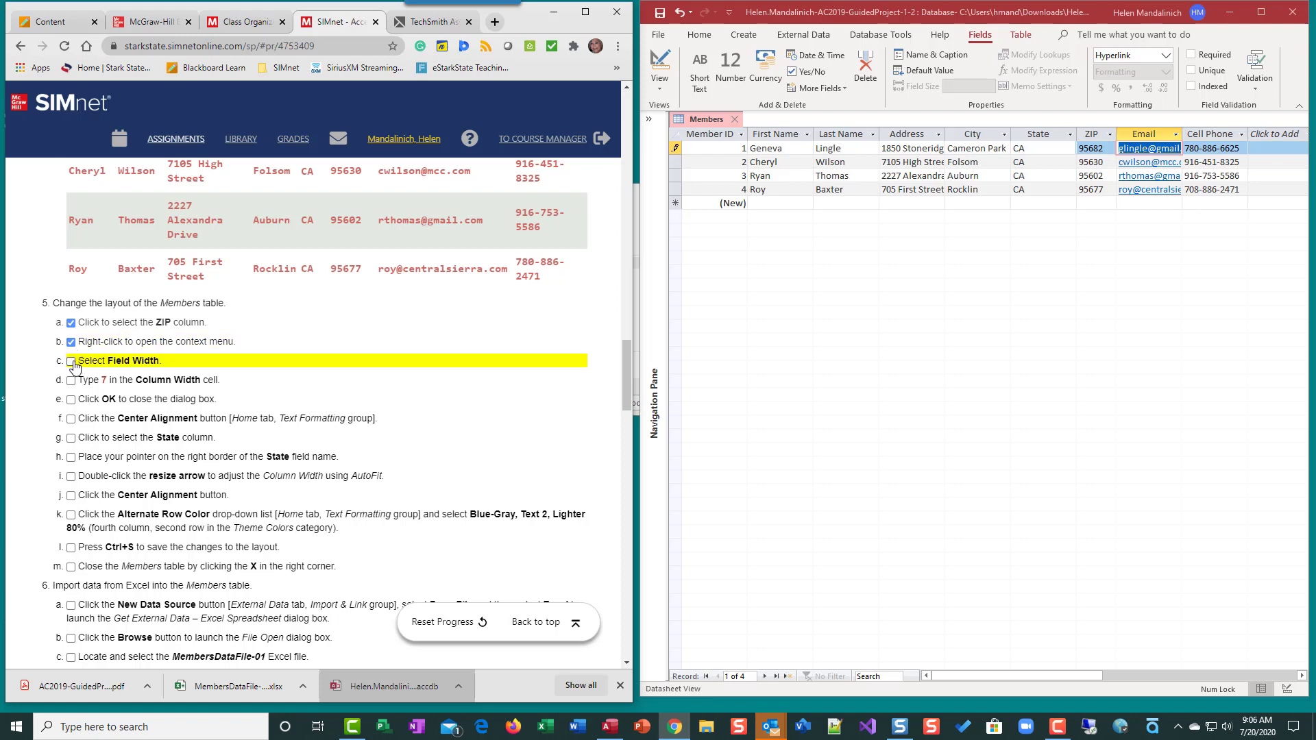
click(72, 362)
click(71, 381)
click(71, 400)
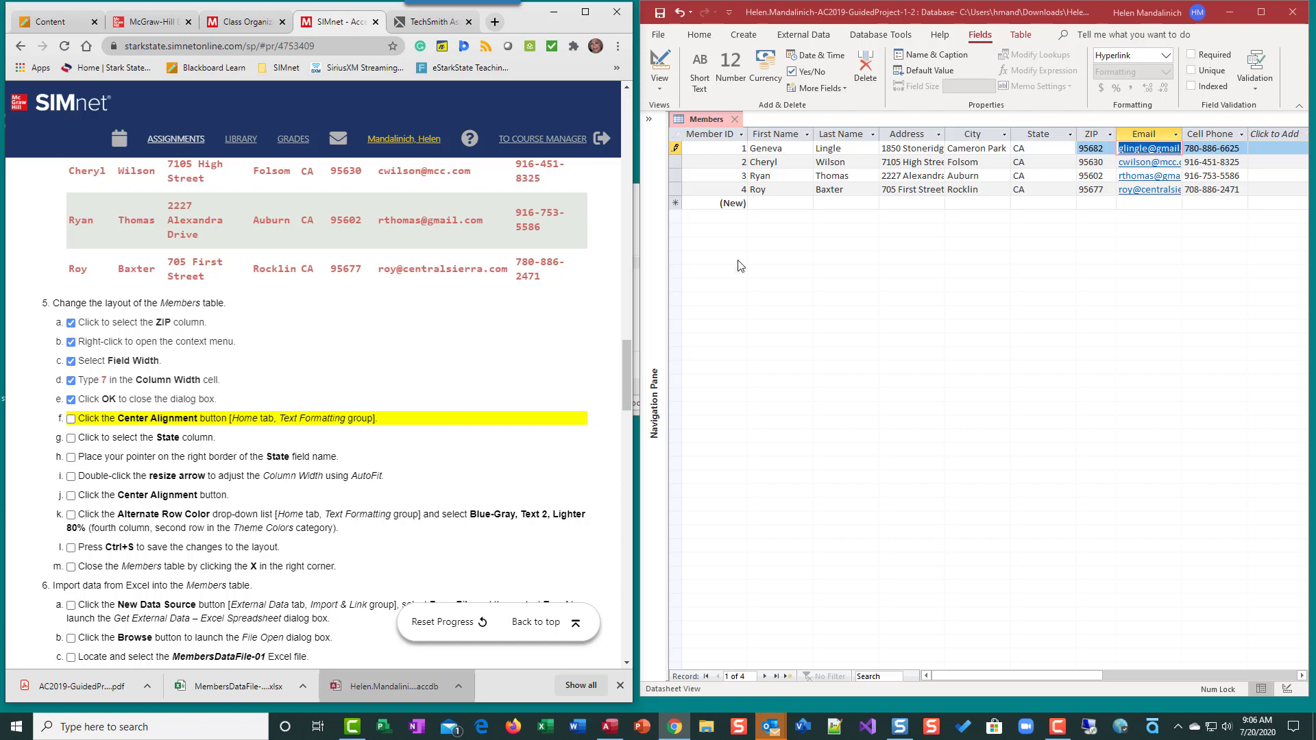
click(1136, 134)
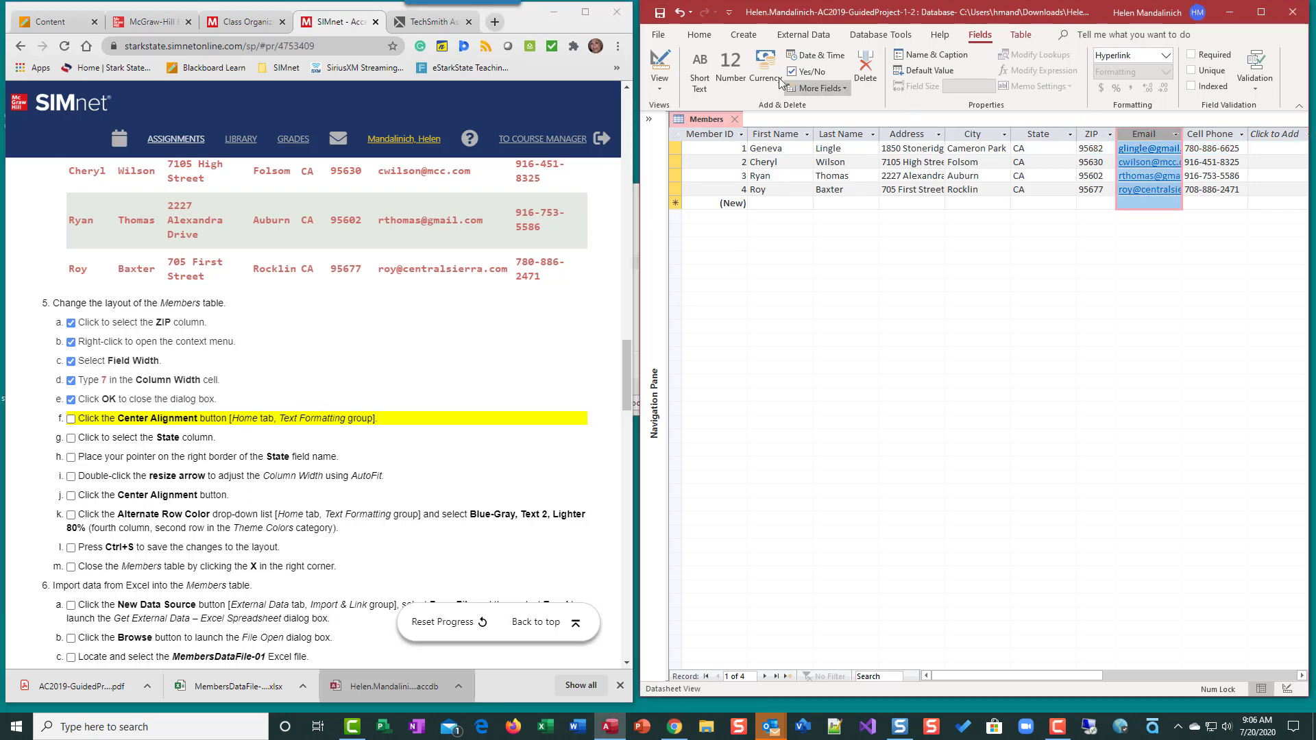
Undo an accidental centring of Email and centre the ZIP column instead
click(693, 39)
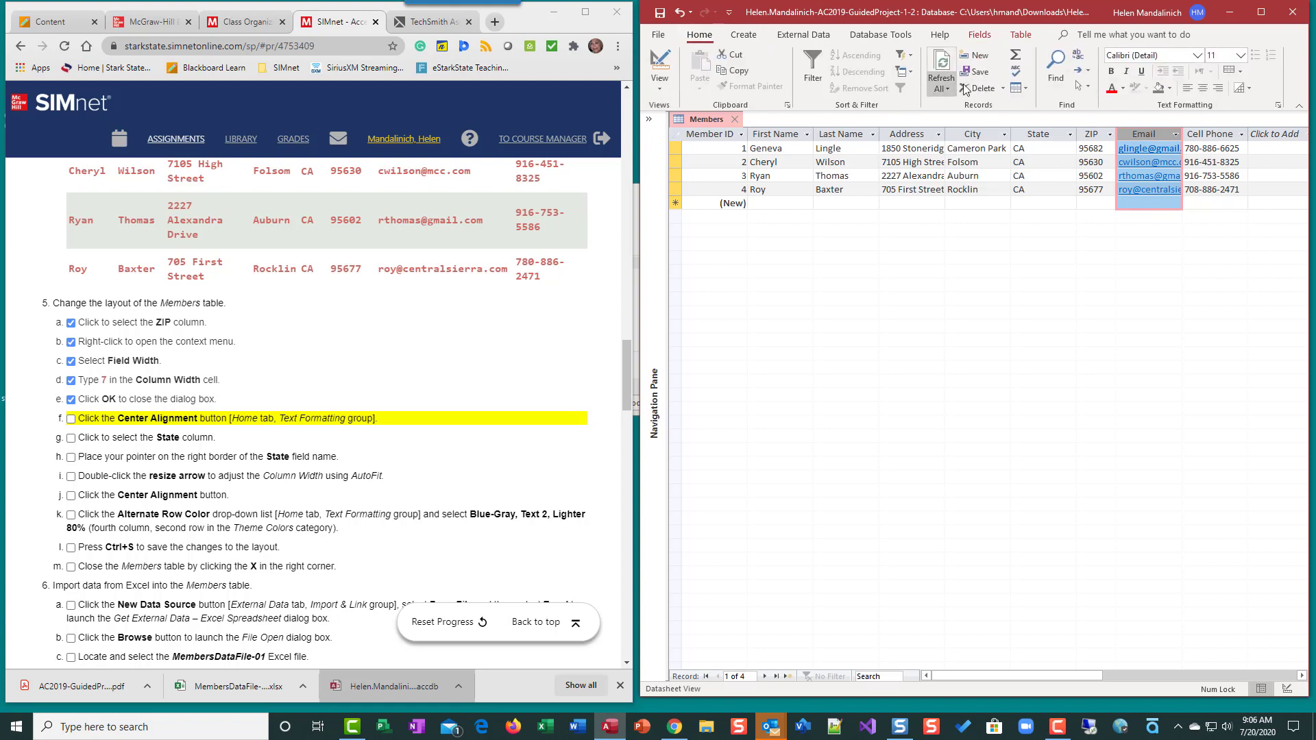
click(1199, 92)
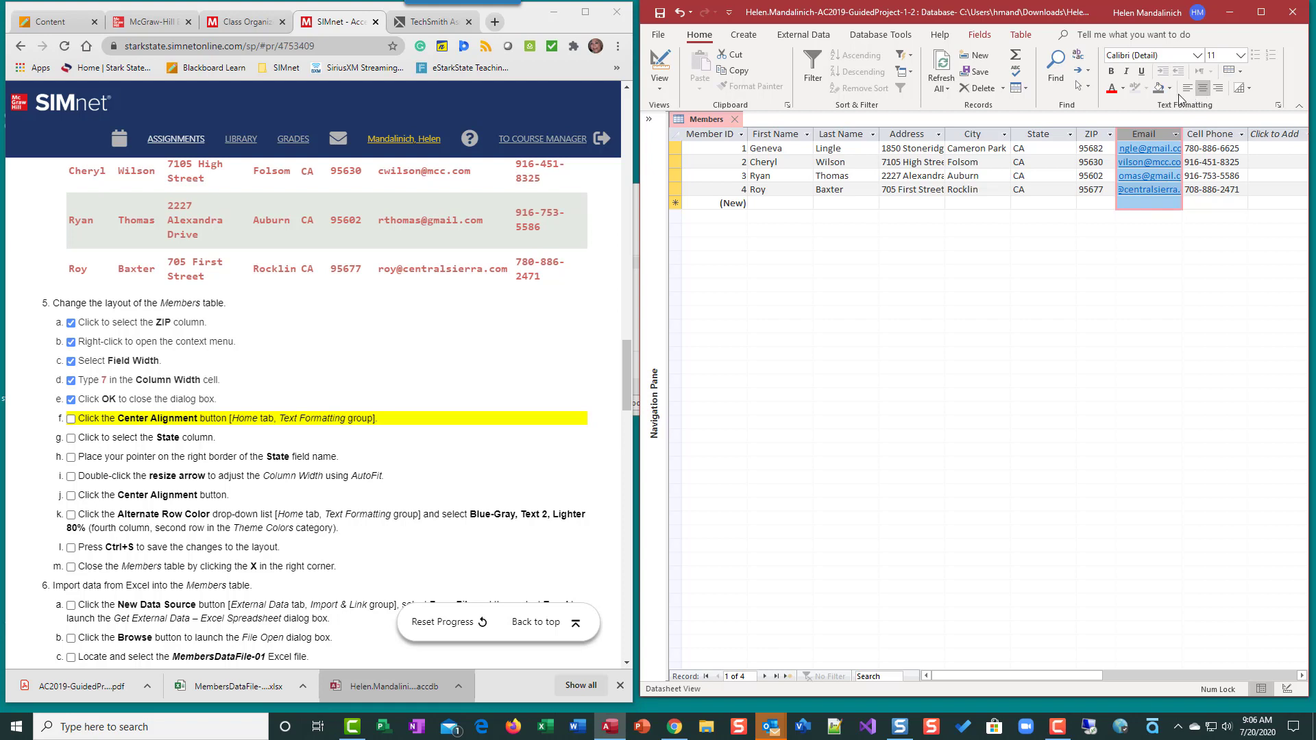
click(679, 14)
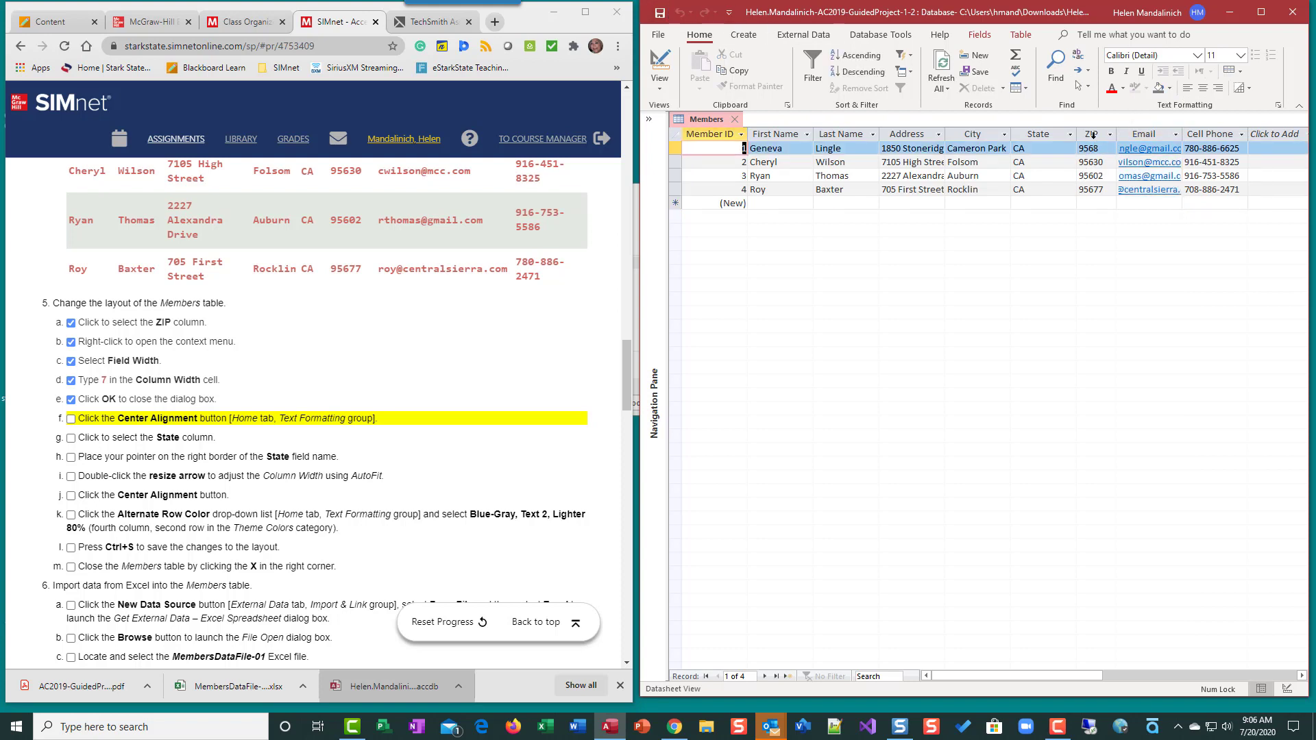
click(1092, 135)
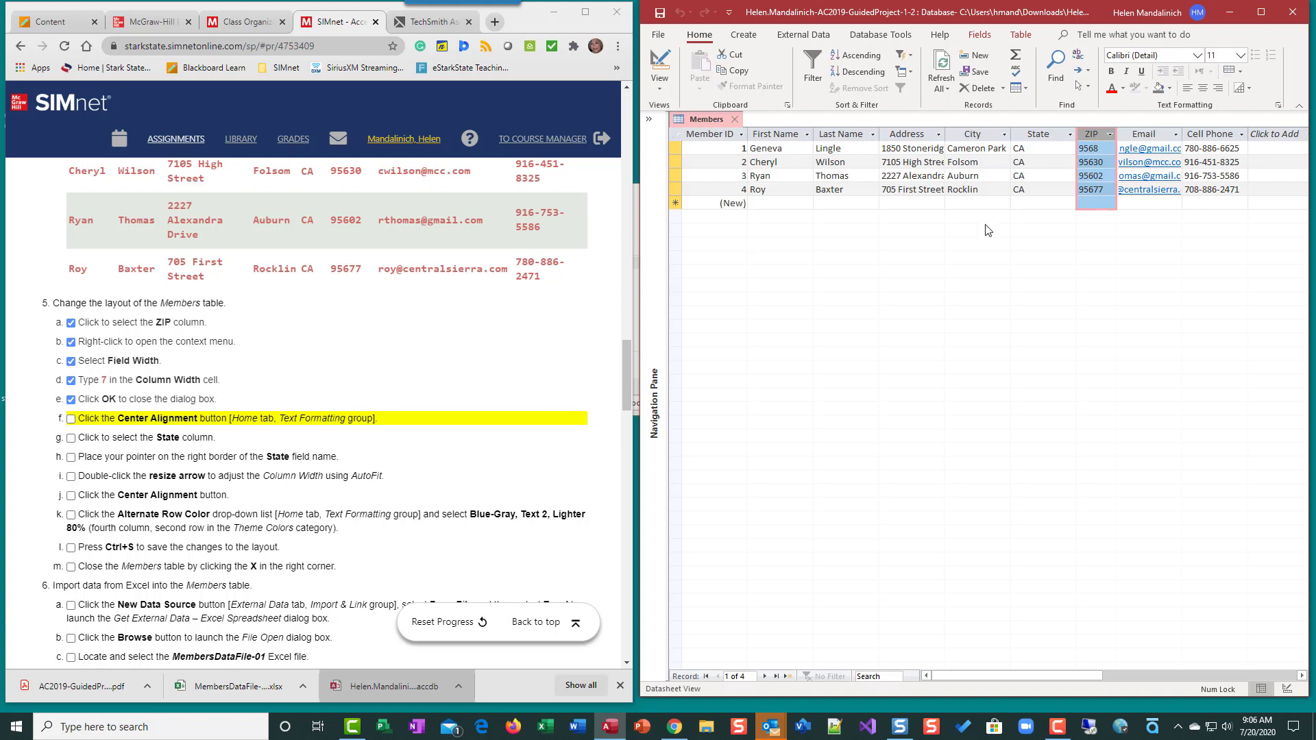
click(1202, 88)
Correct the first record's ZIP to 95682 and set the Email column back to Align Left
click(1111, 149)
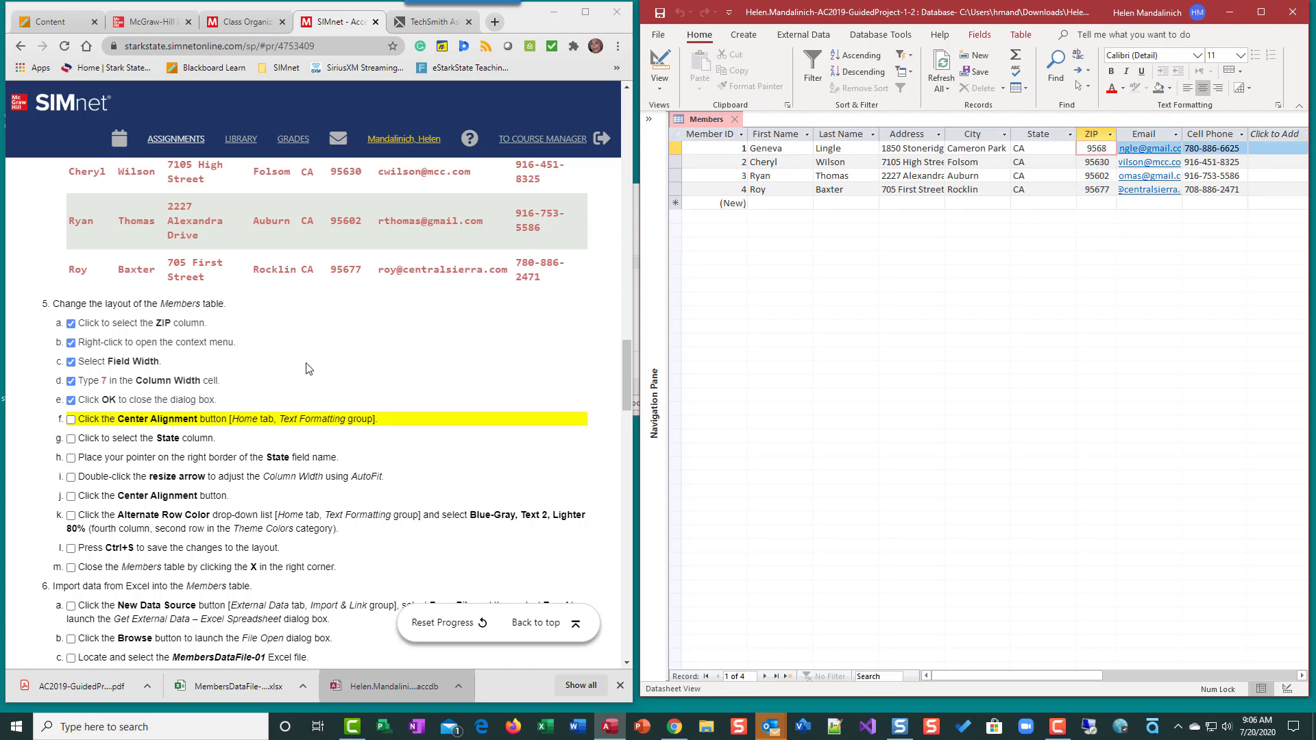
scroll(307, 368, up, 3)
scroll(306, 363, up, 3)
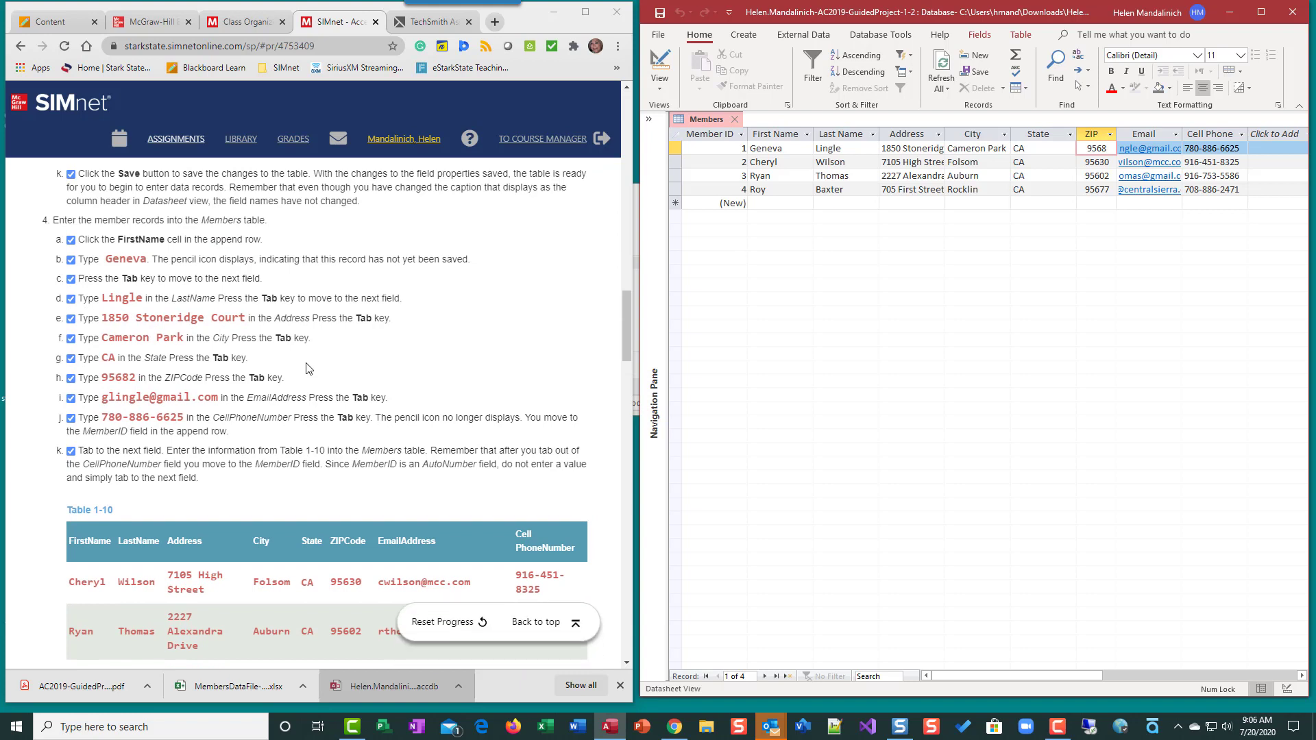
text(2)
click(1149, 136)
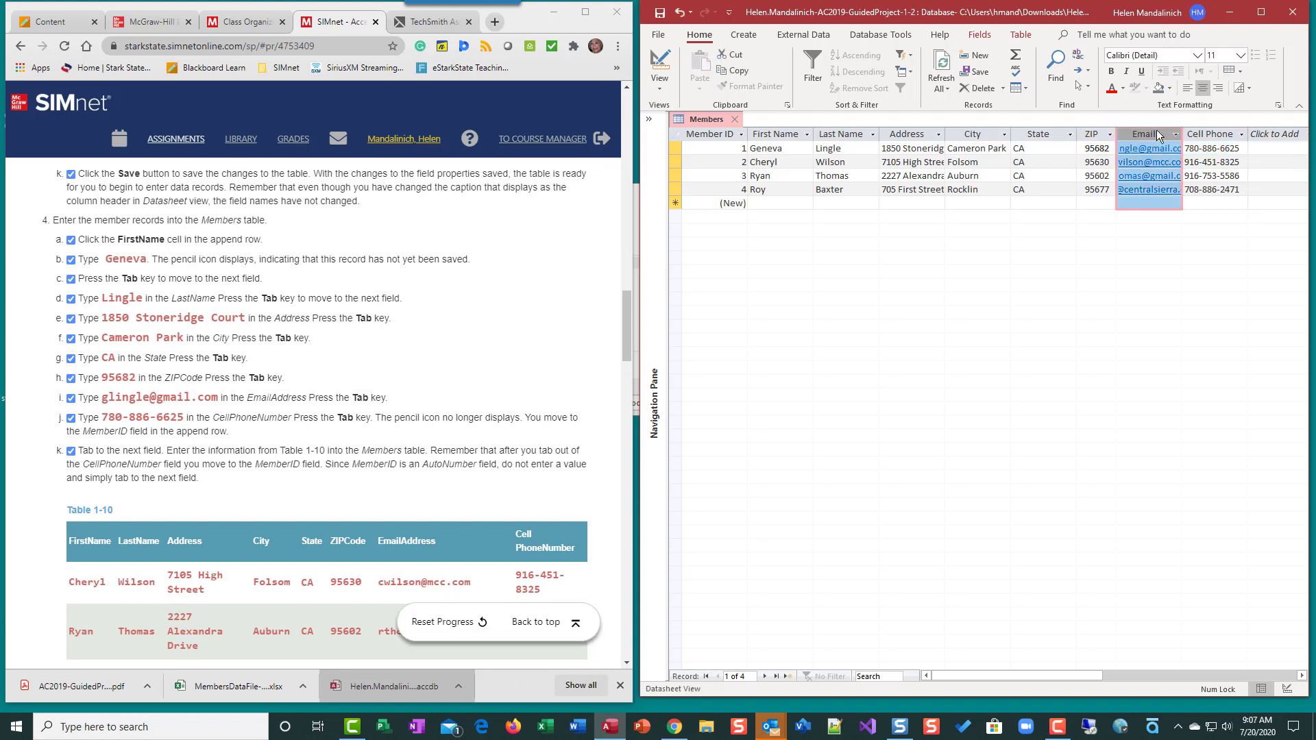
click(1187, 88)
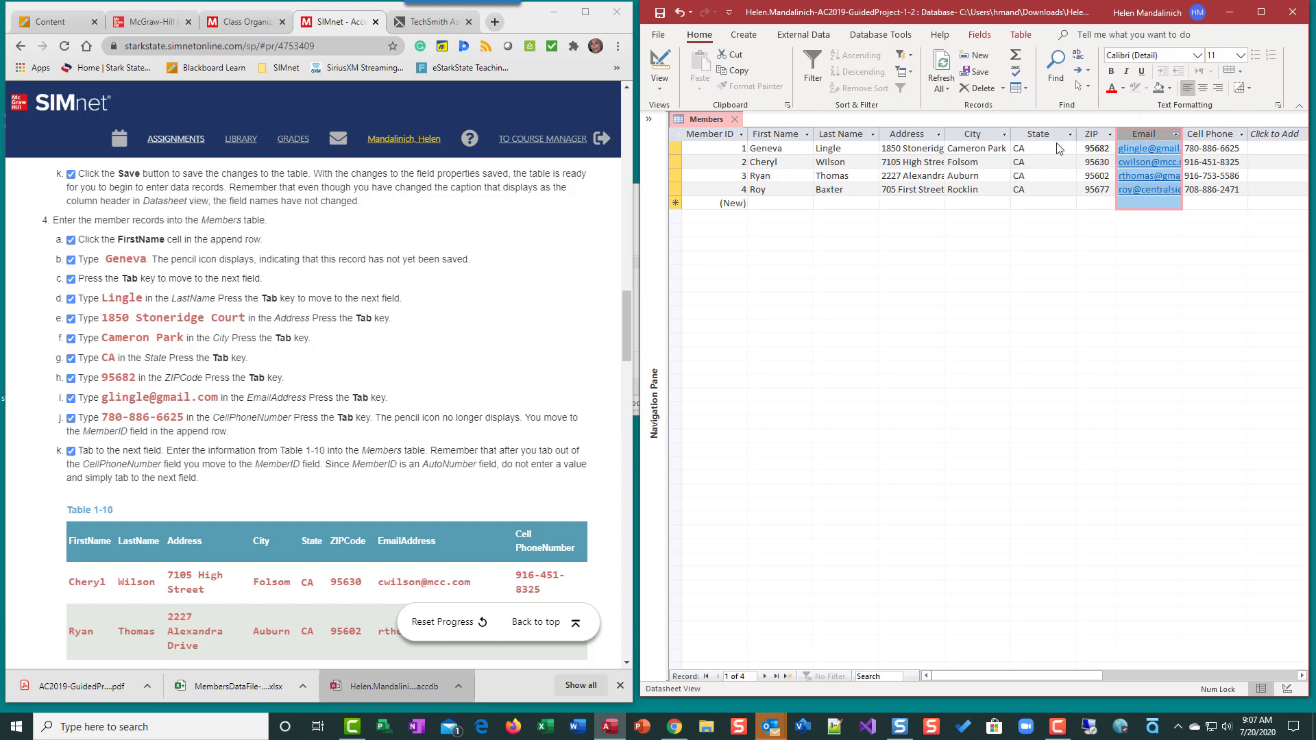
scroll(266, 447, down, 1)
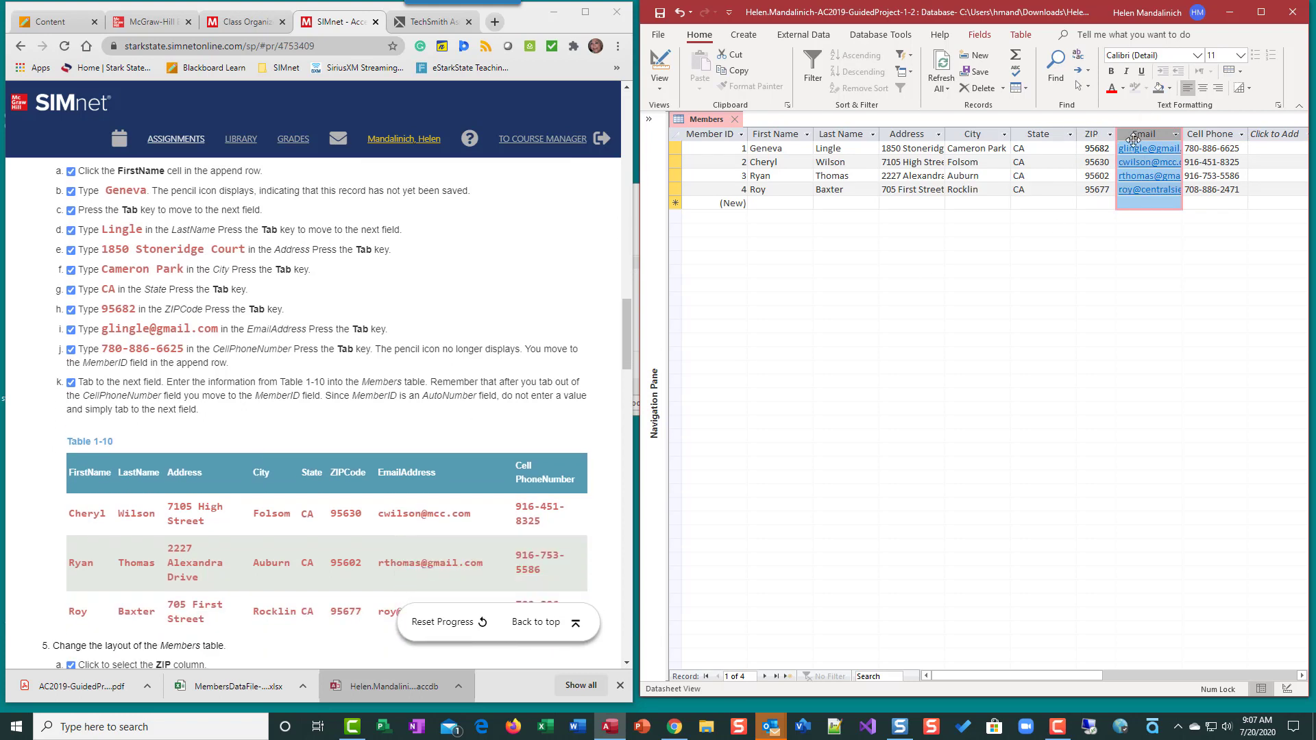
click(1097, 133)
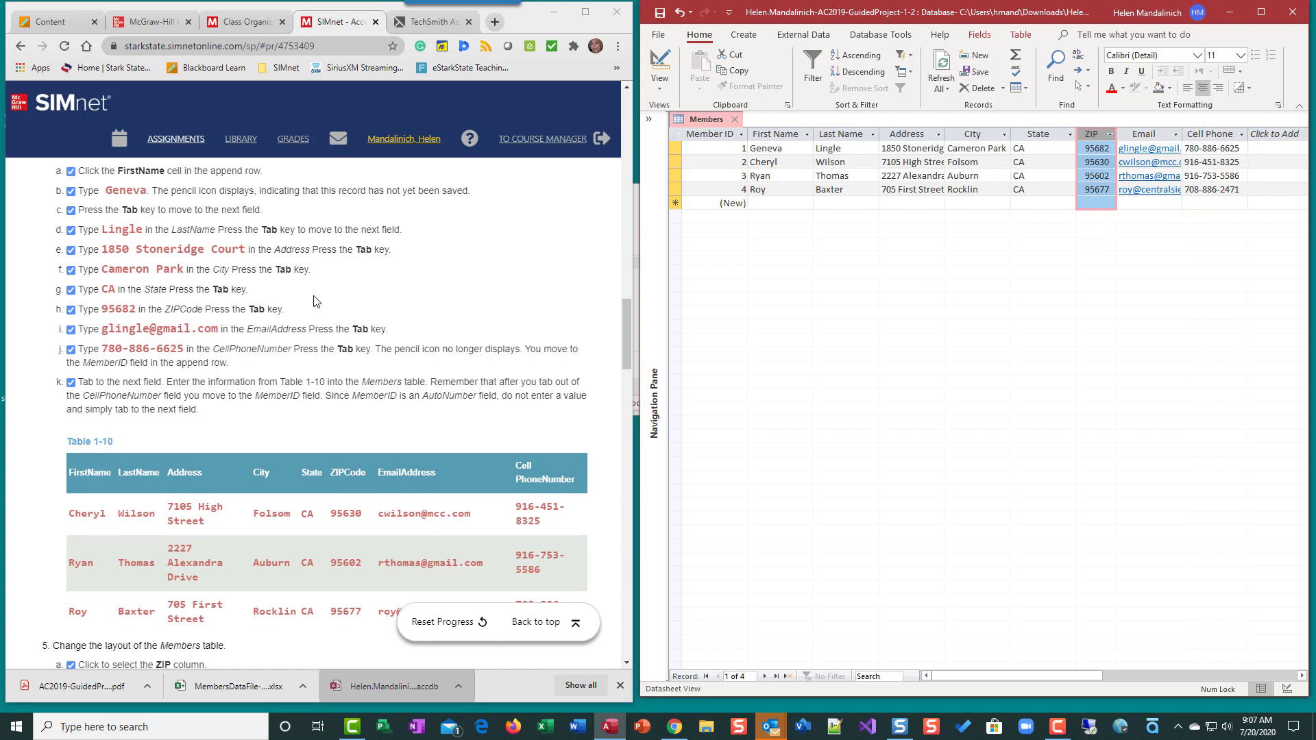
scroll(199, 368, down, 1)
scroll(200, 368, down, 7)
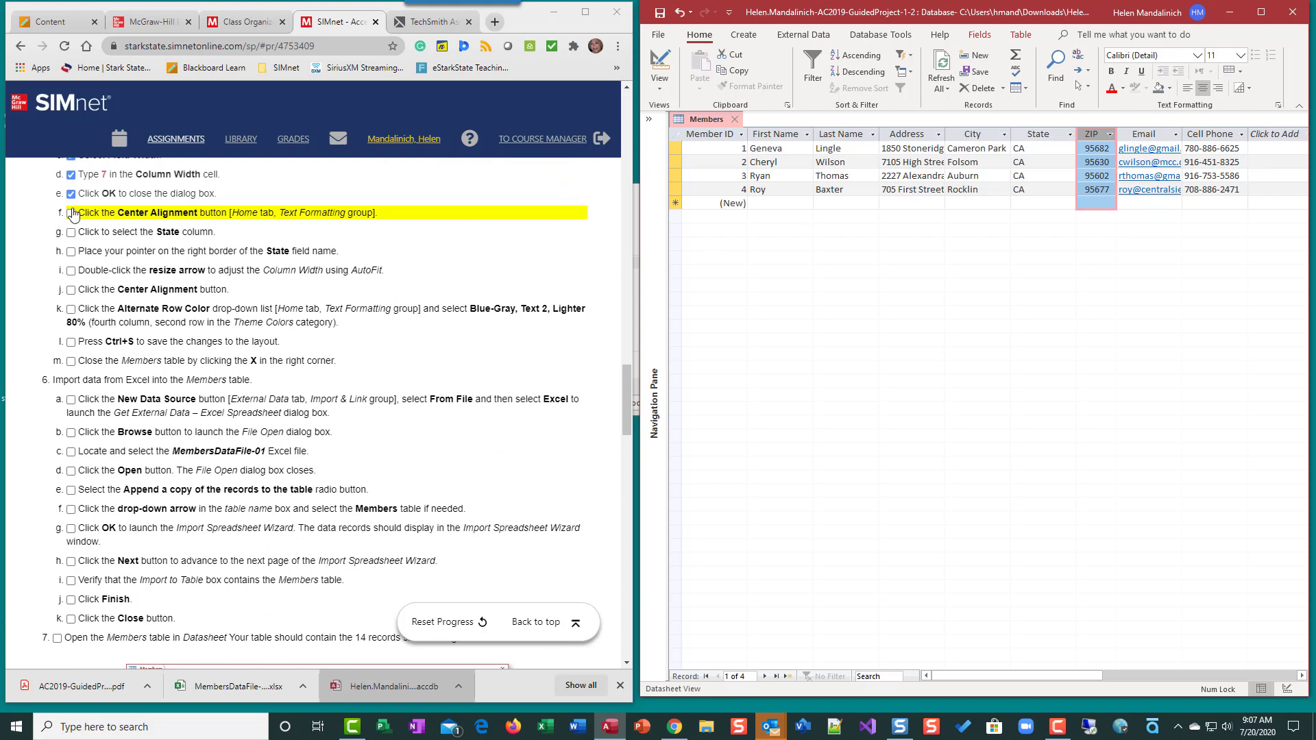
AutoFit the State column, centre its CA values, and tick SIMnet steps 5f–5j
click(70, 213)
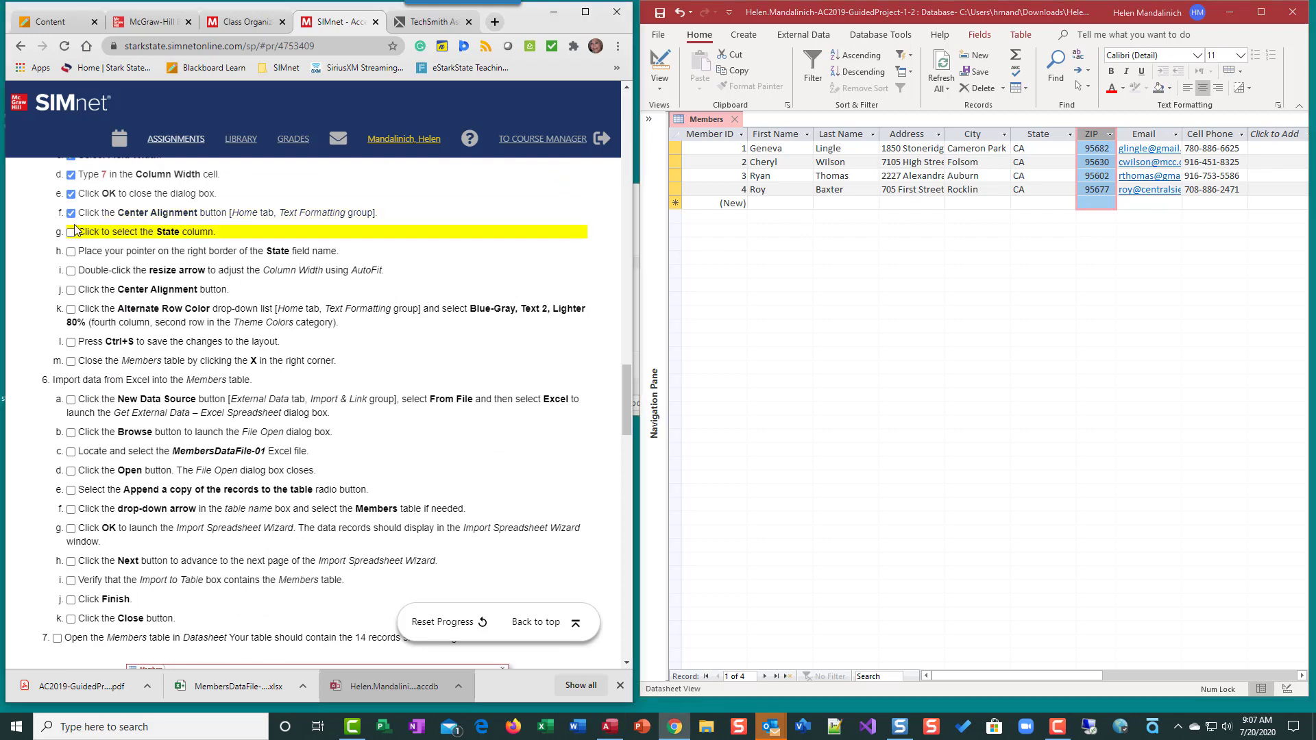
click(1032, 138)
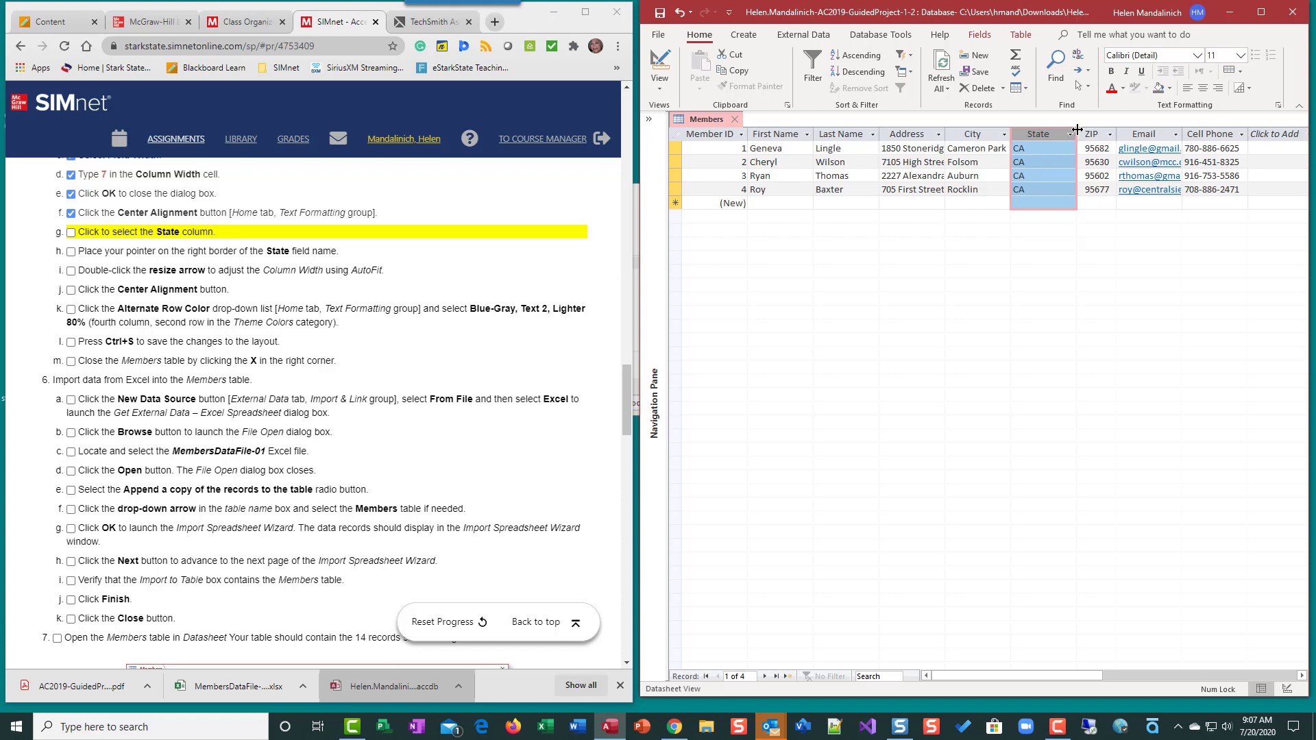
double_click(1077, 130)
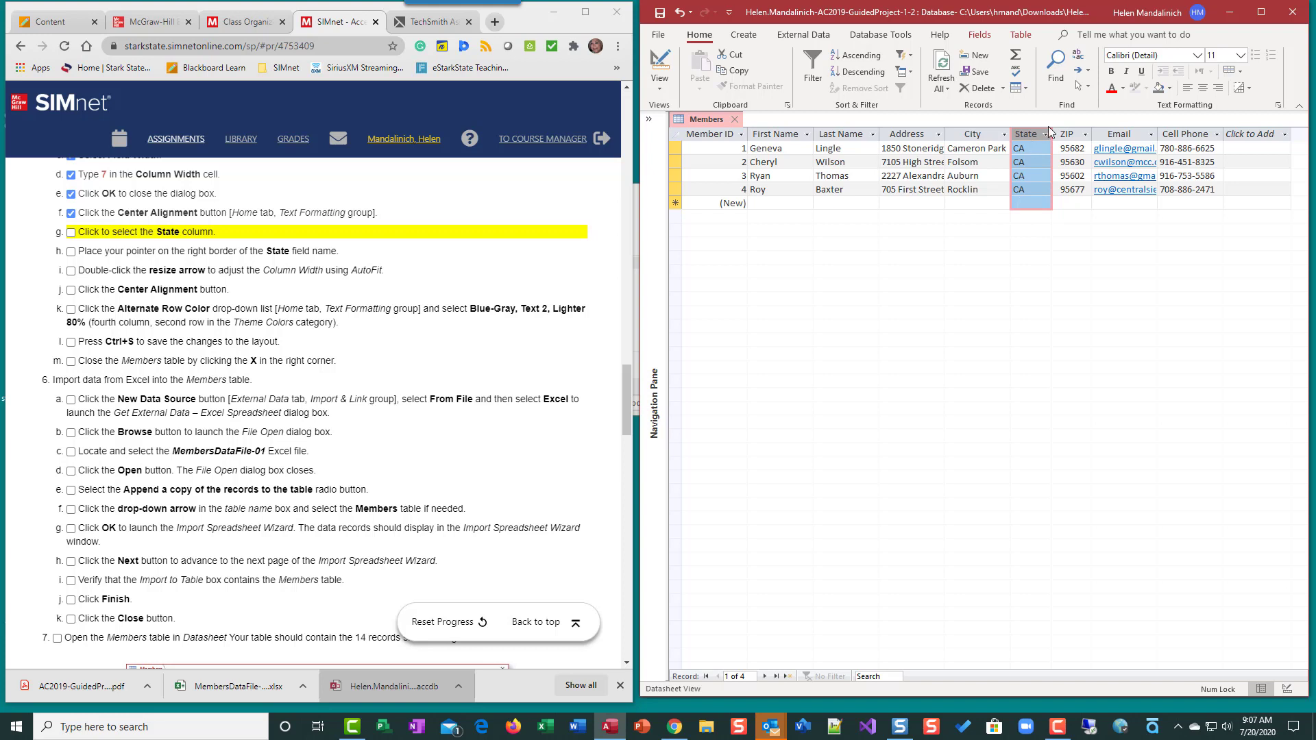
click(1202, 88)
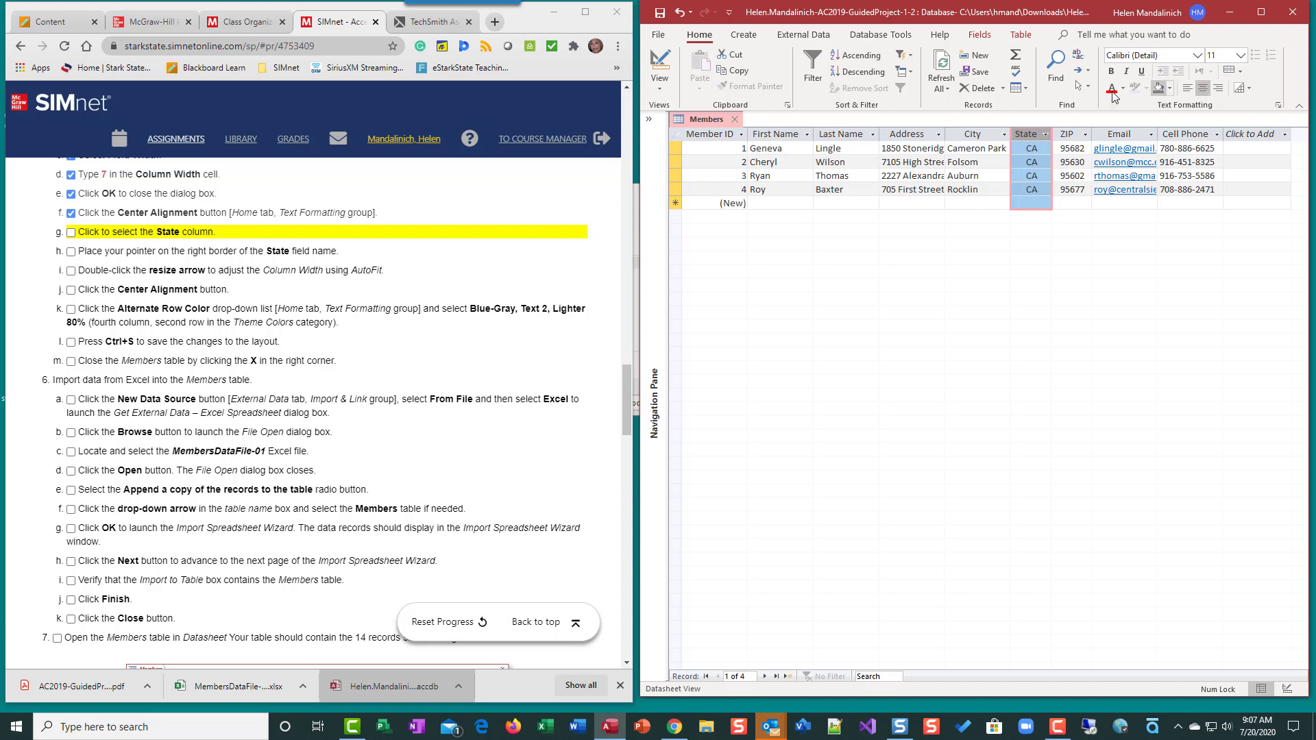
click(71, 232)
click(70, 251)
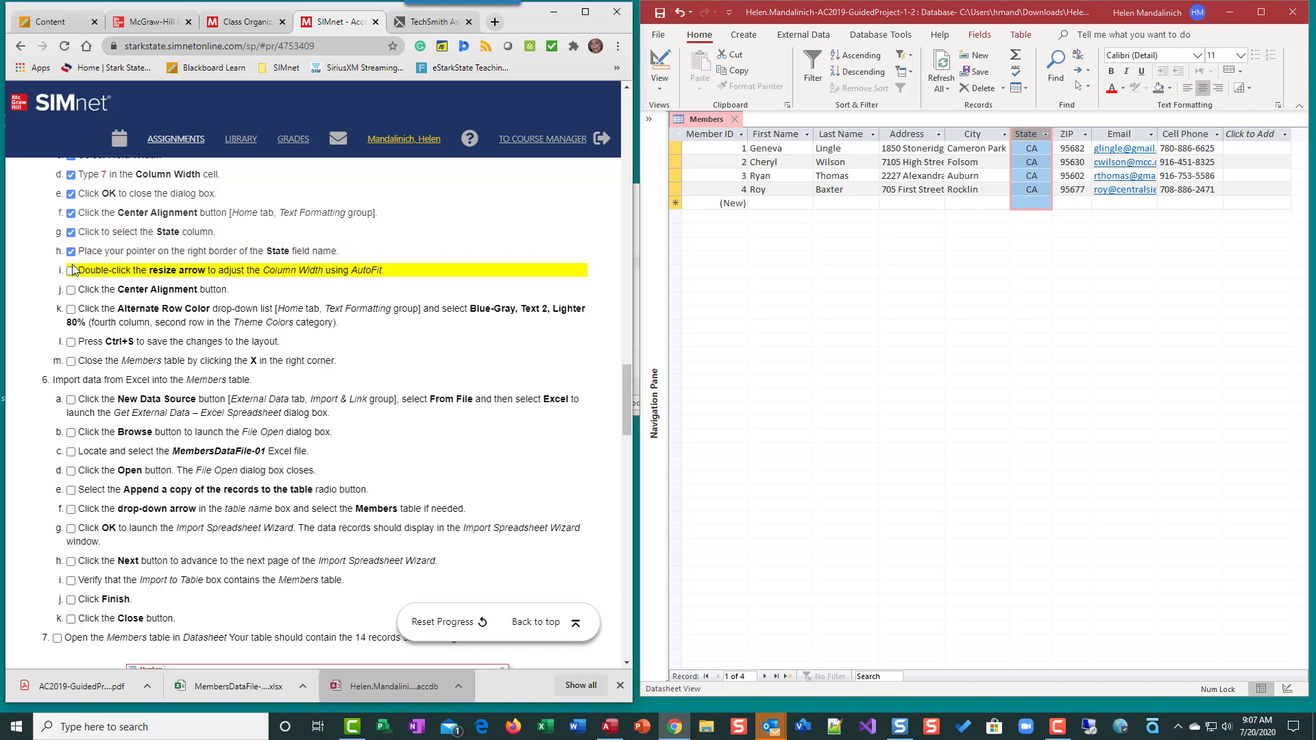
click(71, 270)
click(70, 290)
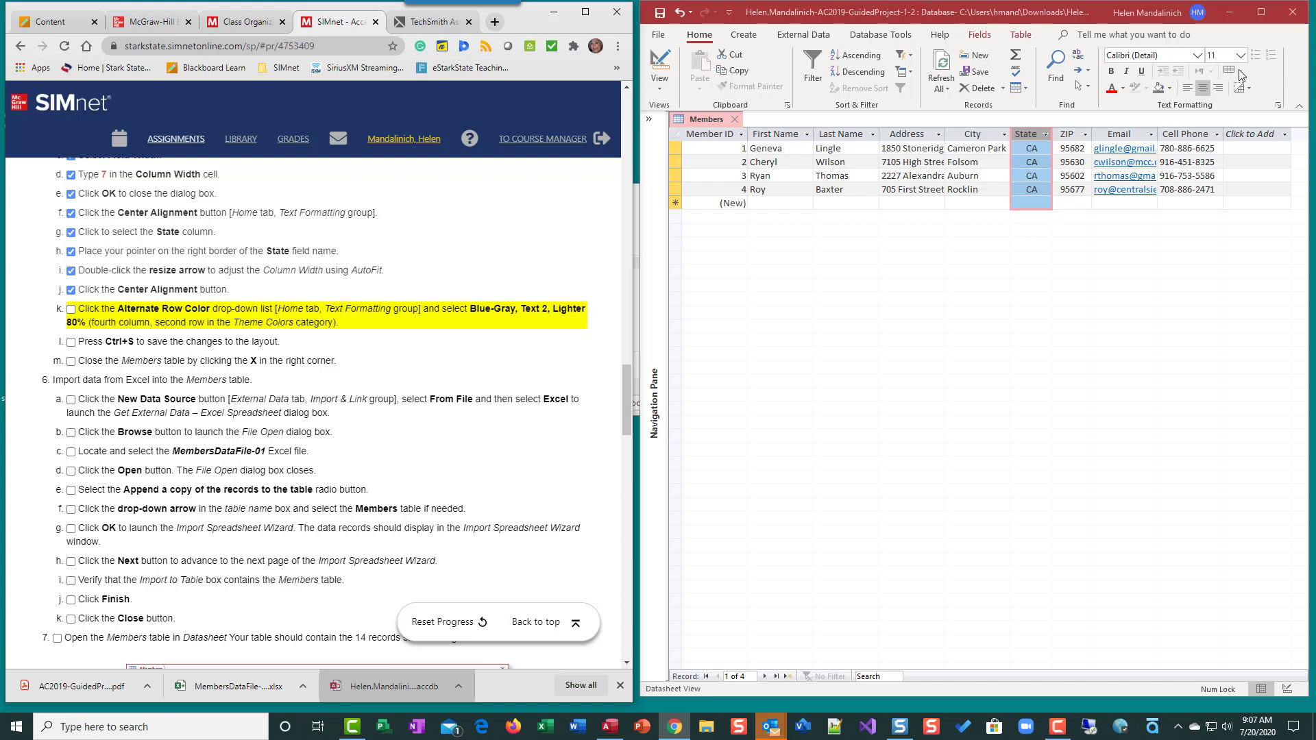
Shade alternate rows Blue-Gray, Text 2, Lighter 80%, save the layout, and tick SIMnet steps l and m
click(1031, 162)
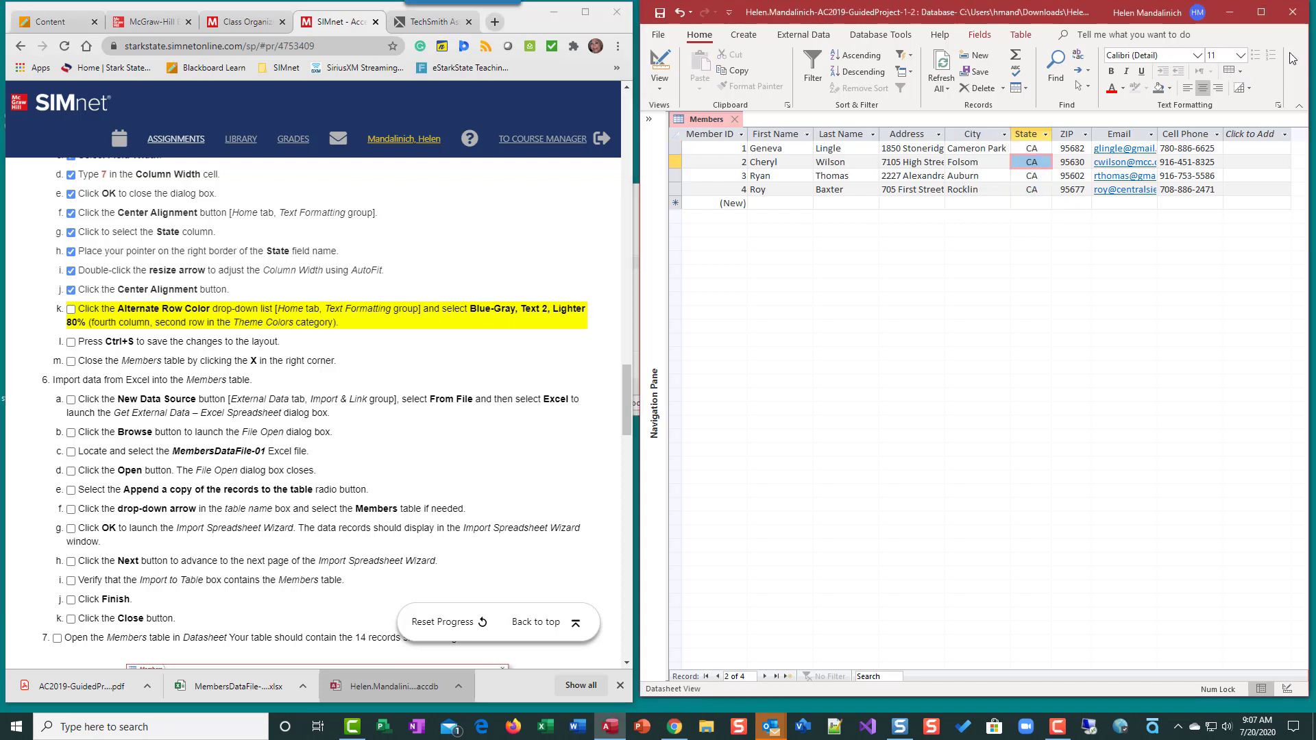
click(1243, 73)
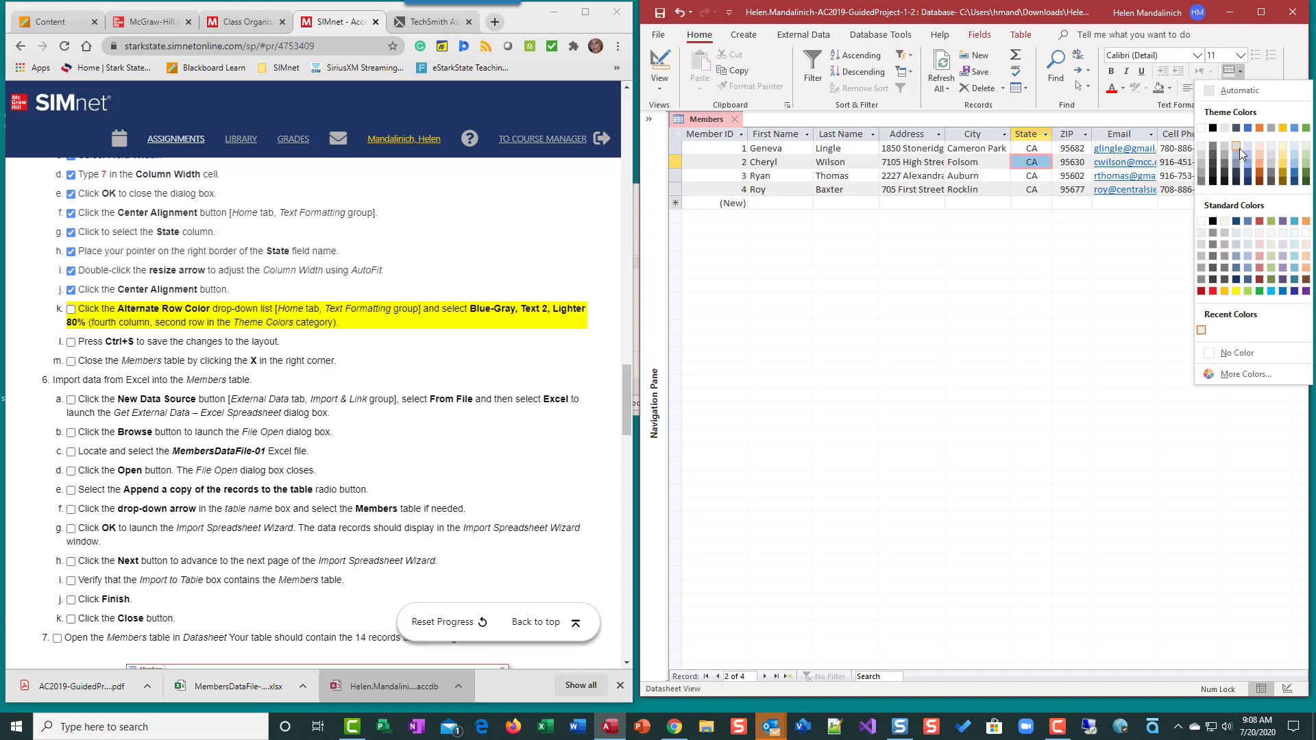
click(1239, 148)
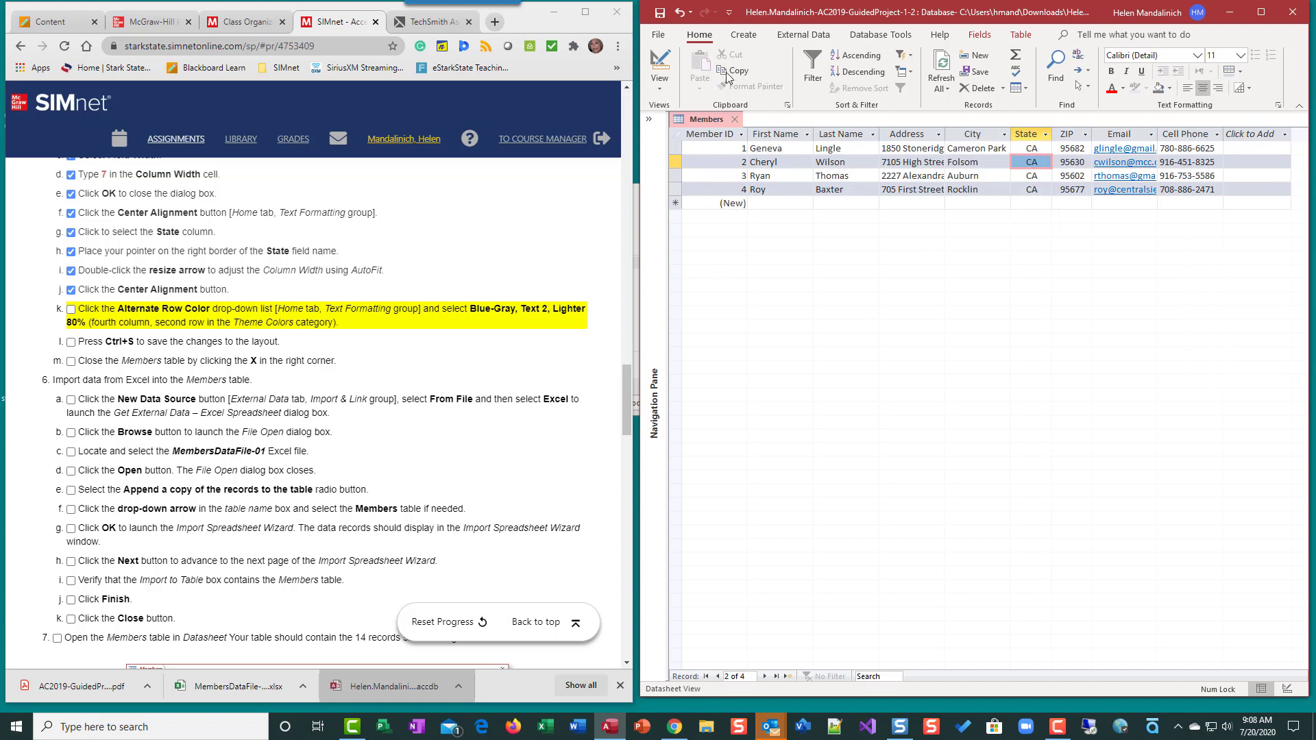
click(662, 16)
click(71, 341)
click(71, 361)
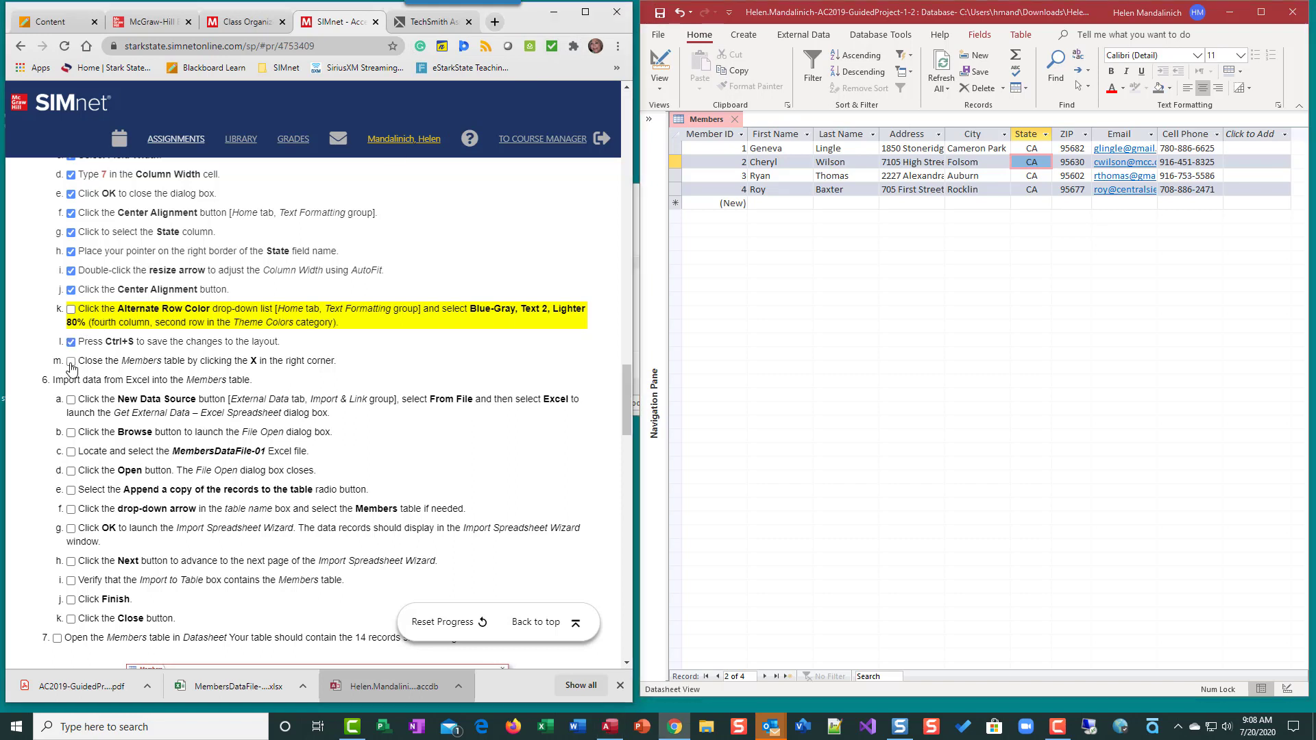
Close Members, reopen it from the Navigation Pane to check the records, then close it again
click(746, 127)
click(731, 120)
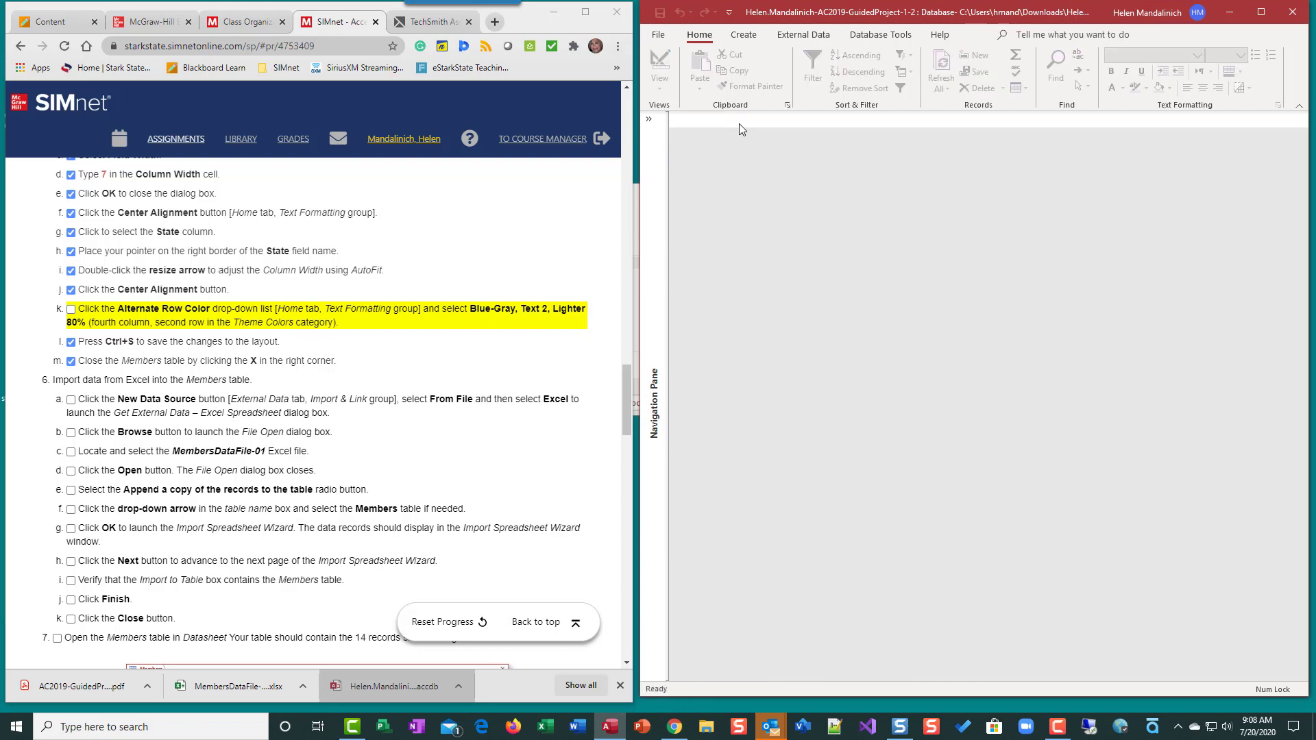
click(648, 119)
double_click(685, 169)
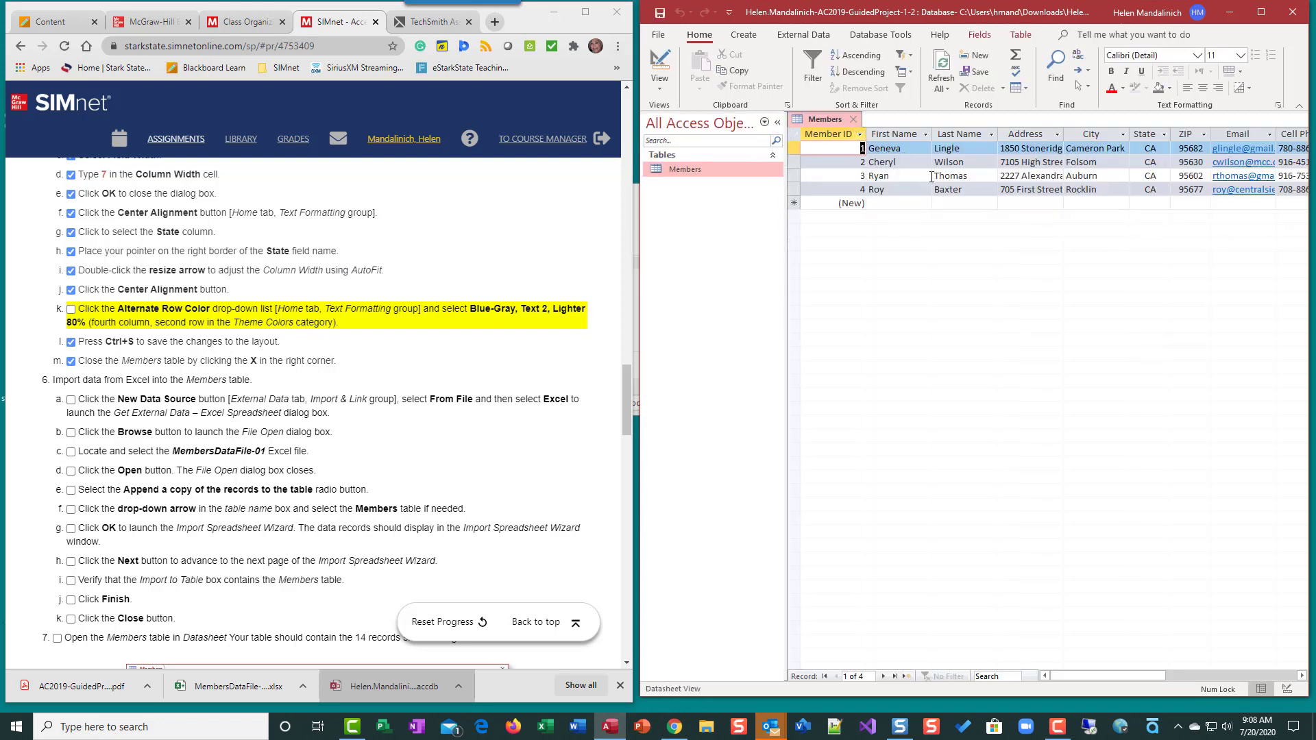
click(853, 119)
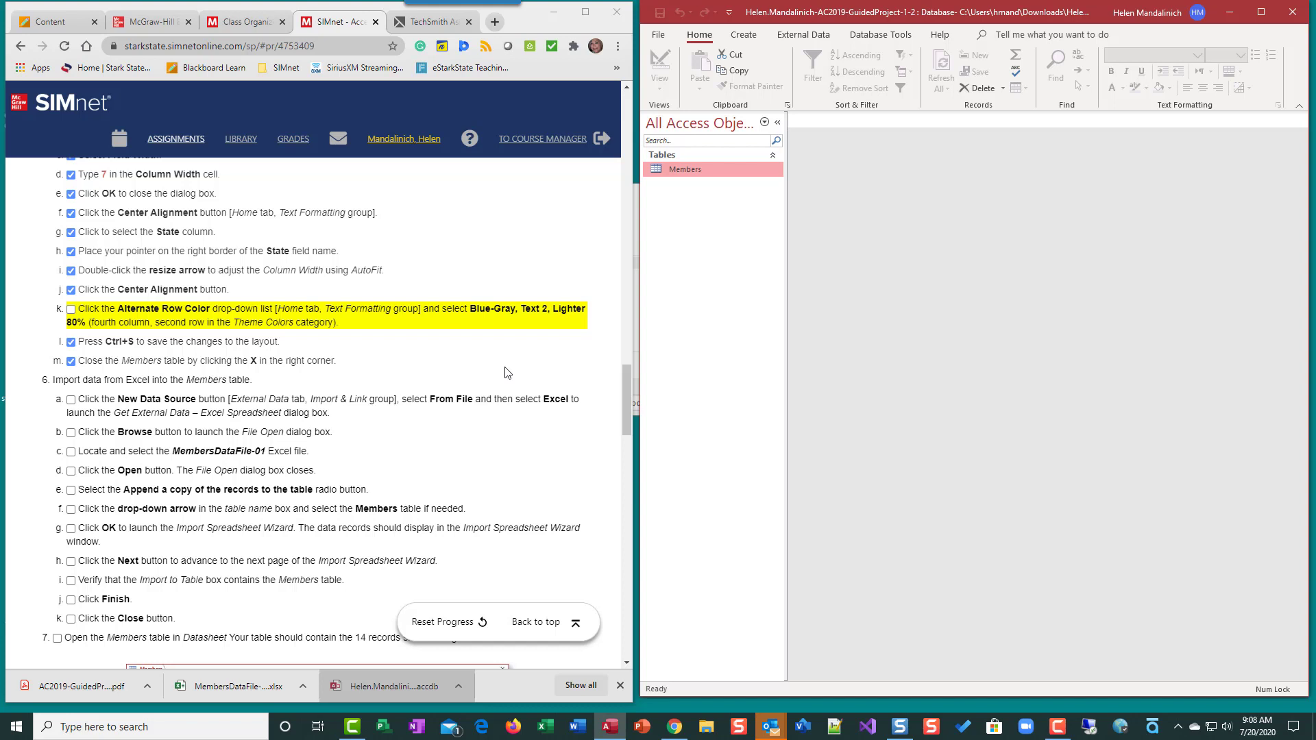
scroll(322, 414, down, 2)
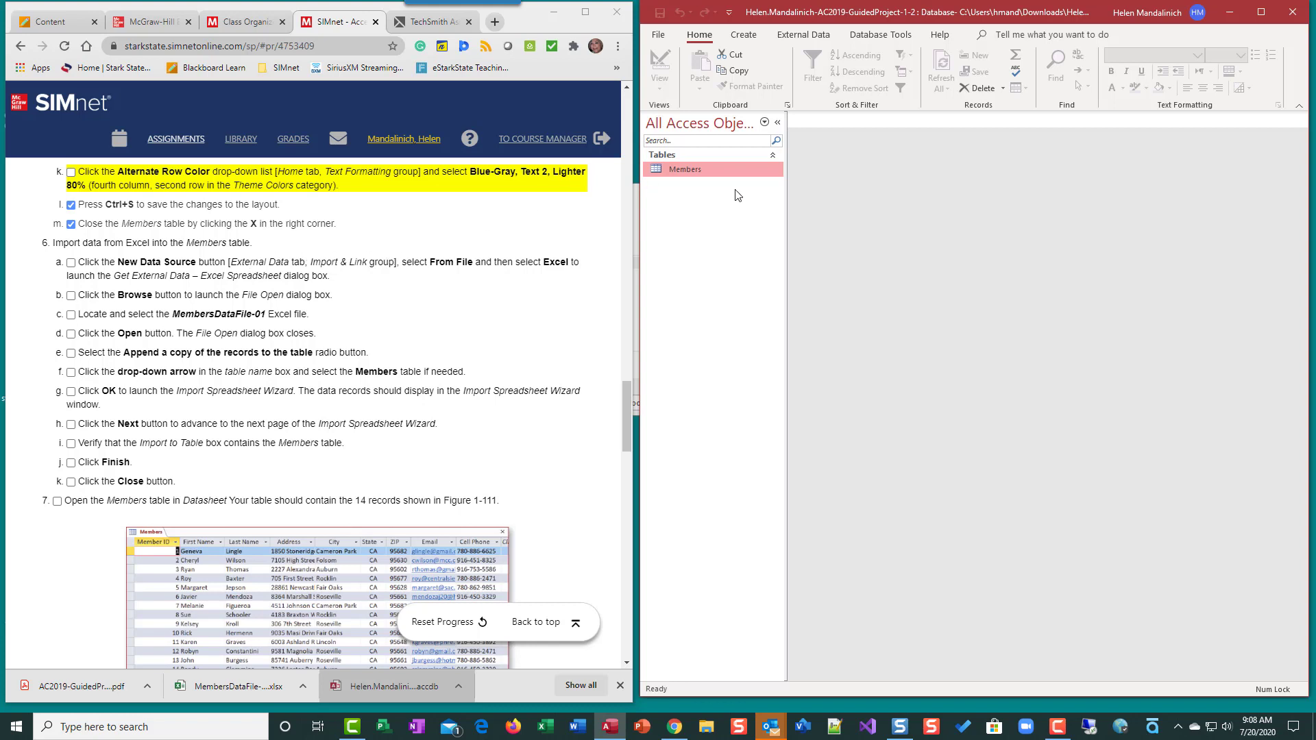
Begin an Excel import using MembersDataFile-01.xlsx from the Downloads folder as the source
click(805, 35)
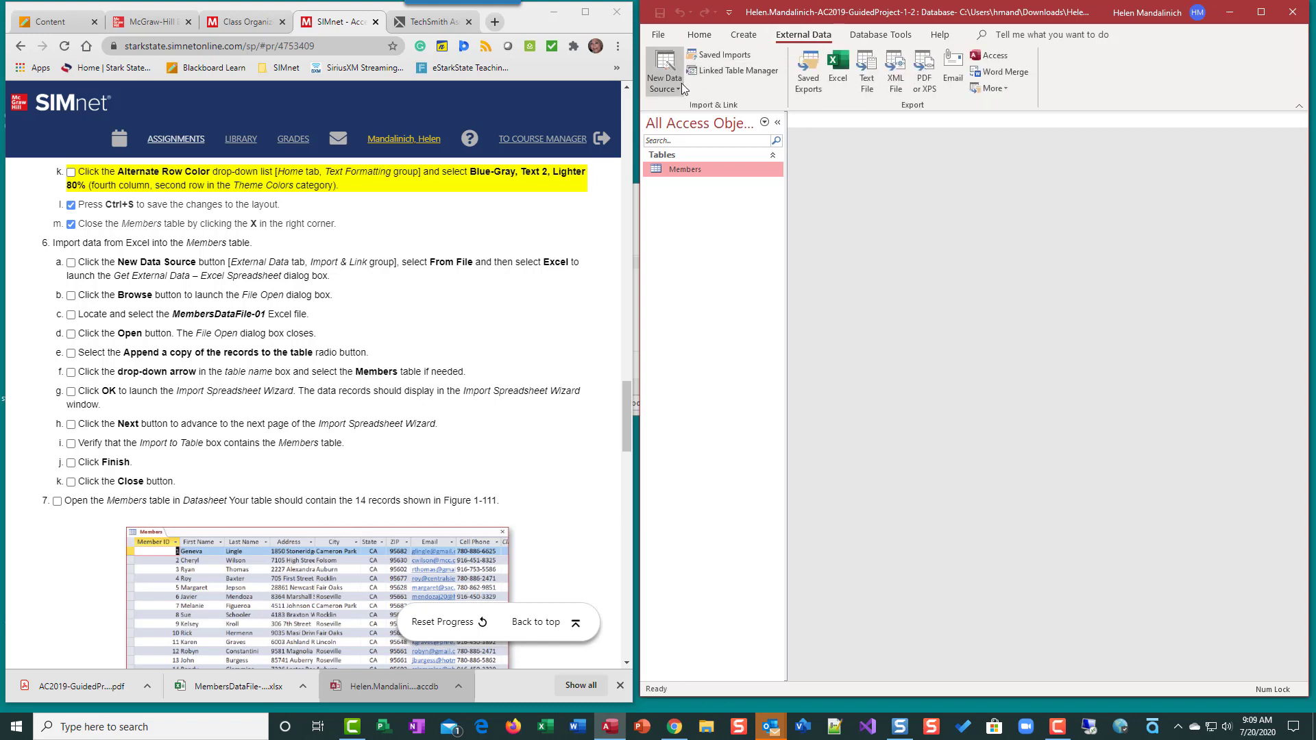
click(681, 84)
mouse_move(691, 115)
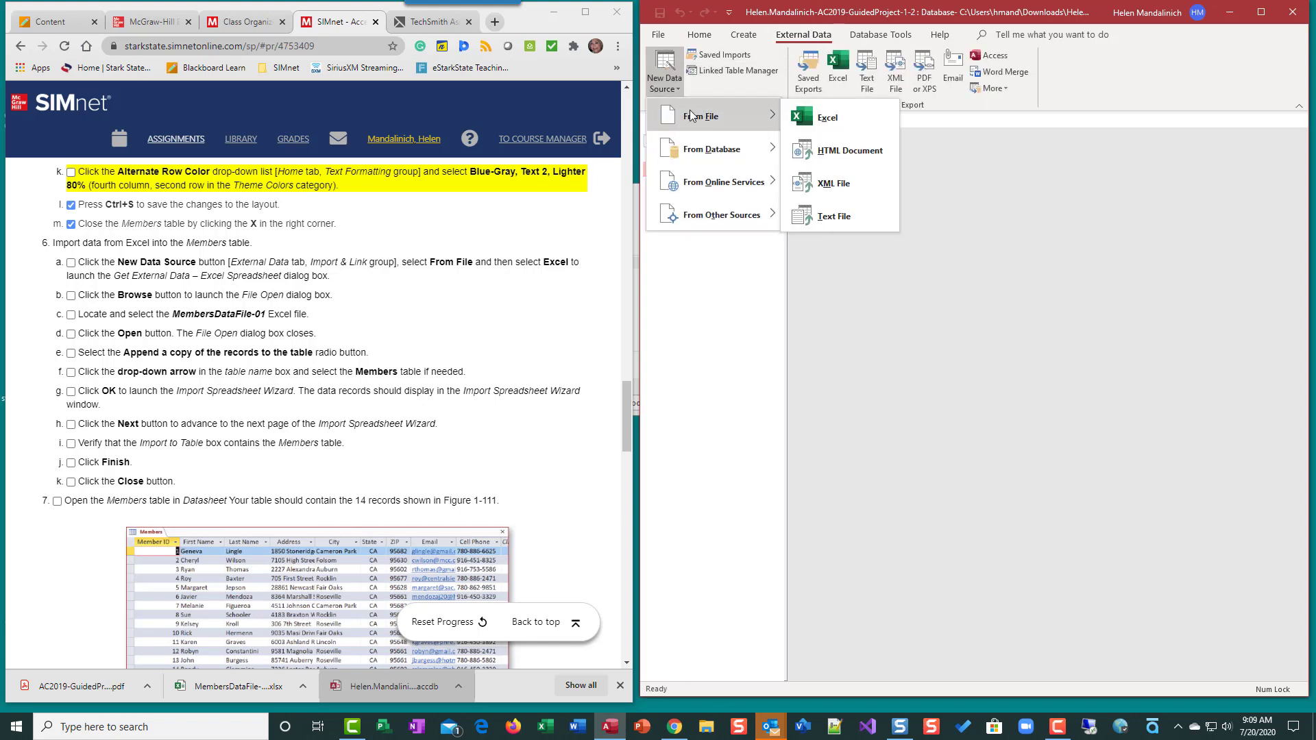
click(828, 117)
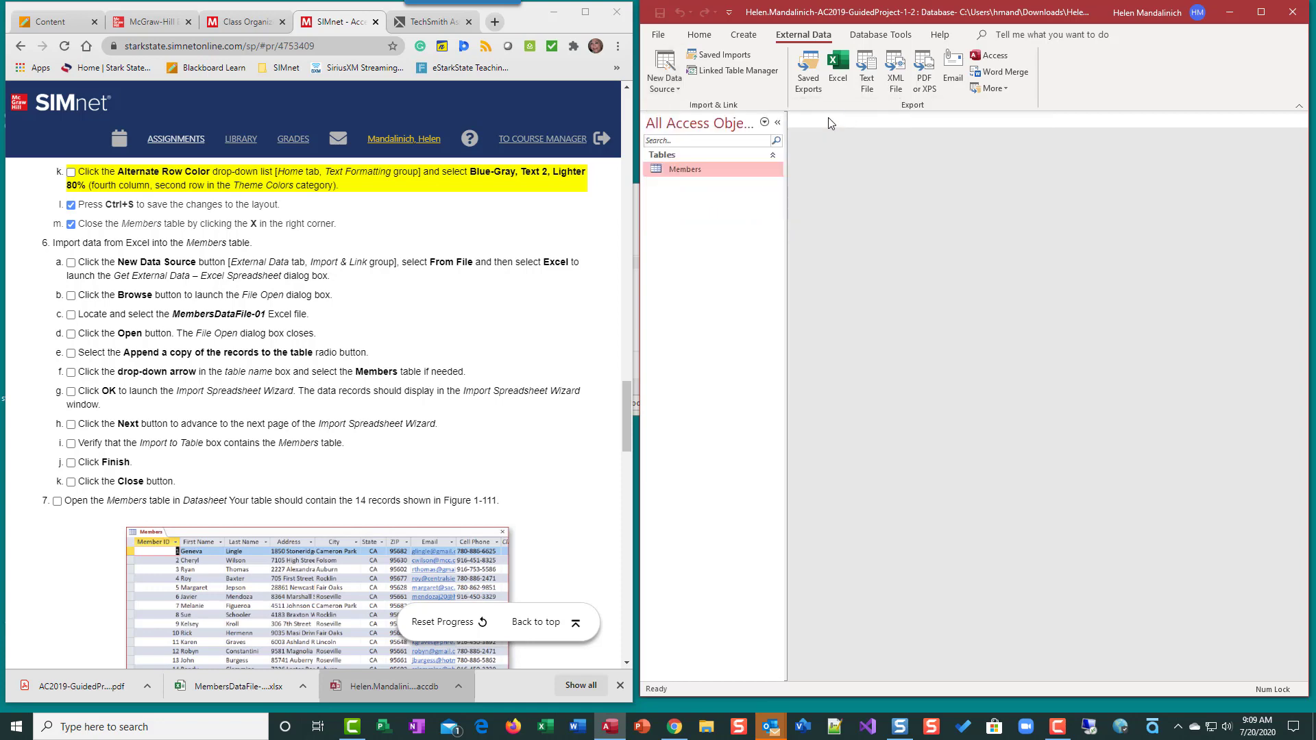
click(1177, 263)
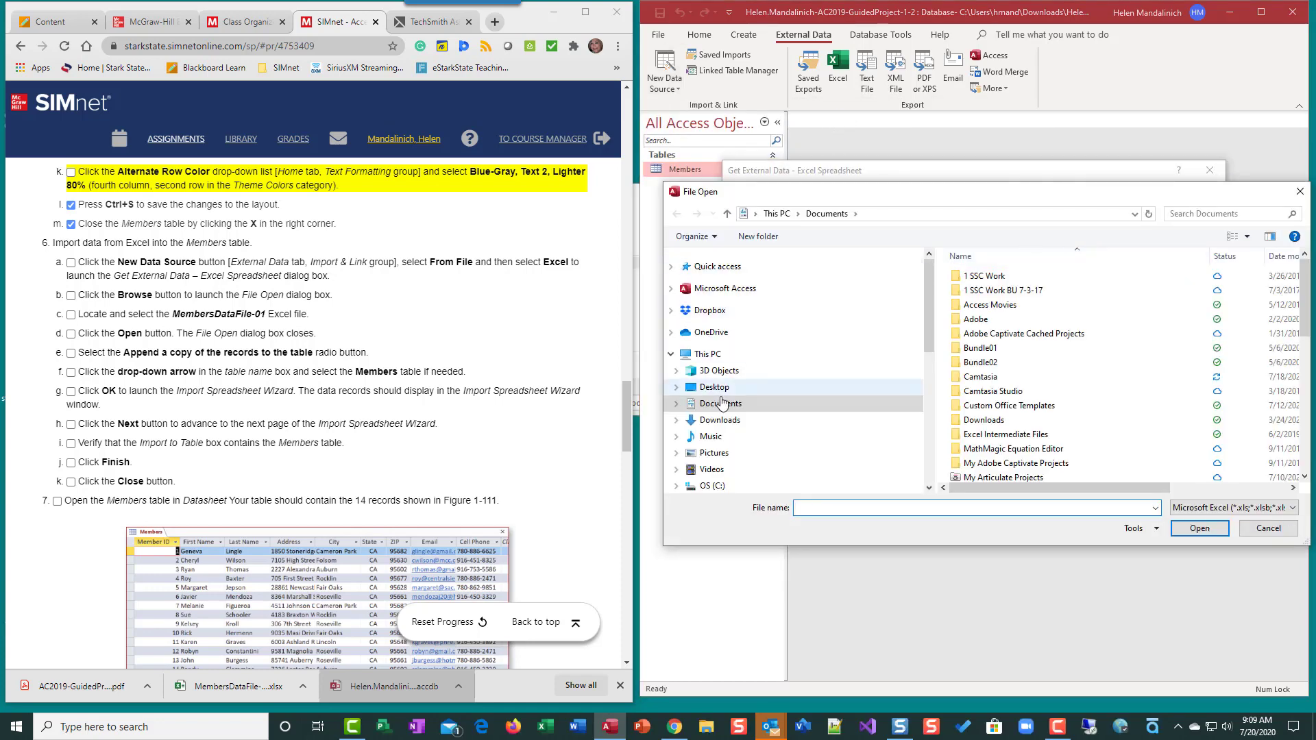
click(718, 420)
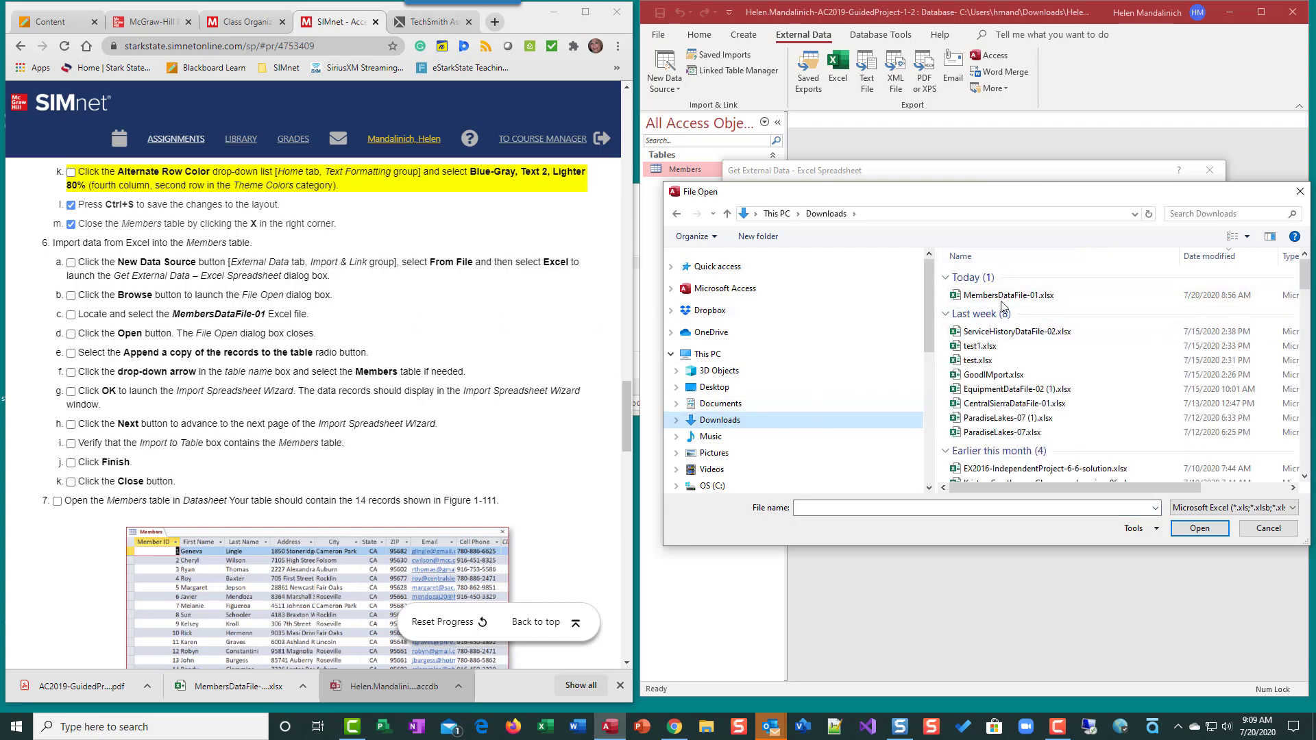
click(1007, 295)
click(1199, 528)
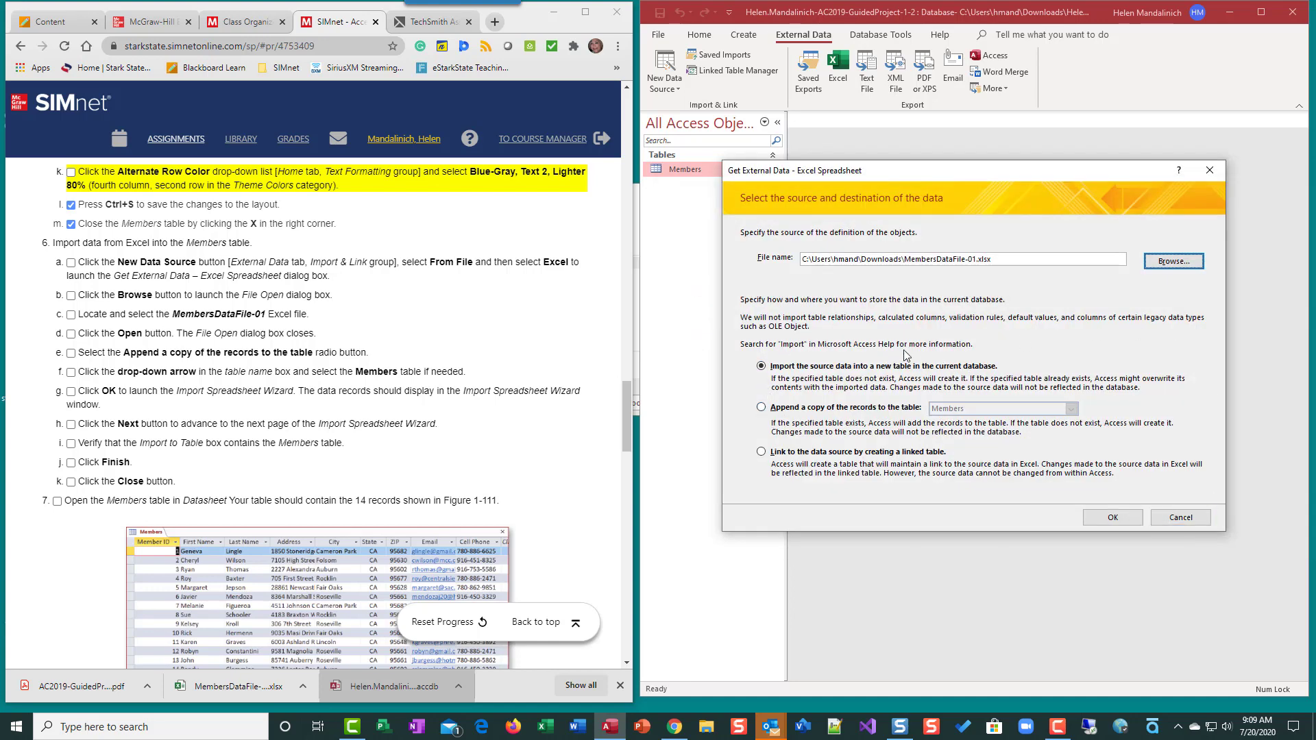
Append the MembersDataFile-01.xlsx records to the Members table without saving the import steps
click(761, 407)
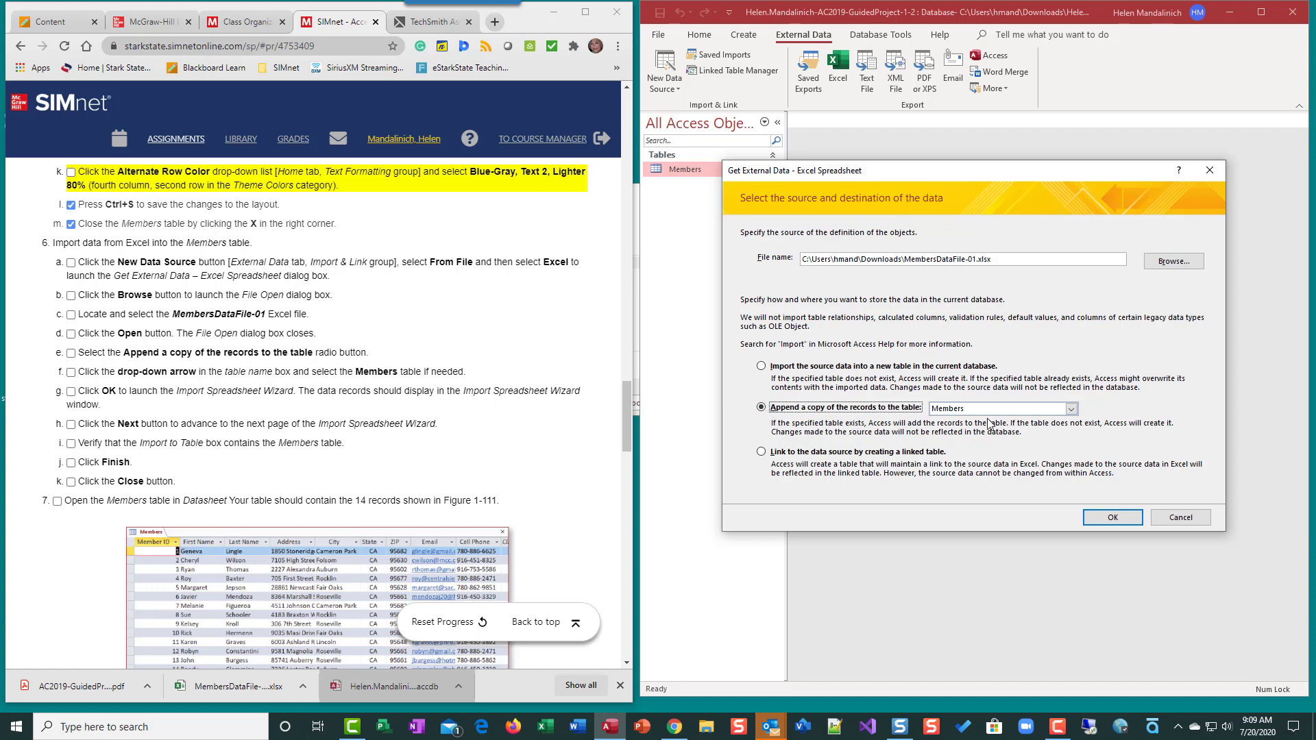
click(1070, 409)
click(959, 421)
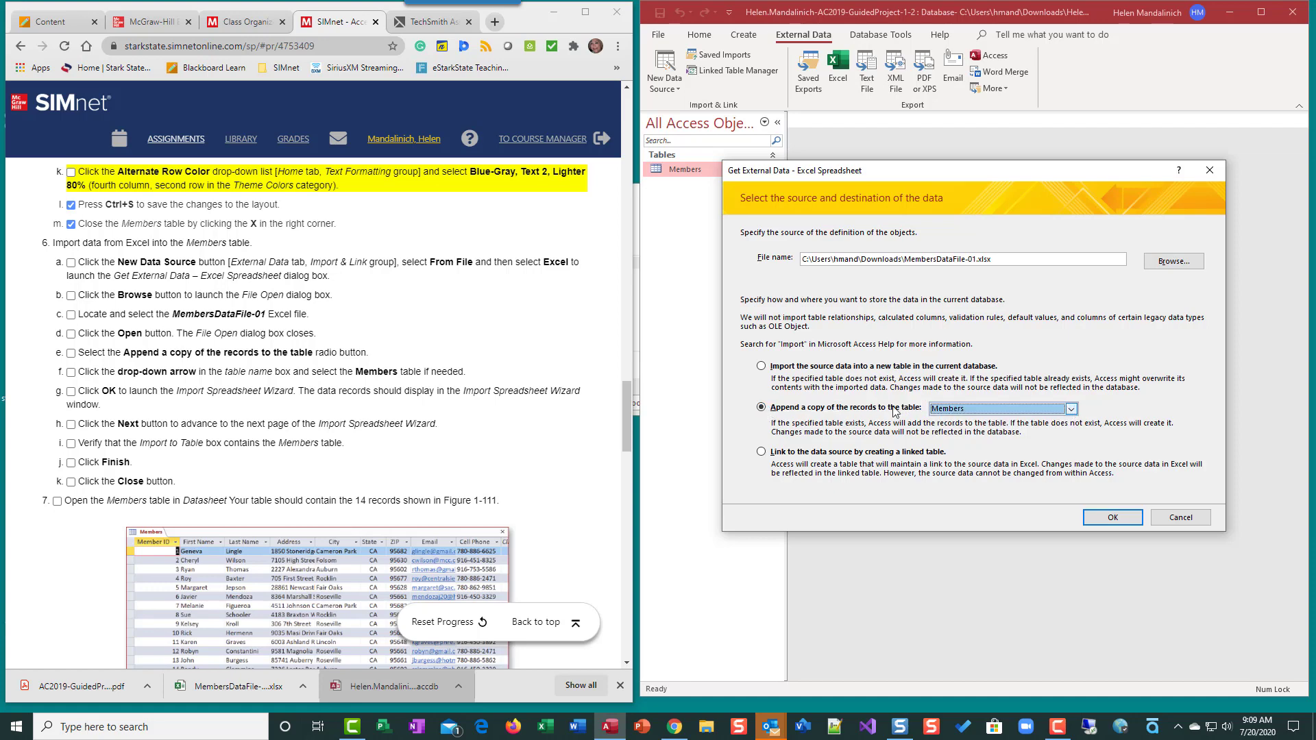
click(1118, 518)
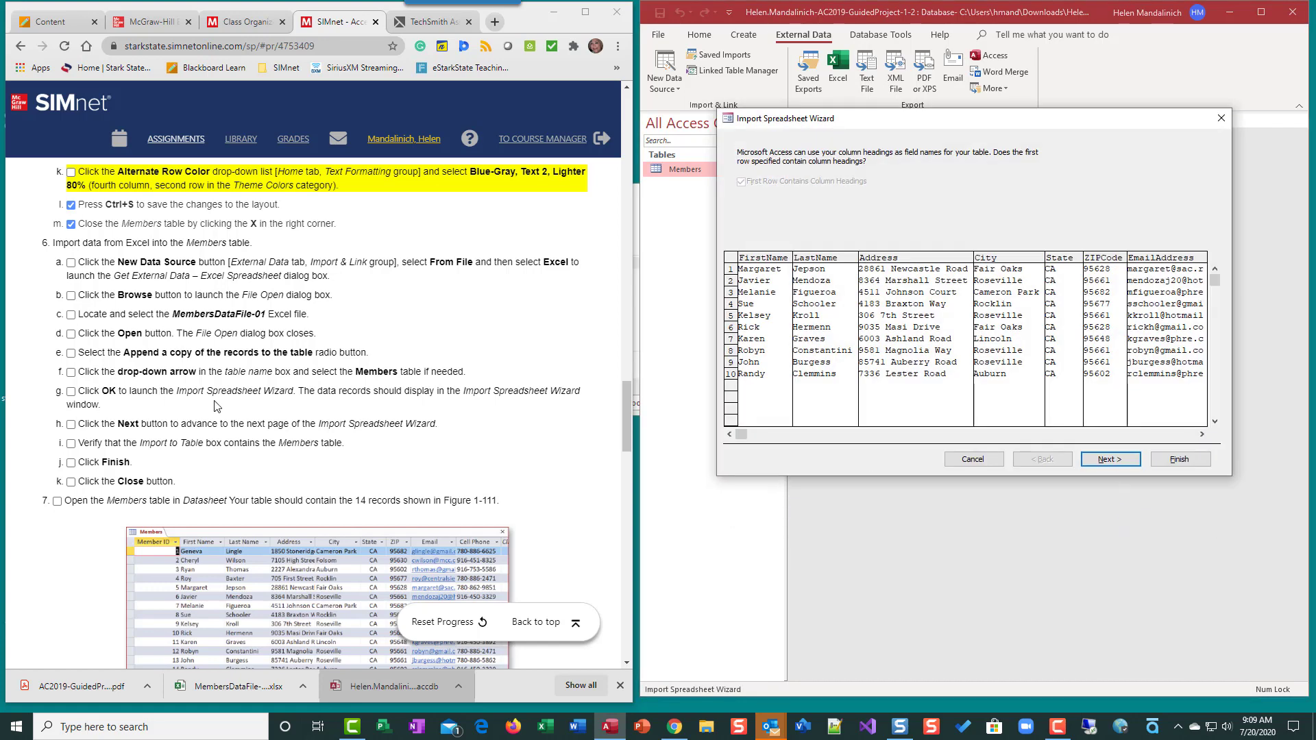
click(1110, 459)
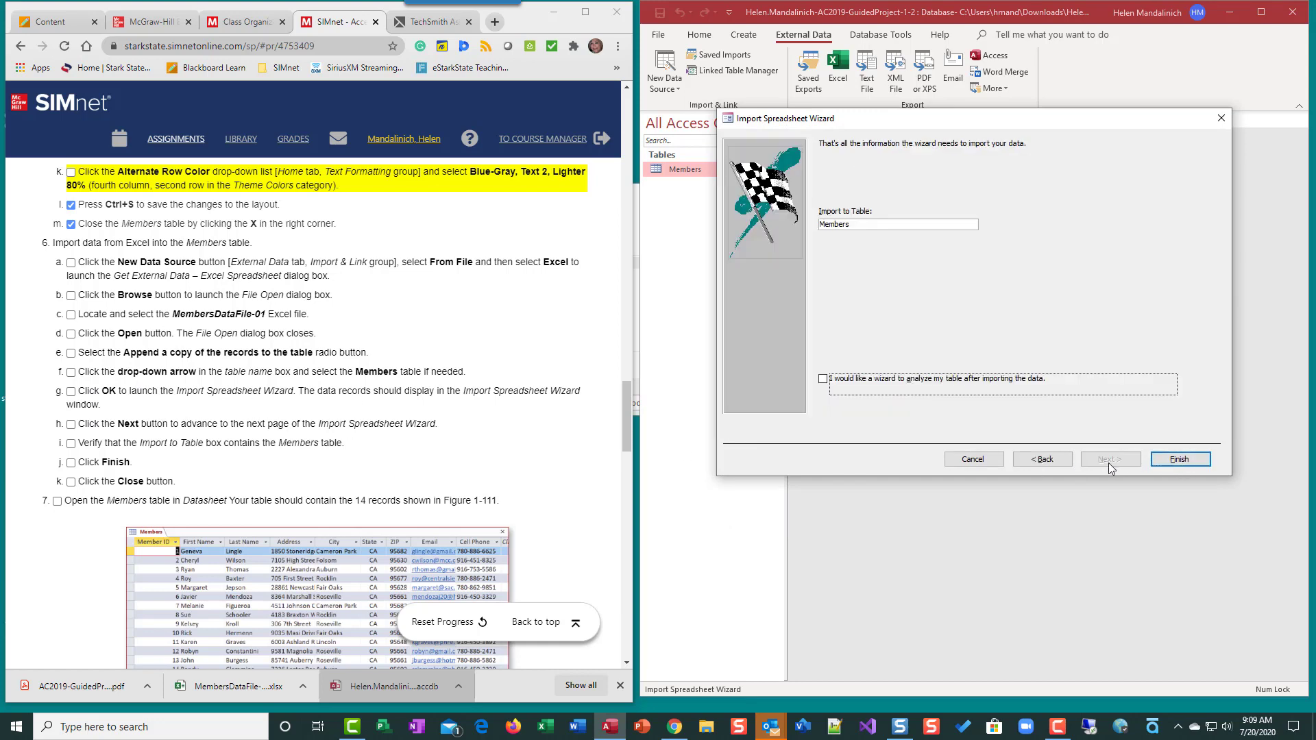
click(1203, 464)
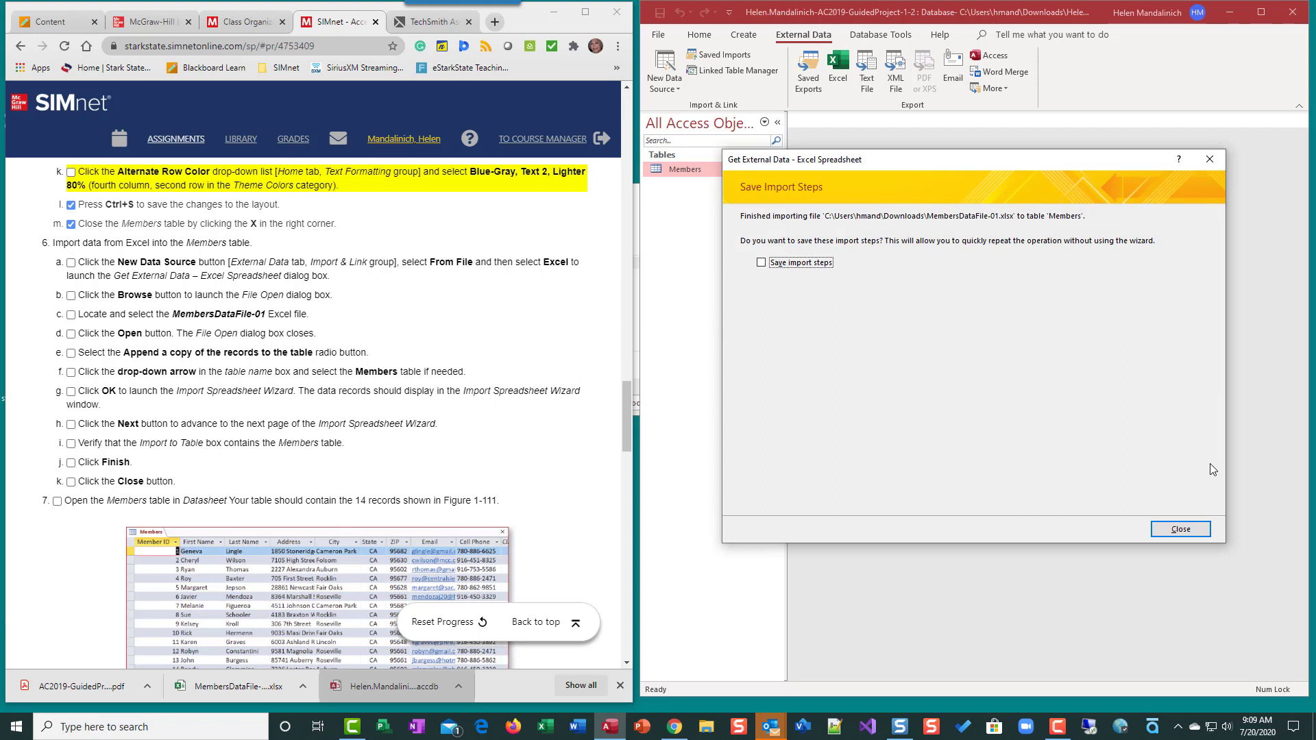
click(1182, 530)
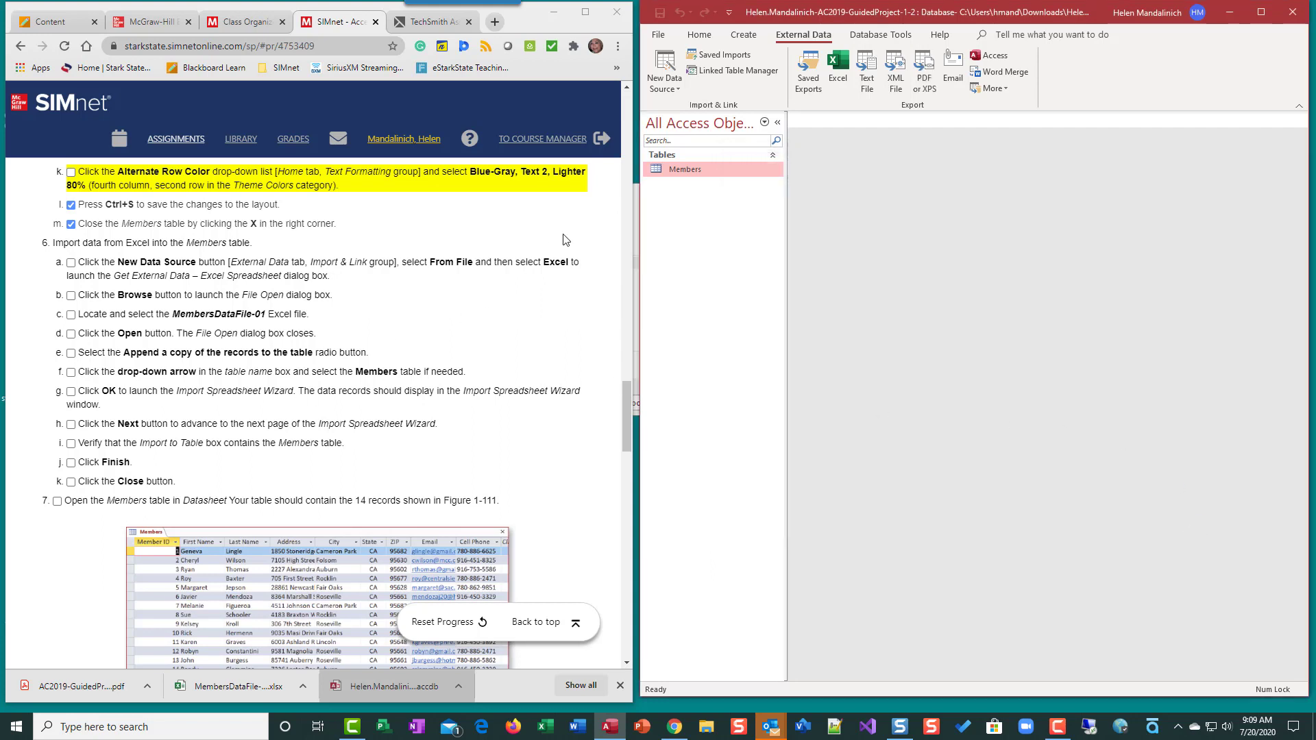
Check that Members now shows 14 records, close it, and tick SIMnet checklist steps 6a–6g
double_click(685, 169)
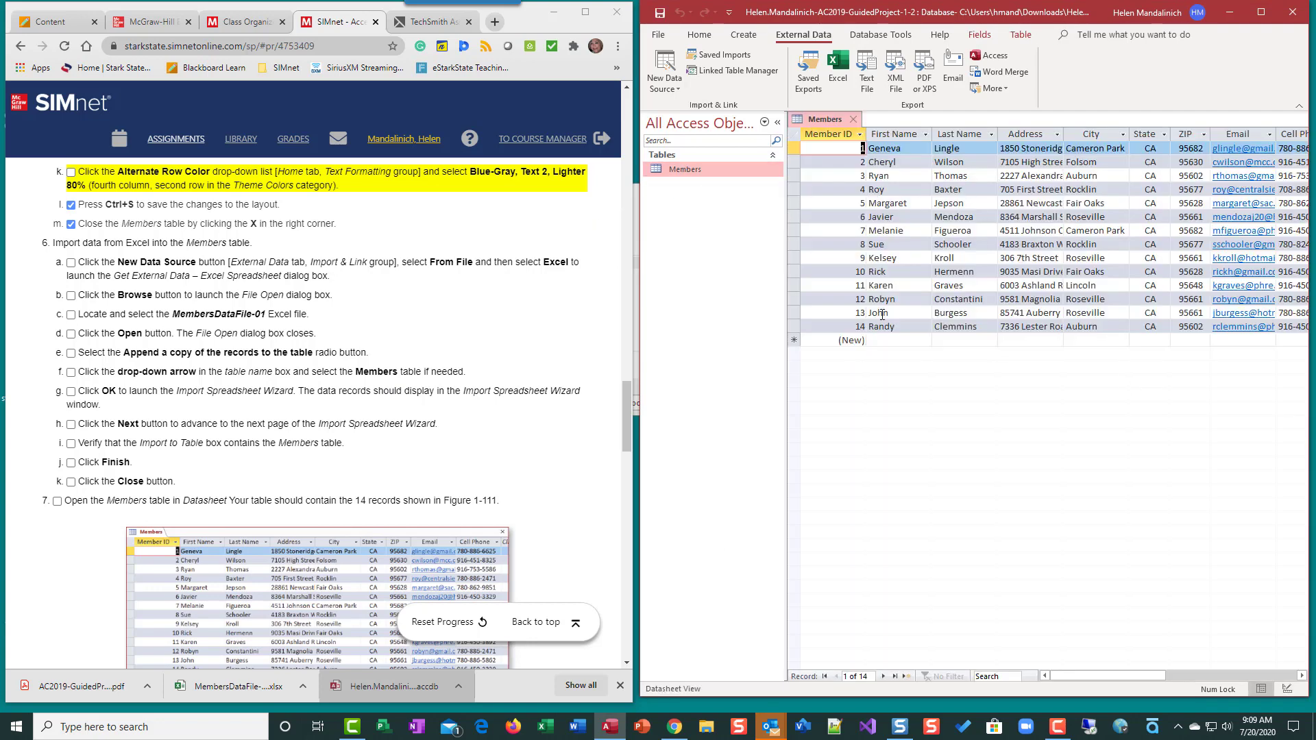
click(861, 120)
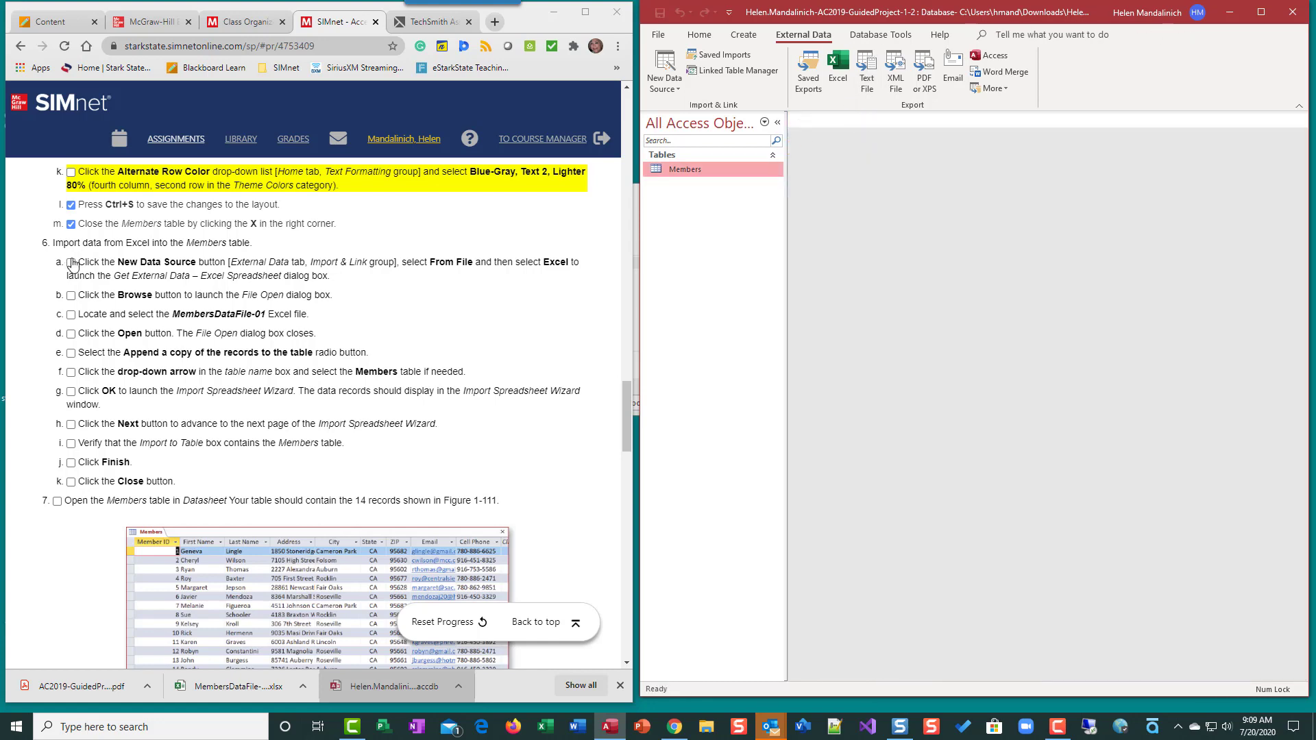
click(71, 262)
click(71, 295)
click(71, 314)
click(71, 333)
click(71, 353)
click(71, 372)
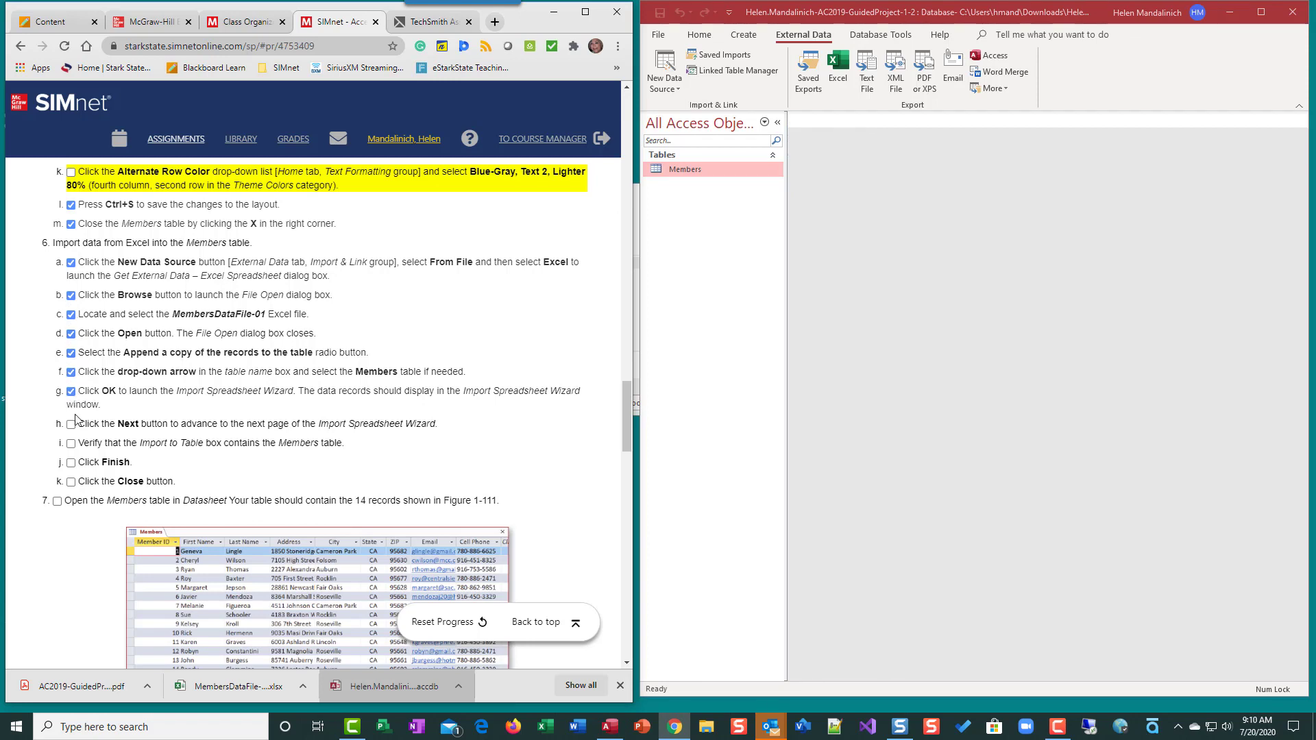